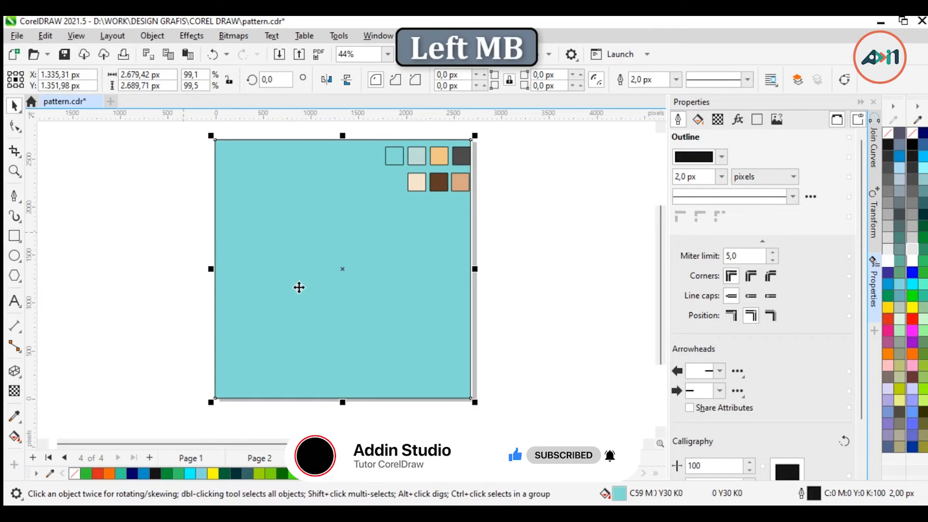
# Step: Lock the large turquoise background rectangle
pyautogui.click(45, 300)
pyautogui.rightClick(336, 248)
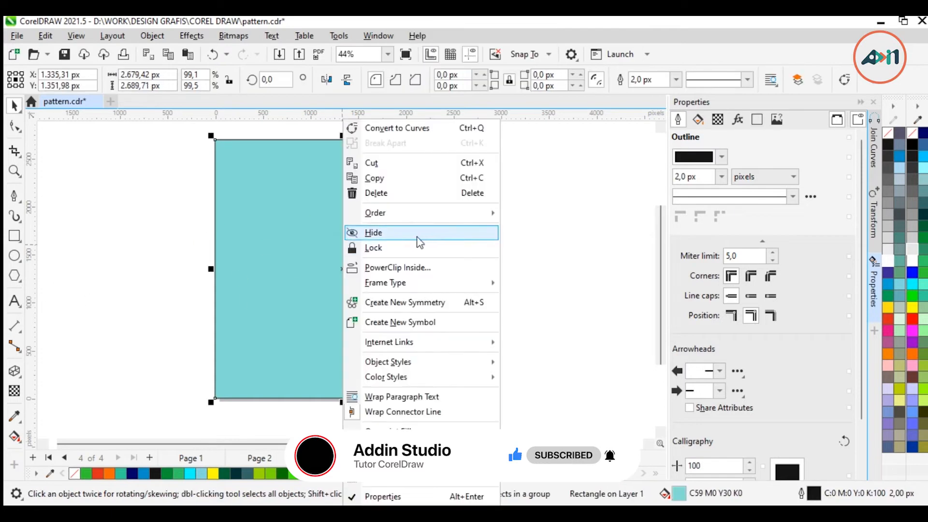
pyautogui.click(373, 247)
pyautogui.click(120, 187)
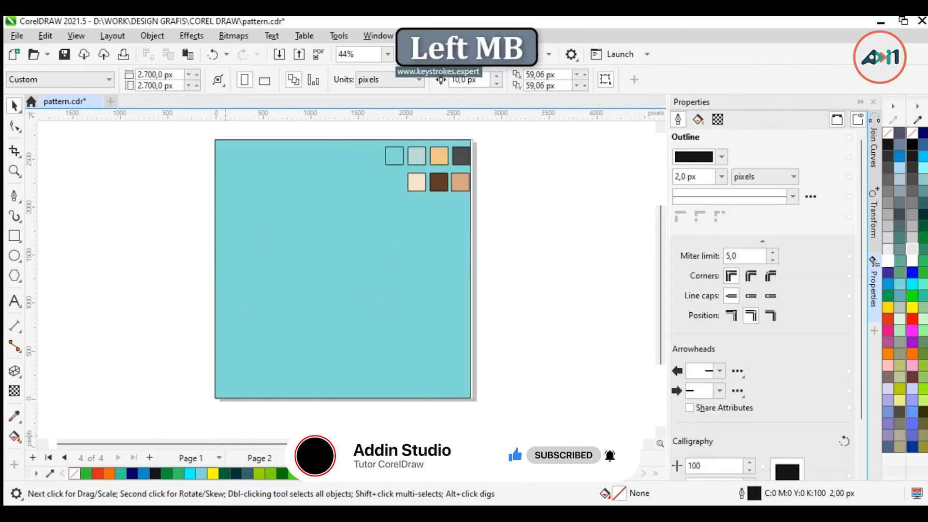
# Step: Set the document's default outline for new graphic objects to none
pyautogui.rightClick(74, 473)
pyautogui.click(331, 240)
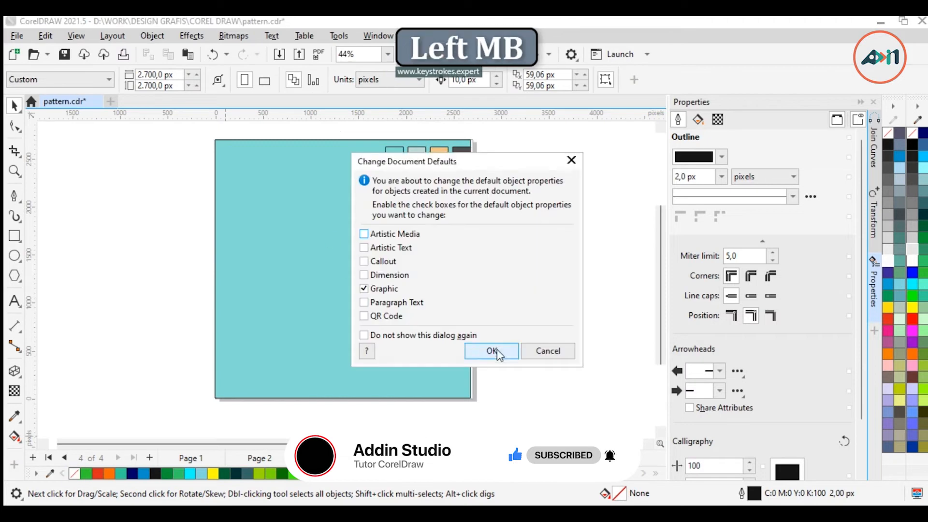
pyautogui.click(492, 349)
# Step: Draw a circle about 1,367 px in diameter from the centre of the turquoise background and fill it with yellow-orange #F1C687
pyautogui.click(15, 255)
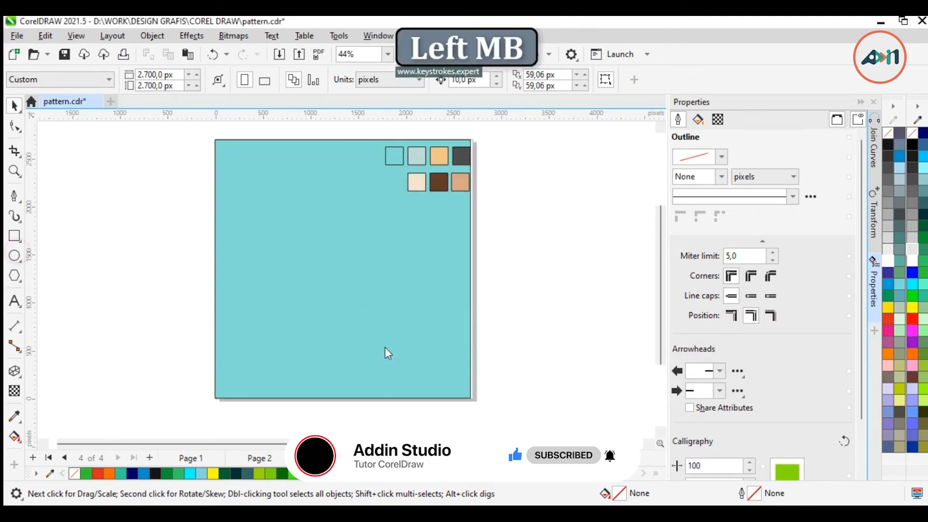
pyautogui.moveTo(344, 268); pyautogui.dragTo(409, 330)
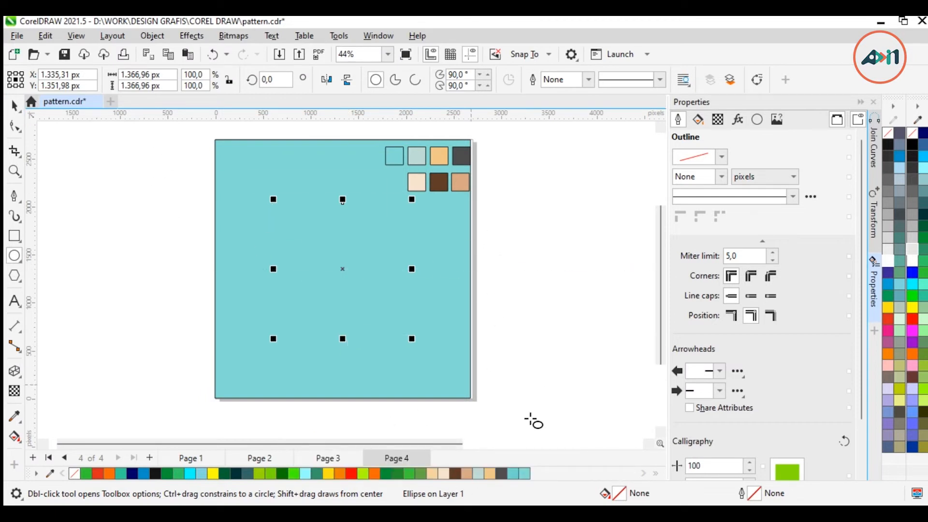
pyautogui.click(490, 475)
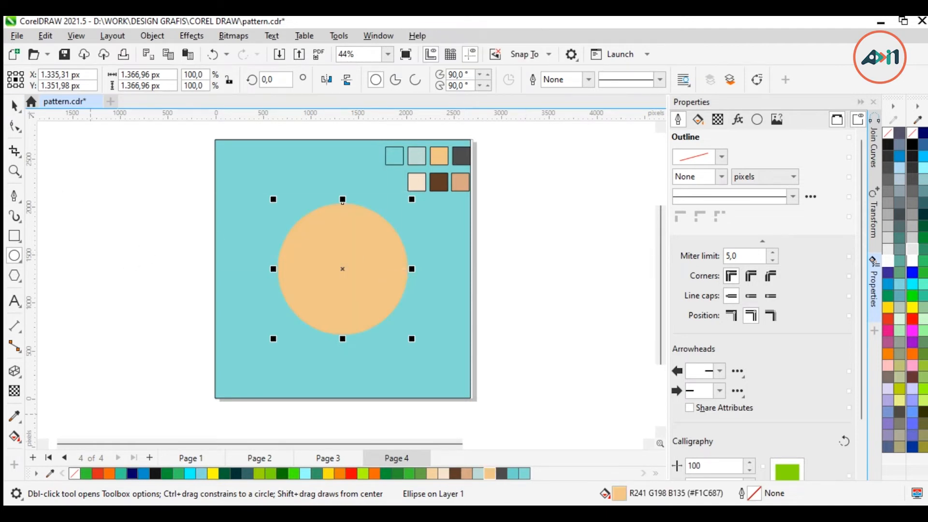
# Step: Make a concentric scaled-down copy of the yellow-orange circle, about 954 px in diameter, and fill it with dark grey #4D4D4D
pyautogui.click(14, 105)
pyautogui.click(167, 225)
pyautogui.click(368, 248)
pyautogui.moveTo(412, 197); pyautogui.dragTo(407, 219)
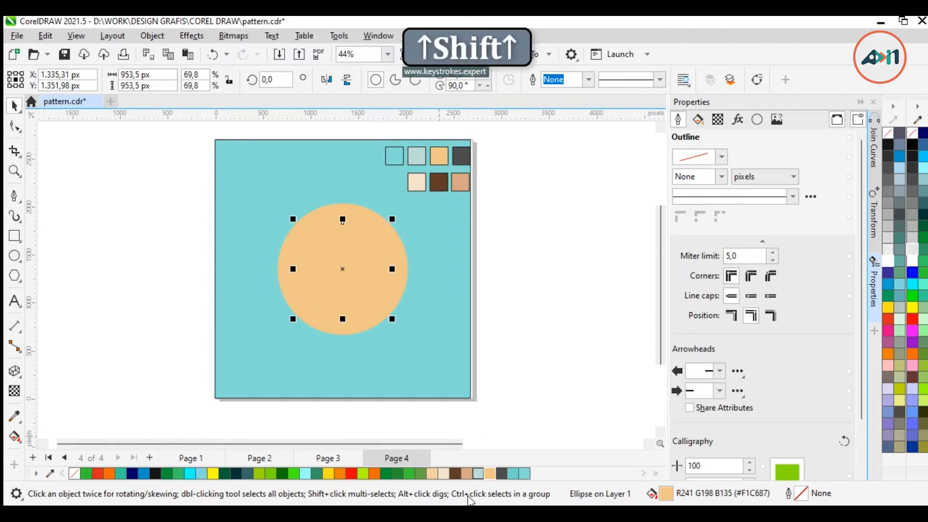
pyautogui.click(502, 475)
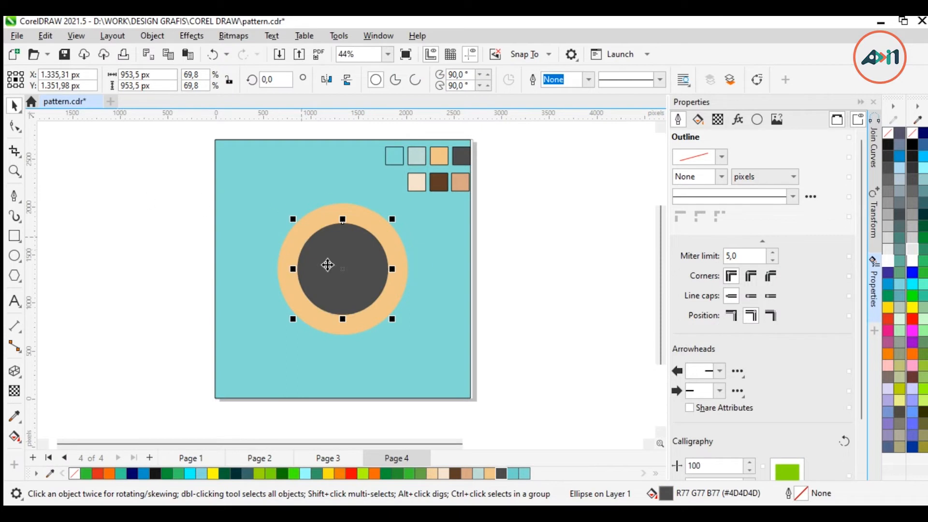
# Step: Enlarge the dark grey circle about its centre to about 1,008 px in diameter
pyautogui.scroll(3, 345, 259)
pyautogui.moveTo(428, 192)
pyautogui.mouseDown()
pyautogui.moveTo(437, 182)
pyautogui.moveTo(441, 193)
pyautogui.moveTo(435, 182)
pyautogui.moveTo(431, 190)
pyautogui.moveTo(441, 182)
pyautogui.mouseUp()
pyautogui.scroll(1, 421, 193)
pyautogui.scroll(-1, 478, 247)
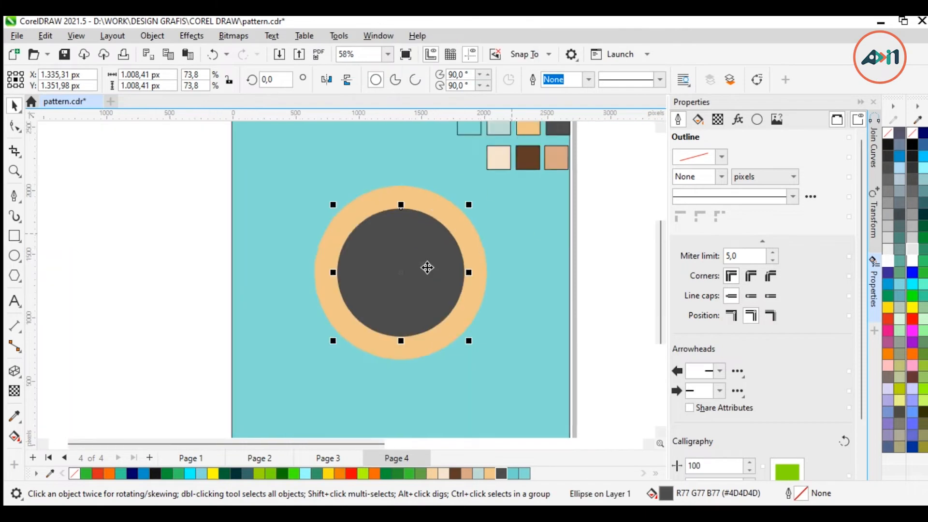
# Step: Make a concentric copy of the dark grey circle at about 818 px in diameter and fill it with brown #603D27
pyautogui.scroll(1, 403, 276)
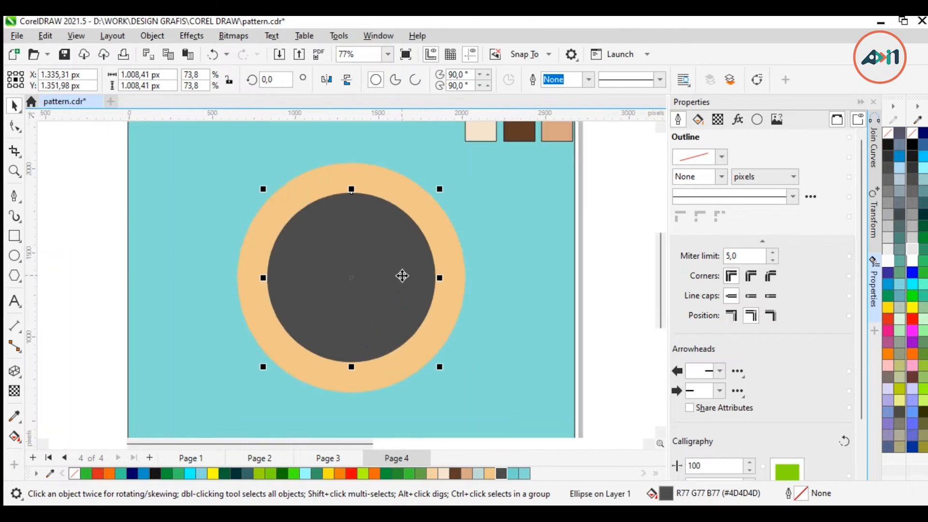
pyautogui.click(368, 261)
pyautogui.click(369, 261)
pyautogui.moveTo(442, 188); pyautogui.dragTo(434, 203)
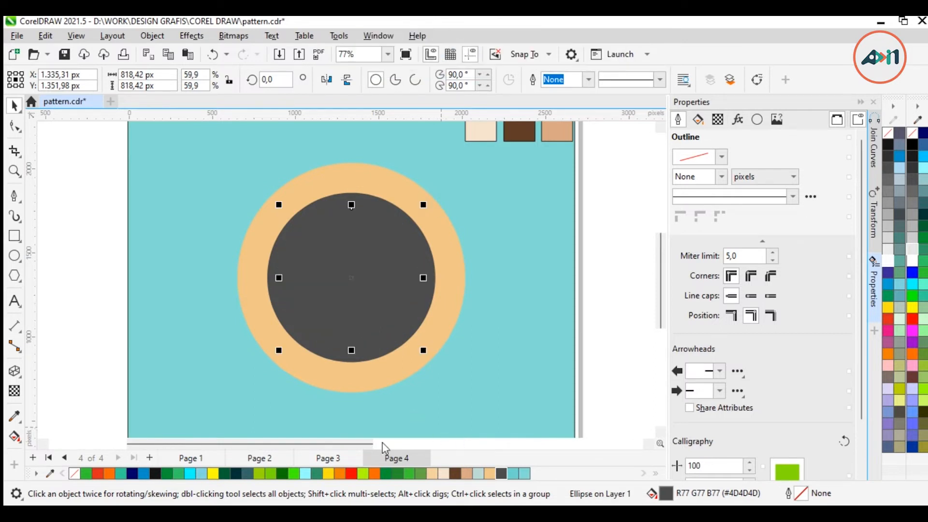
pyautogui.click(456, 476)
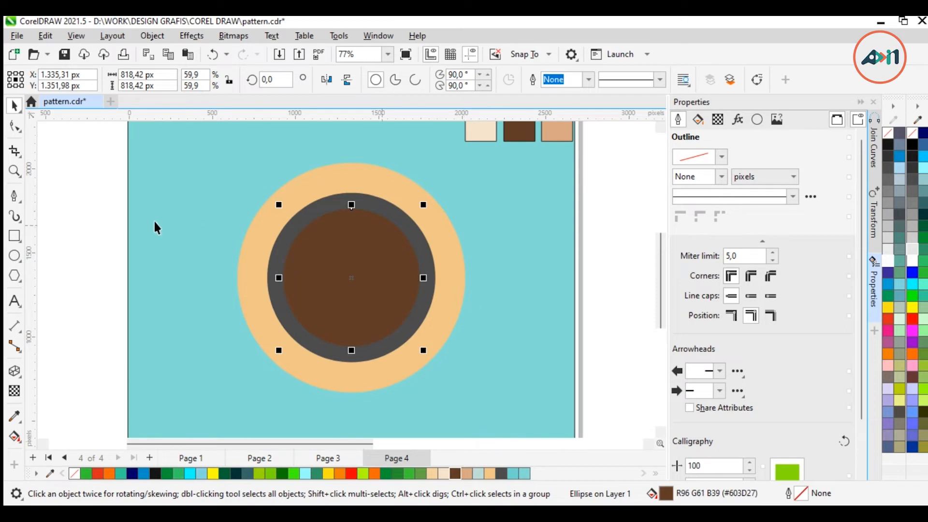
# Step: Make a concentric copy of the brown circle at about 607 px in diameter and fill it with the palette's light tan
pyautogui.click(375, 296)
pyautogui.moveTo(424, 206); pyautogui.dragTo(413, 223)
pyautogui.rightClick(414, 224)
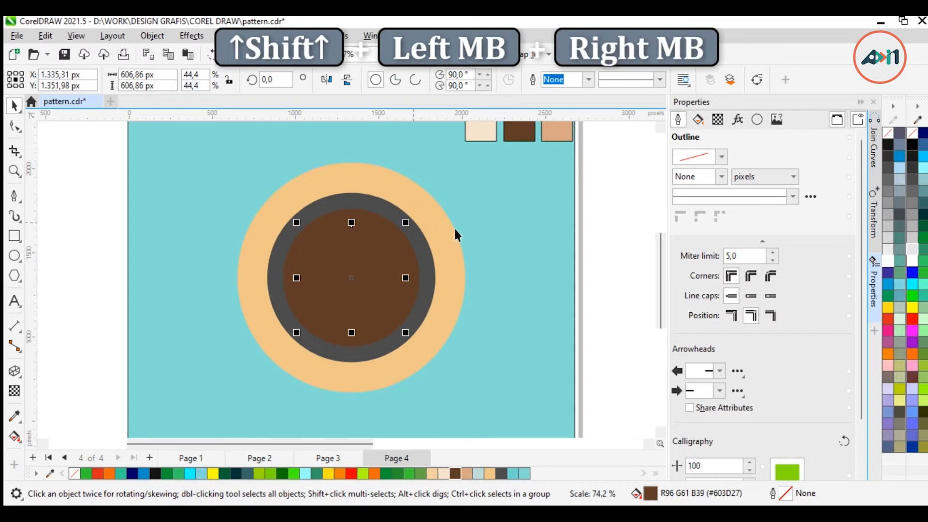
pyautogui.click(467, 474)
pyautogui.click(89, 229)
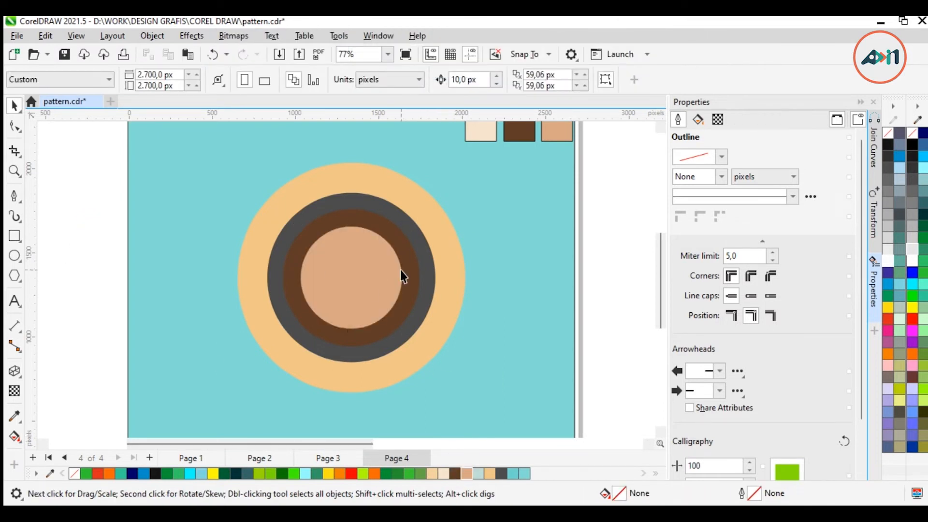
pyautogui.scroll(2, 411, 285)
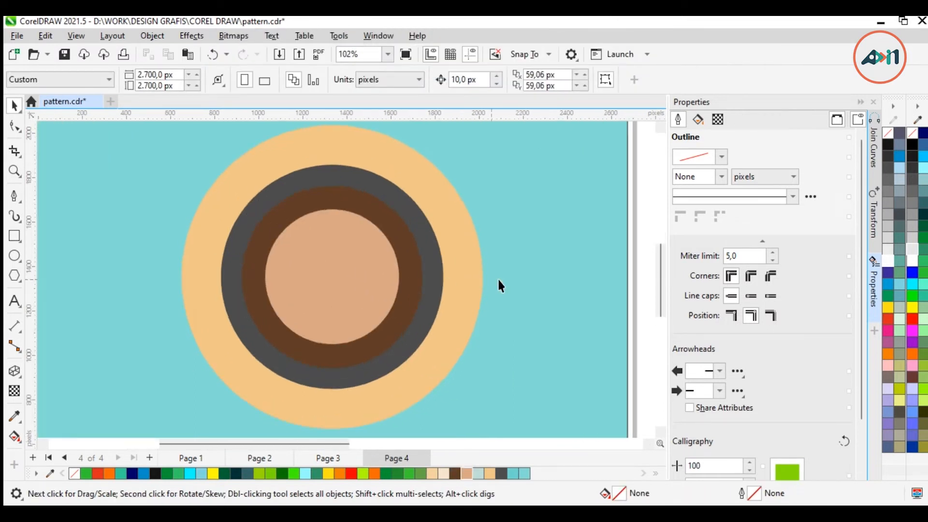
pyautogui.scroll(-1, 447, 277)
pyautogui.scroll(1, 380, 289)
pyautogui.scroll(-1, 352, 277)
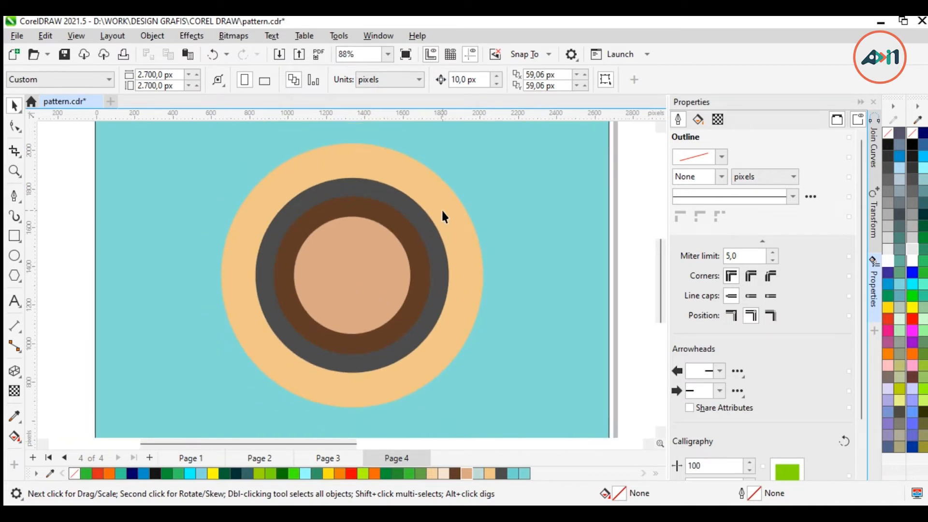
pyautogui.scroll(-3, 441, 213)
pyautogui.scroll(3, 451, 217)
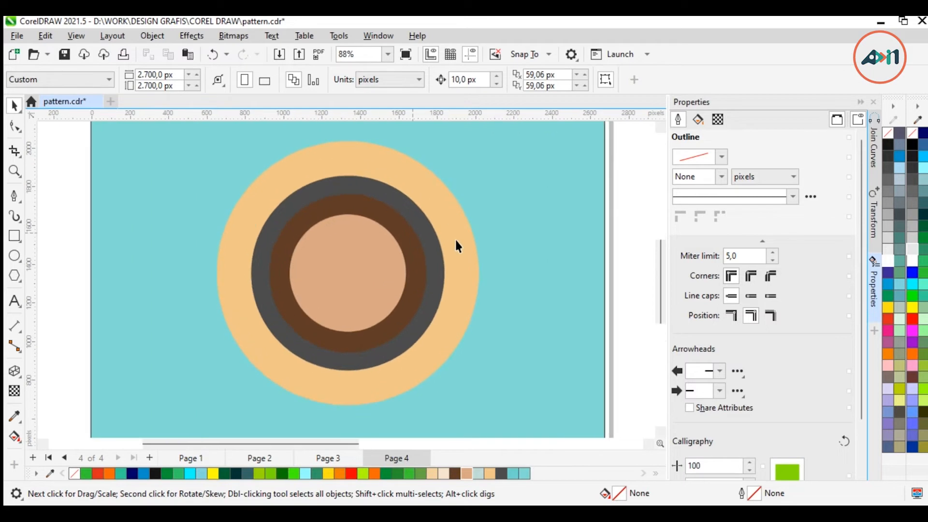
# Step: Duplicate the outer yellow-orange circle in place and send the copy behind all the other circles
pyautogui.click(435, 255)
pyautogui.click(463, 225)
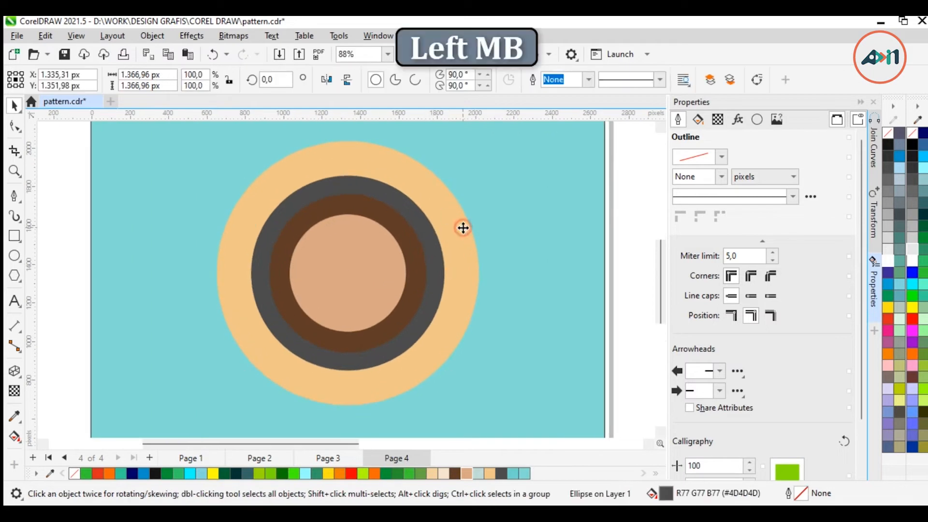
pyautogui.hotkey('ctrl', 'c')
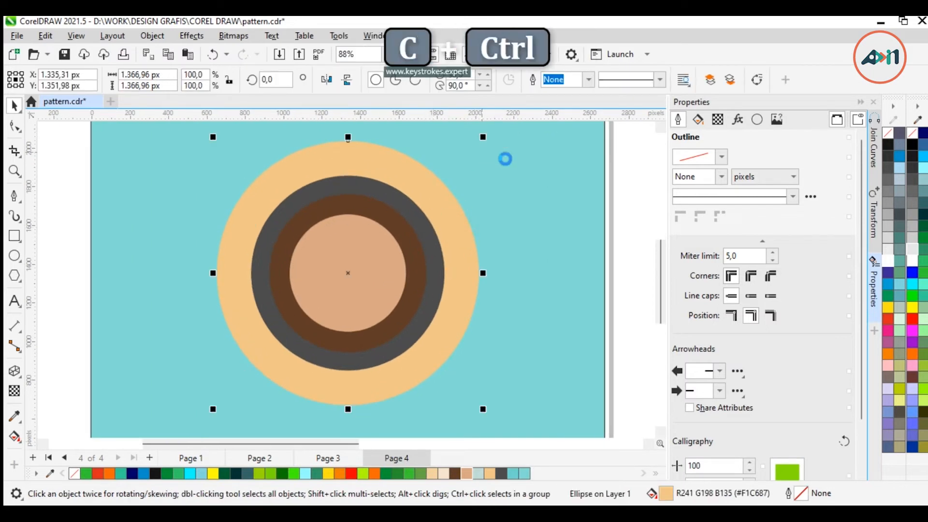
pyautogui.hotkey('ctrl', 'v')
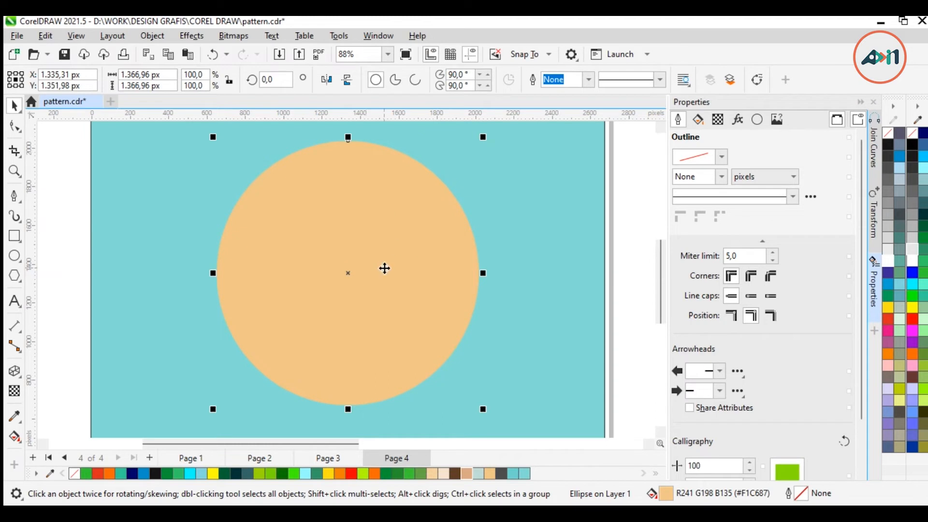
pyautogui.hotkey('ctrl', 'pagedown')
pyautogui.hotkey('ctrl', 'pagedown')
pyautogui.hotkey('ctrl', 'pagedown')
pyautogui.hotkey('ctrl', 'pagedown')
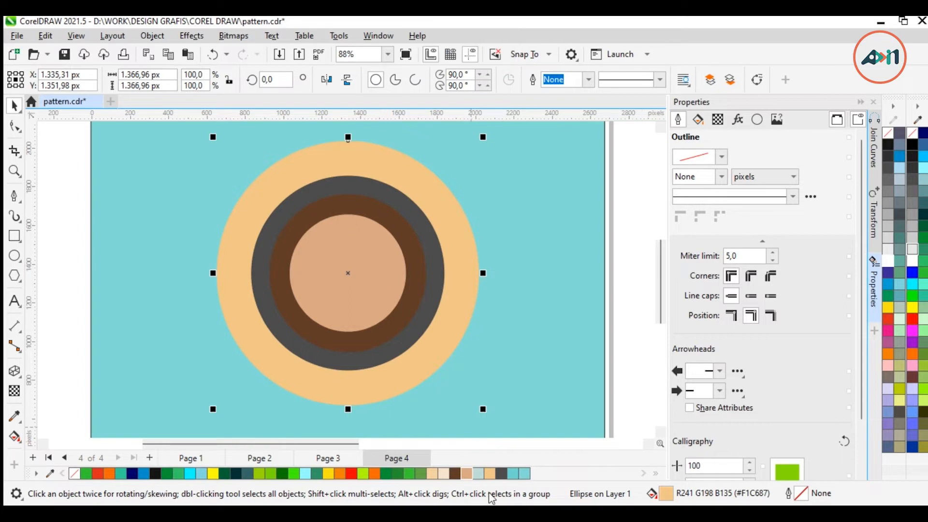
# Step: Fill the rear copy of the outer circle with cream #F4E4CD and shift it horizontally to about X 1,304 px
pyautogui.click(443, 476)
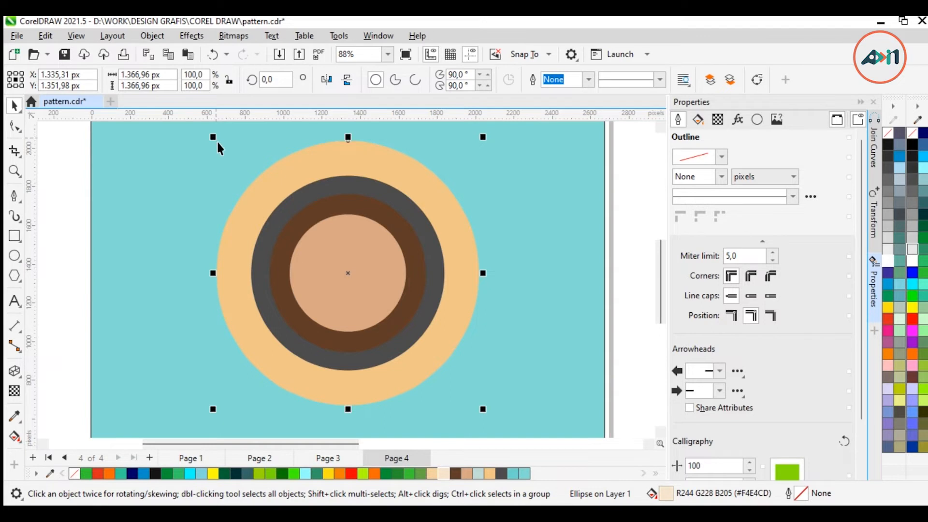
pyautogui.moveTo(347, 143); pyautogui.dragTo(343, 138)
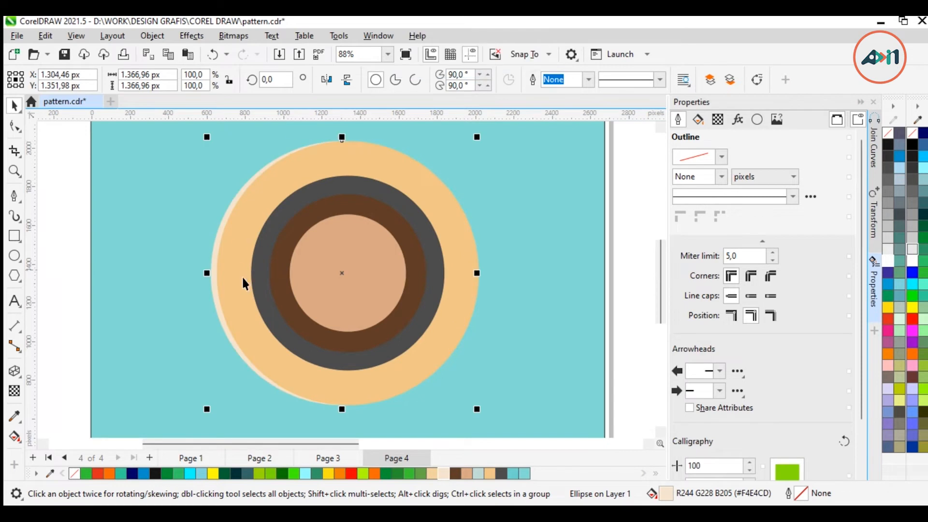
# Step: Try repositioning the cream circle behind the yellow-orange one to about X 1,331 px, Y 1,365 px
pyautogui.scroll(2, 213, 268)
pyautogui.scroll(-3, 213, 260)
pyautogui.moveTo(230, 255); pyautogui.dragTo(244, 231)
pyautogui.scroll(2, 219, 238)
pyautogui.scroll(-2, 261, 227)
pyautogui.scroll(1, 245, 236)
pyautogui.scroll(3, 244, 227)
pyautogui.scroll(-6, 199, 258)
pyautogui.scroll(4, 267, 161)
pyautogui.scroll(2, 232, 227)
pyautogui.scroll(-4, 248, 321)
pyautogui.scroll(2, 246, 314)
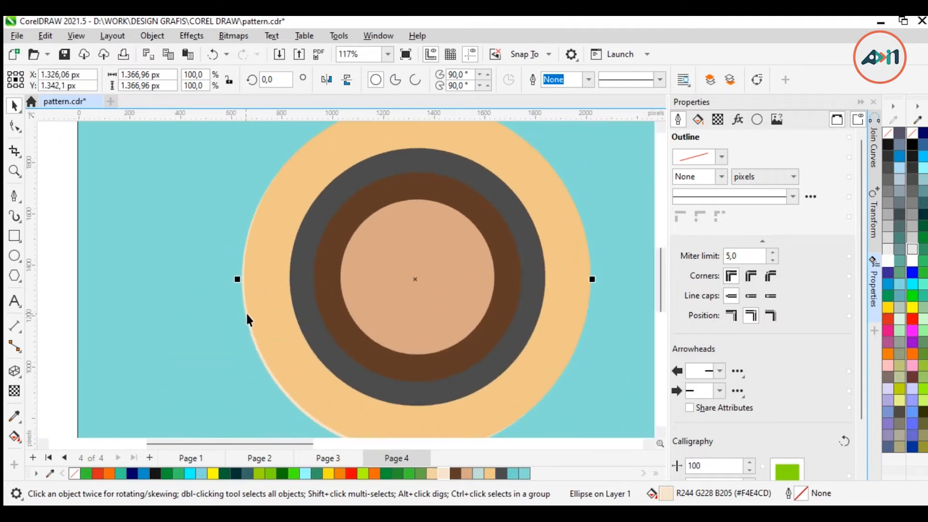
pyautogui.moveTo(251, 334); pyautogui.dragTo(252, 328)
pyautogui.scroll(-1, 190, 330)
pyautogui.scroll(-2, 192, 338)
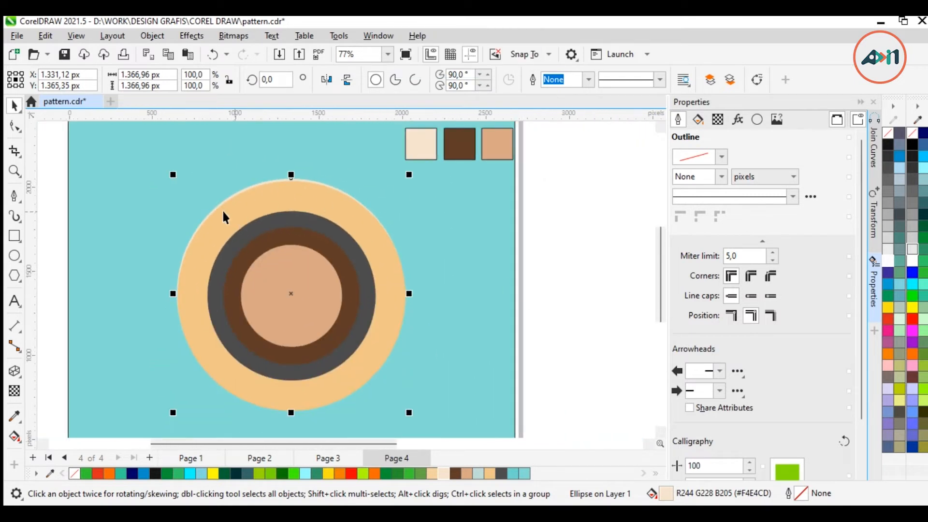
# Step: Shift the cream circle to about X 1,319 px, Y 1,362 px, as a thin highlight on the yellow-orange circle's upper-left edge
pyautogui.scroll(3, 228, 213)
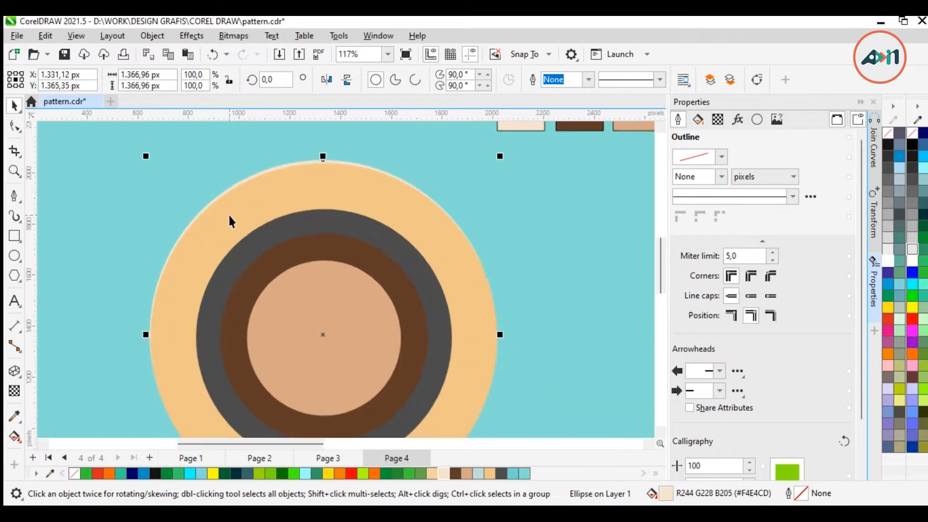
pyautogui.scroll(-3, 226, 212)
pyautogui.scroll(2, 217, 213)
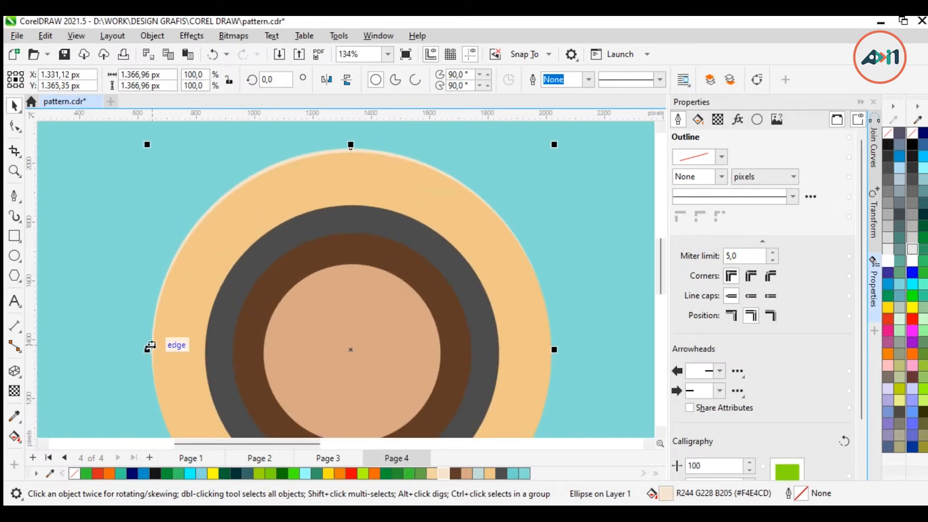
pyautogui.scroll(-1, 207, 367)
pyautogui.scroll(4, 182, 348)
pyautogui.scroll(-4, 127, 385)
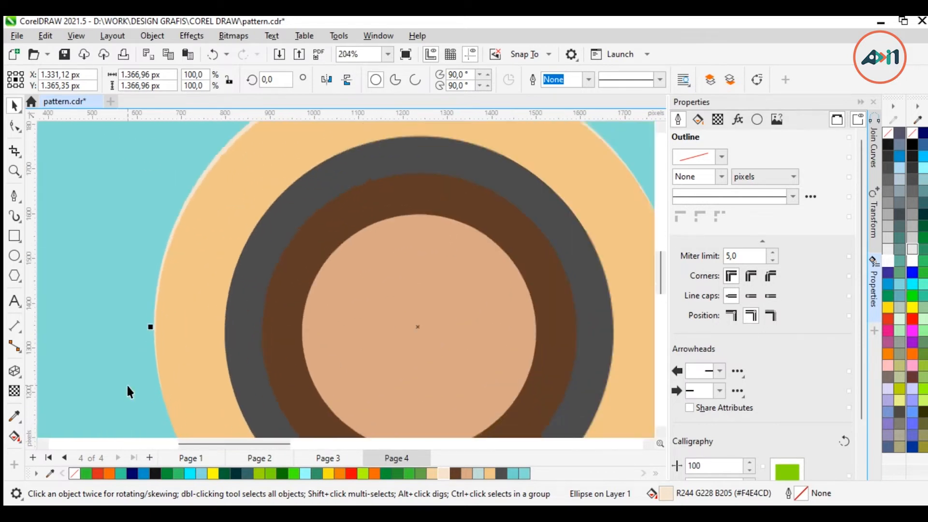
pyautogui.scroll(3, 379, 226)
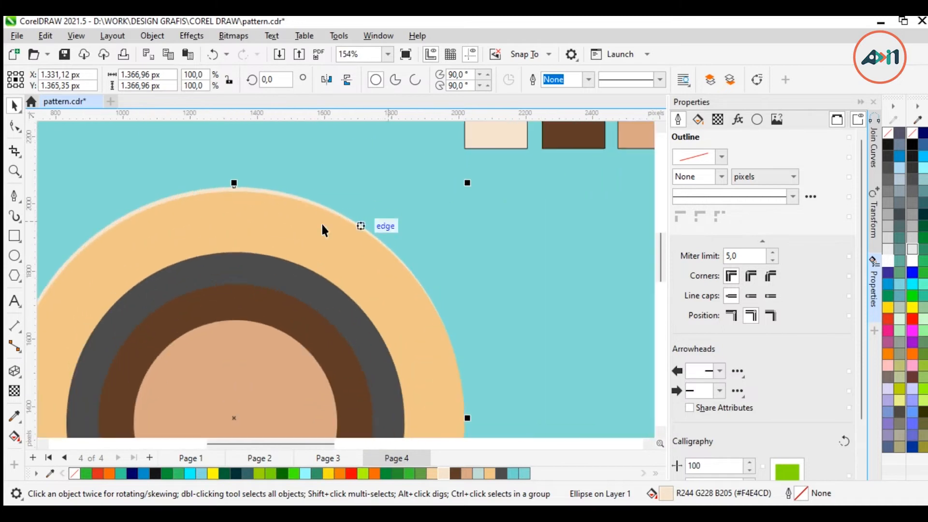
pyautogui.moveTo(354, 222); pyautogui.dragTo(353, 232)
pyautogui.scroll(-3, 310, 321)
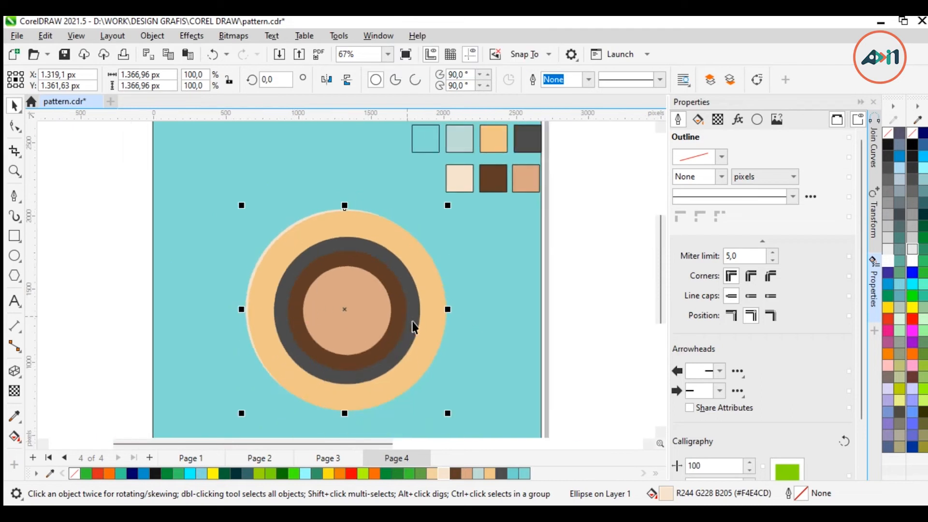
# Step: Duplicate the dark grey circle in place, with the copy placed directly behind the original and filled with cream #F4E4CD
pyautogui.click(413, 325)
pyautogui.hotkey('ctrl', 'v')
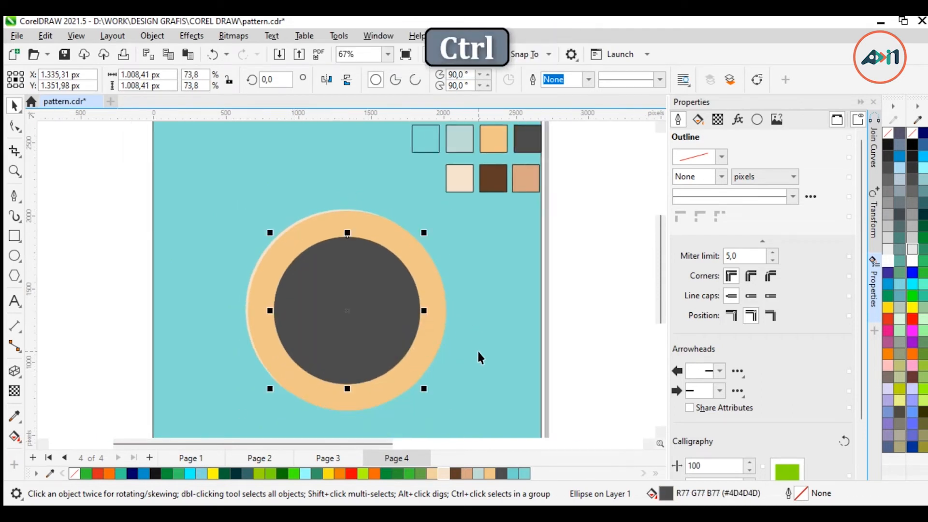
pyautogui.hotkey('ctrl', 'pagedown')
pyautogui.hotkey('ctrl', 'pagedown')
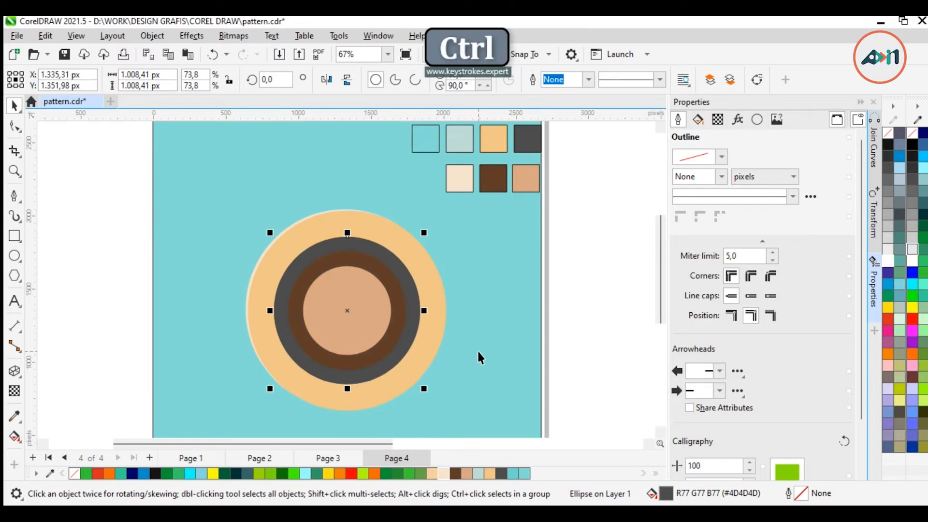
pyautogui.press('shift')
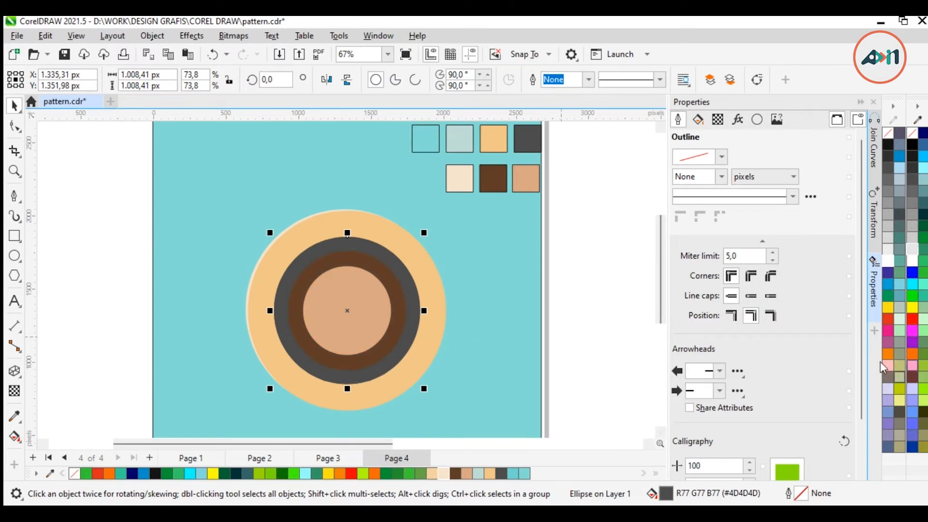
pyautogui.press('ctrl')
pyautogui.click(444, 473)
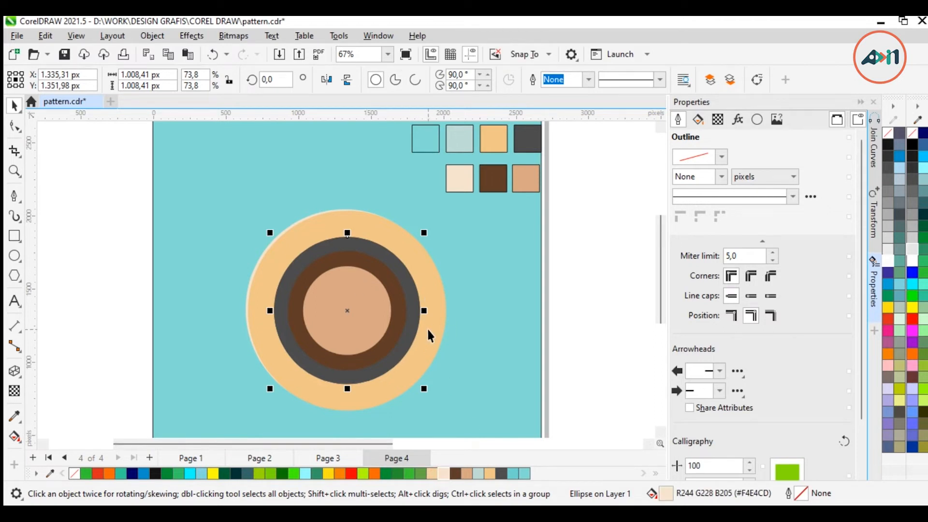
# Step: Duplicate the brown circle in place, with the copy placed directly behind the original
pyautogui.click(400, 314)
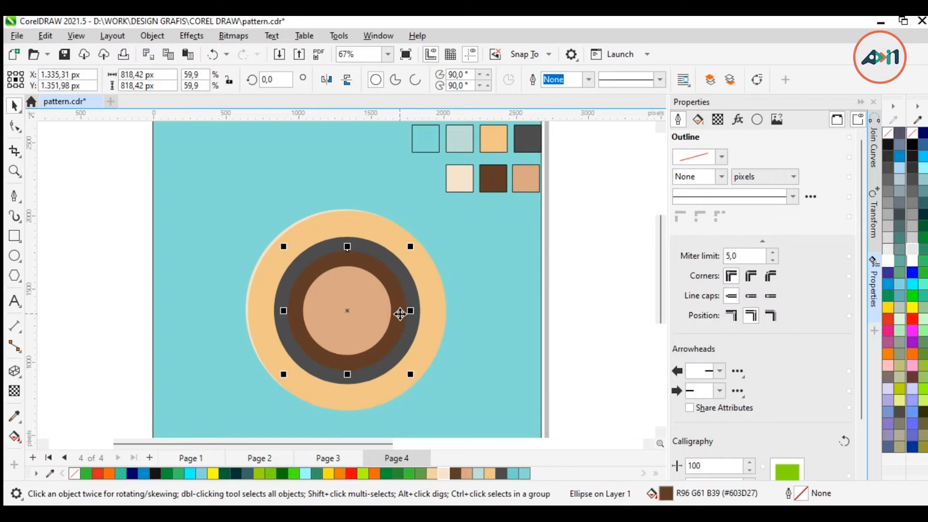
pyautogui.hotkey('ctrl', 'c')
pyautogui.hotkey('ctrl', 'v')
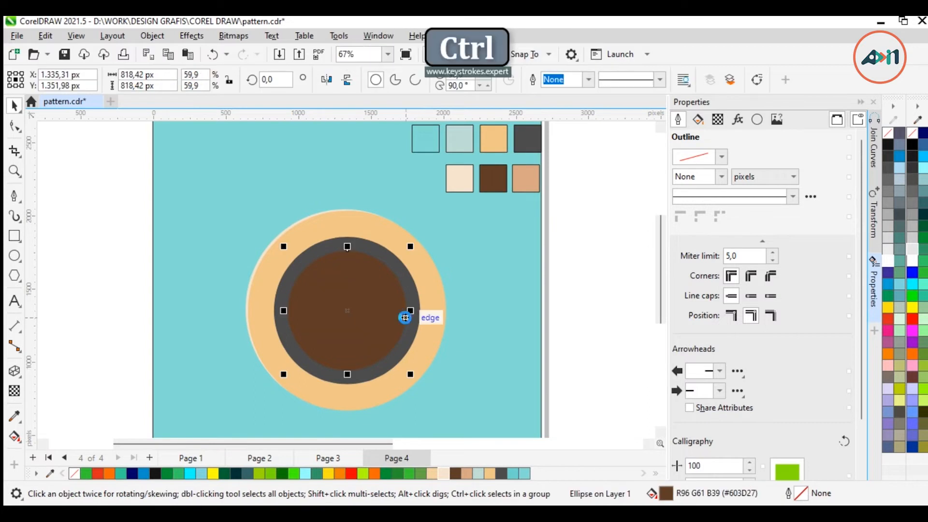
pyautogui.hotkey('ctrl', 'pagedown')
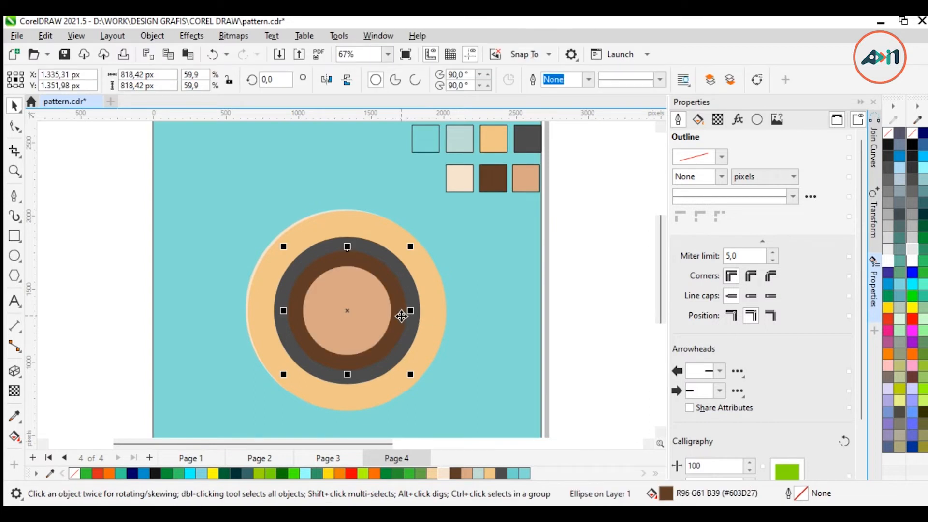
pyautogui.press('ctrl')
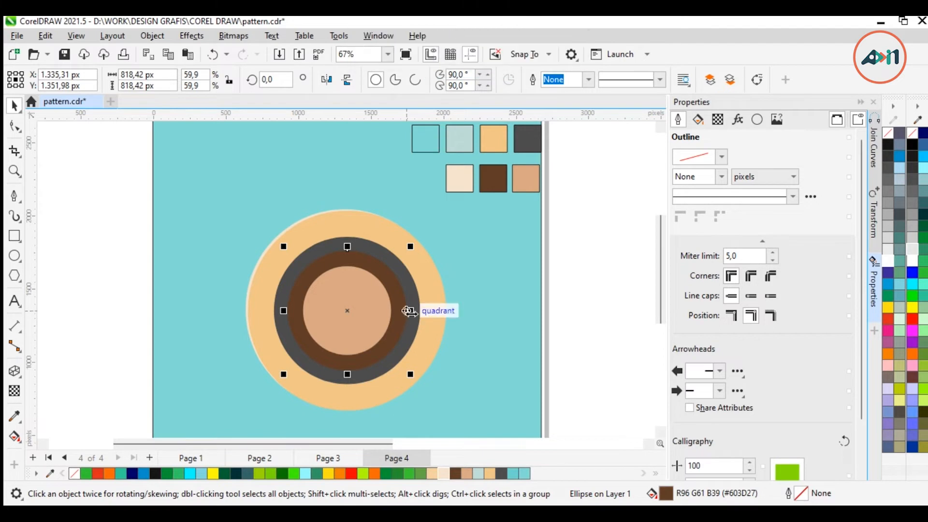
# Step: Enlarge the rear brown copy to about 839 px across toward the lower right and fill it with cream #F4E4CD
pyautogui.moveTo(413, 378)
pyautogui.mouseDown()
pyautogui.moveTo(420, 382)
pyautogui.moveTo(416, 370)
pyautogui.mouseUp()
pyautogui.click(444, 474)
pyautogui.scroll(1, 408, 392)
pyautogui.scroll(2, 413, 369)
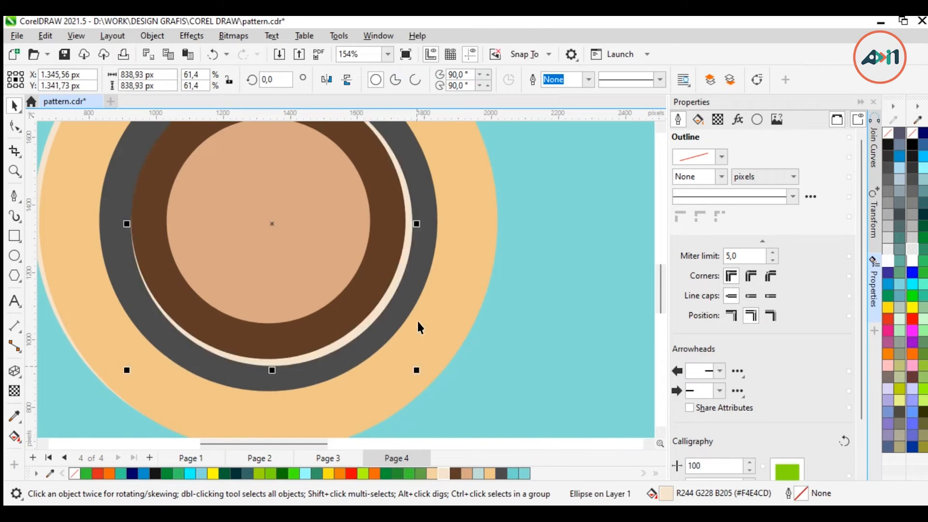
pyautogui.scroll(-2, 428, 361)
pyautogui.scroll(5, 421, 373)
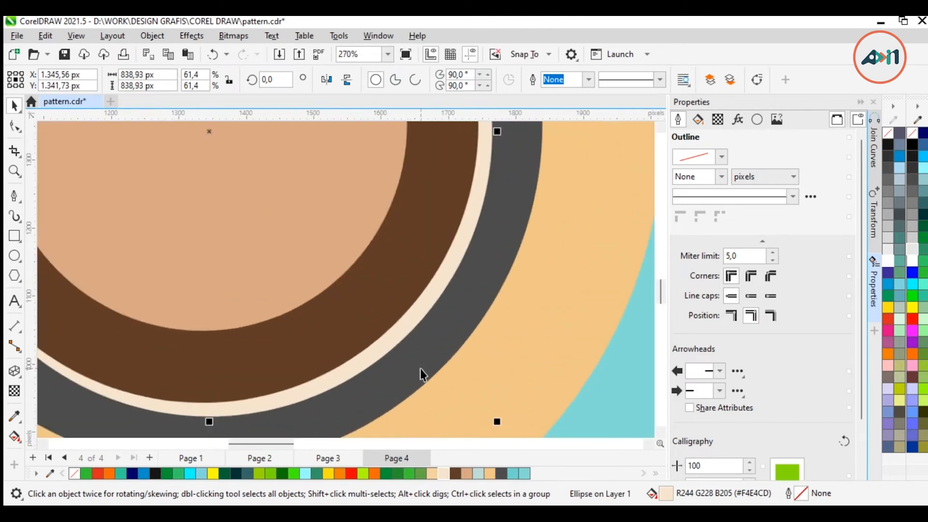
# Step: Shrink the cream circle behind the brown one to about 818 px in diameter from its lower-right corner
pyautogui.moveTo(494, 420)
pyautogui.mouseDown()
pyautogui.moveTo(487, 404)
pyautogui.moveTo(497, 414)
pyautogui.mouseUp()
pyautogui.scroll(-2, 549, 379)
pyautogui.scroll(-1, 486, 343)
pyautogui.scroll(1, 456, 258)
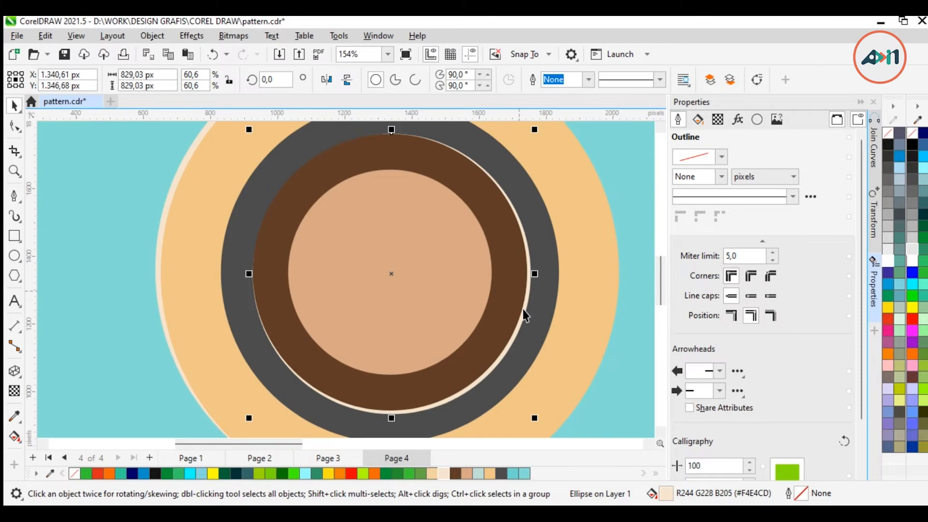
pyautogui.scroll(1, 525, 309)
pyautogui.scroll(-1, 483, 341)
pyautogui.scroll(2, 496, 377)
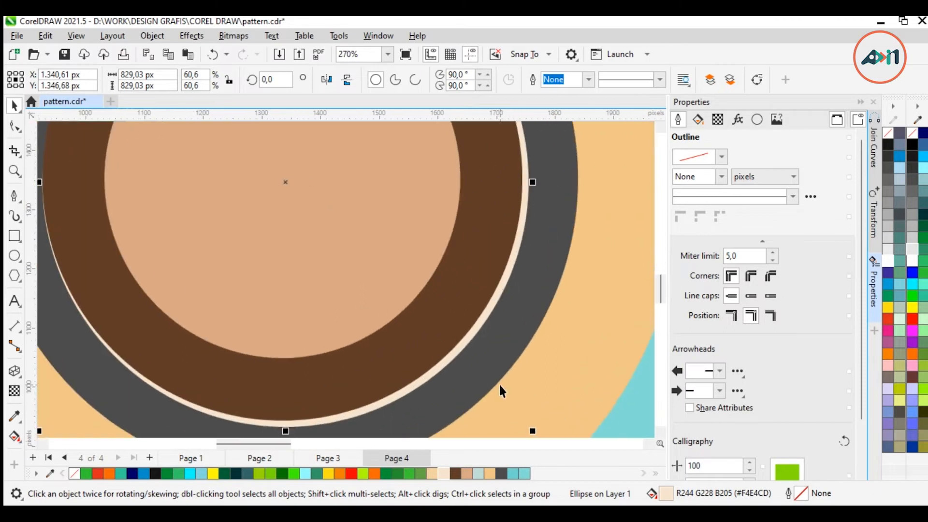
pyautogui.scroll(-1, 512, 382)
pyautogui.scroll(-1, 471, 356)
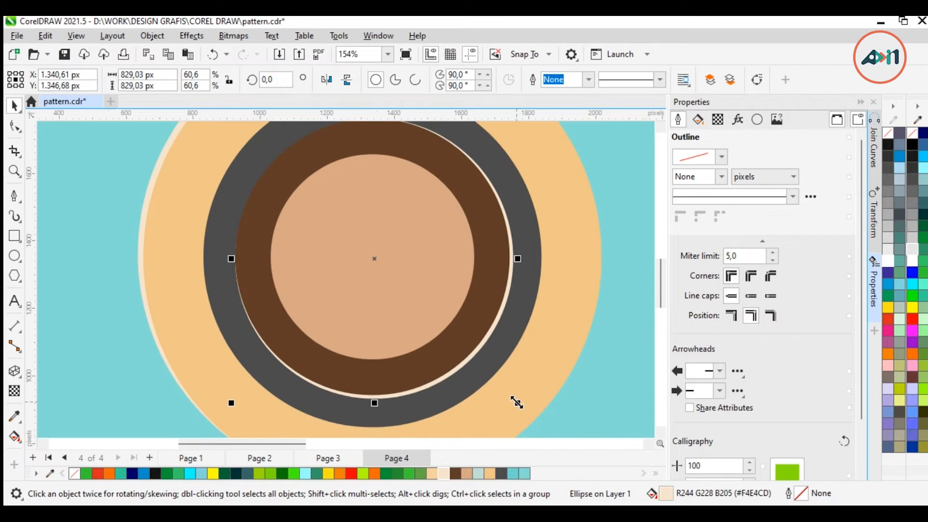
pyautogui.moveTo(516, 400); pyautogui.dragTo(511, 393)
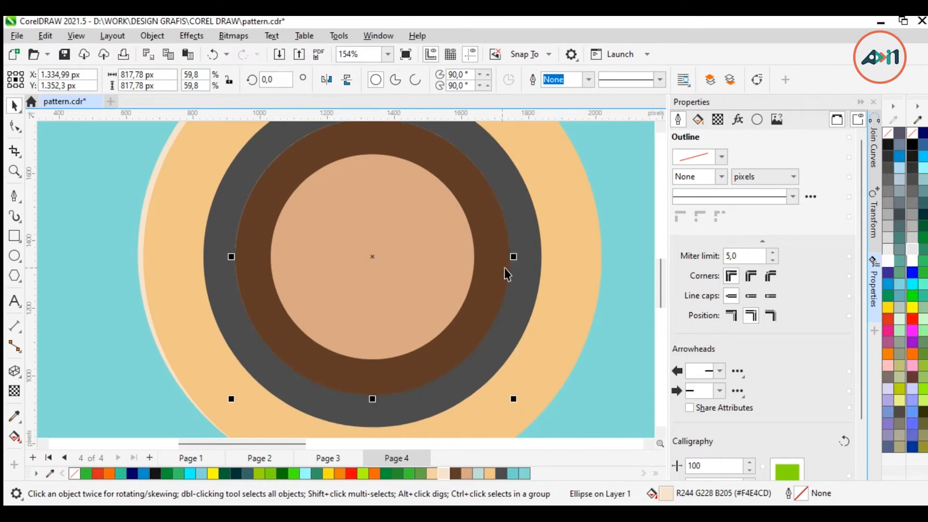
# Step: Shift the cream circle behind the brown one to about X 1,339 px, Y 1,344 px
pyautogui.moveTo(508, 258); pyautogui.dragTo(513, 262)
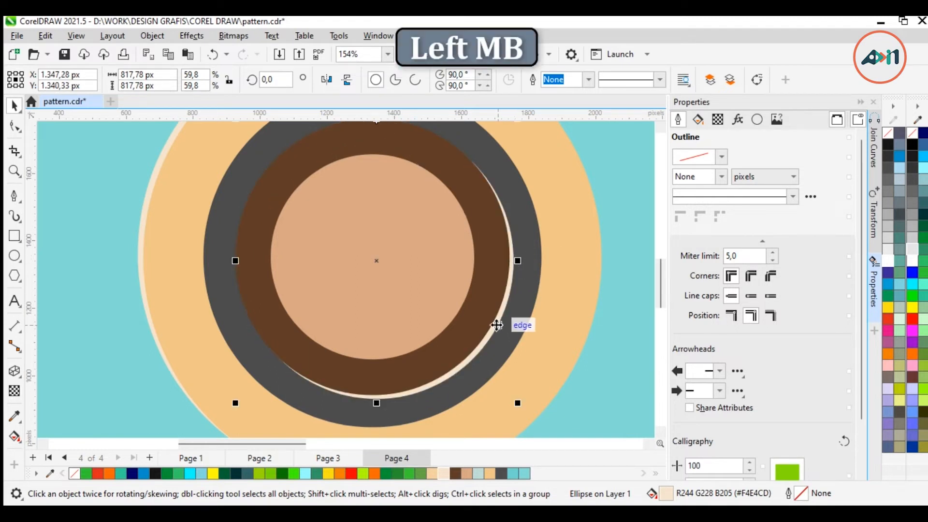
pyautogui.scroll(4, 498, 322)
pyautogui.moveTo(502, 330); pyautogui.dragTo(491, 325)
pyautogui.scroll(-4, 497, 339)
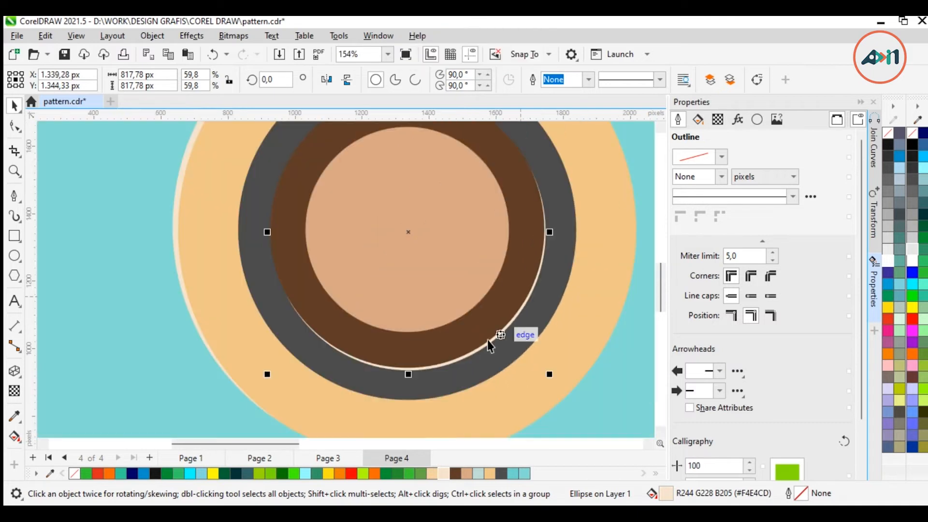
# Step: Nudge the cream circle behind the brown one to about X 1,337 px, Y 1,343 px
pyautogui.scroll(2, 484, 343)
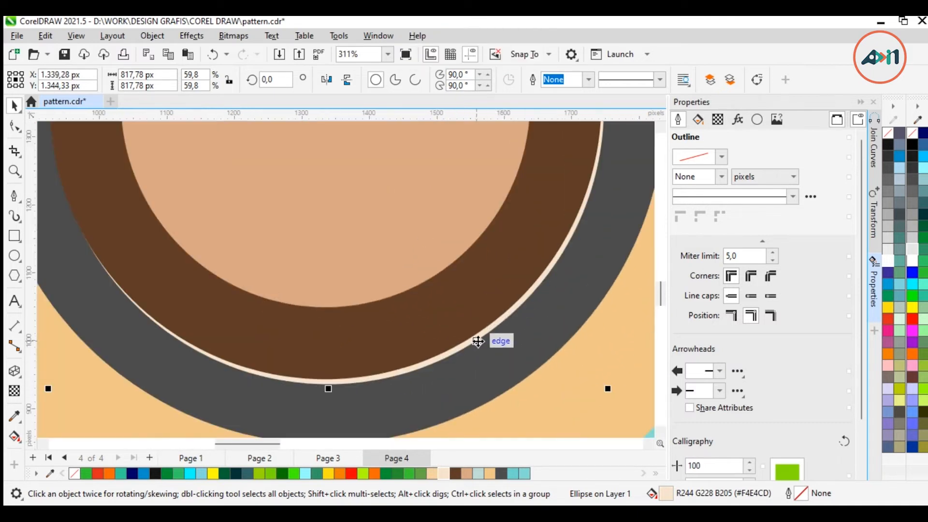
pyautogui.moveTo(478, 339)
pyautogui.mouseDown()
pyautogui.moveTo(488, 333)
pyautogui.moveTo(476, 341)
pyautogui.mouseUp()
pyautogui.scroll(2, 478, 340)
pyautogui.scroll(-2, 532, 321)
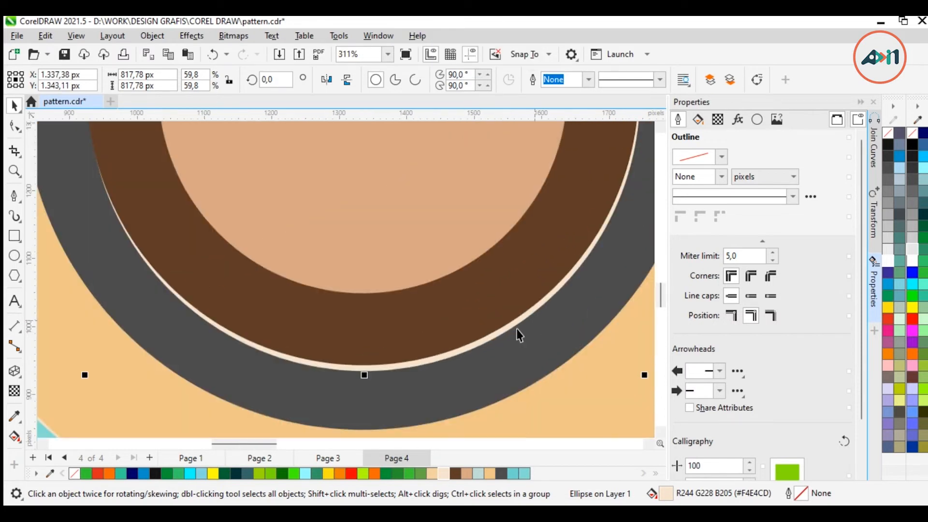
# Step: Move the cream circle to about X 1,340 px, Y 1,349 px so it only edges the brown circle's lower-right side, and deselect it
pyautogui.scroll(3, 189, 308)
pyautogui.moveTo(254, 352); pyautogui.dragTo(256, 357)
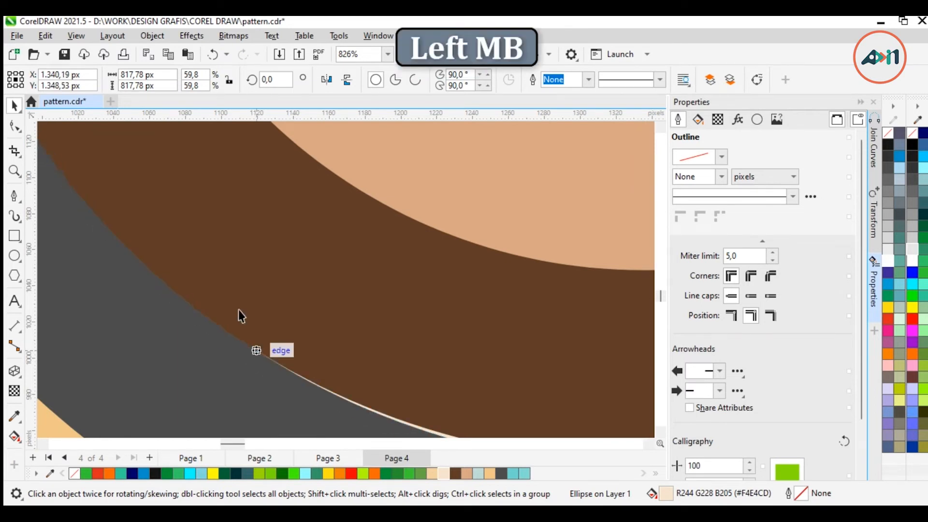
pyautogui.scroll(-4, 249, 381)
pyautogui.scroll(-1, 476, 207)
pyautogui.scroll(1, 454, 316)
pyautogui.scroll(-1, 449, 333)
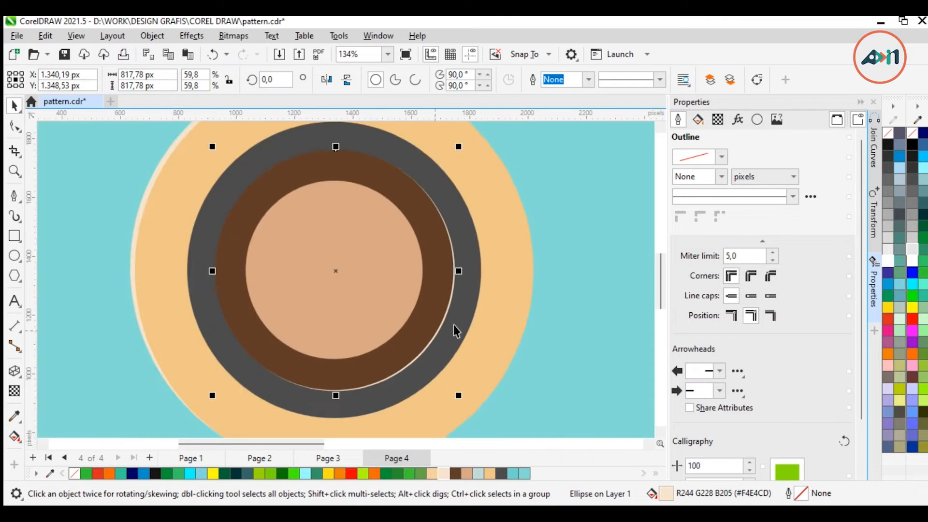
pyautogui.scroll(-1, 490, 320)
pyautogui.click(441, 326)
pyautogui.scroll(-1, 451, 346)
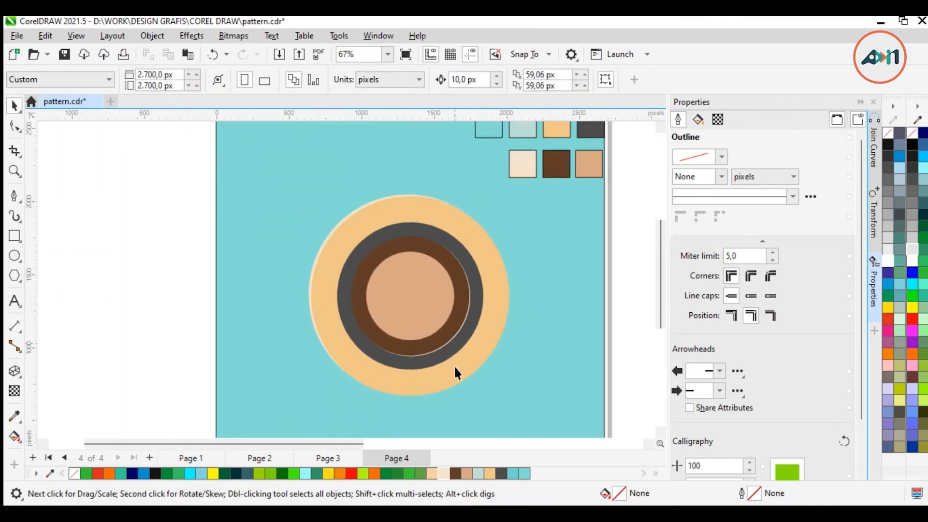
pyautogui.scroll(2, 442, 325)
pyautogui.scroll(1, 441, 329)
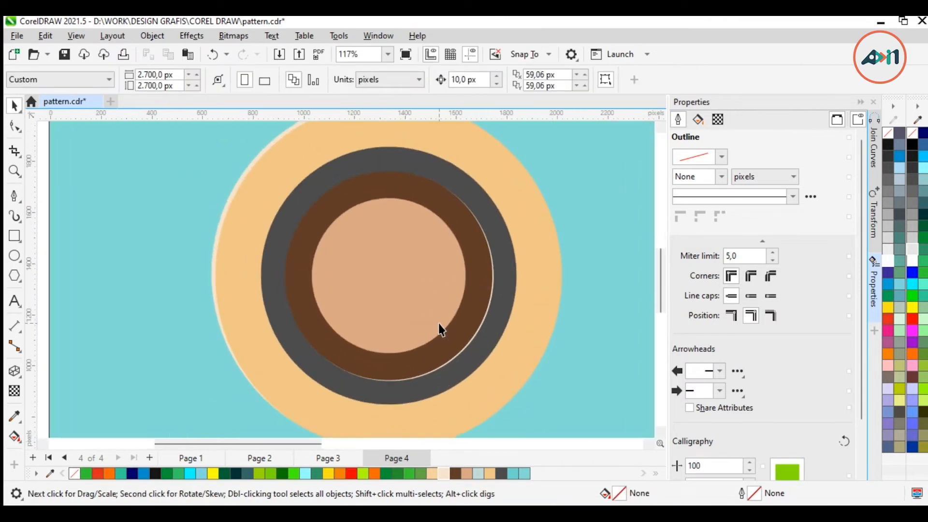
# Step: Shrink the cream circle behind the brown one to about 787 px in diameter from its upper-left corner
pyautogui.scroll(-2, 441, 326)
pyautogui.scroll(5, 449, 323)
pyautogui.click(458, 320)
pyautogui.scroll(-1, 491, 346)
pyautogui.scroll(-1, 492, 346)
pyautogui.moveTo(242, 132); pyautogui.dragTo(247, 142)
pyautogui.scroll(4, 425, 365)
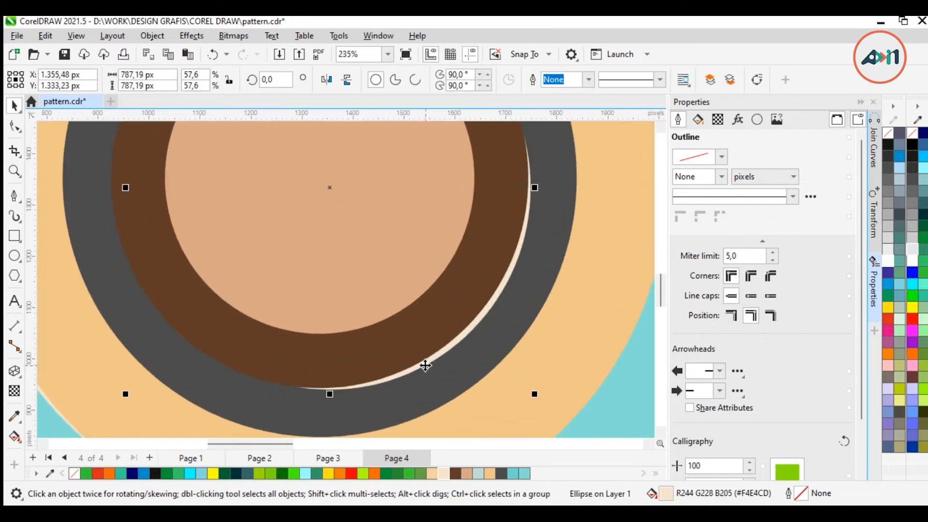
pyautogui.scroll(-3, 435, 373)
pyautogui.scroll(5, 444, 332)
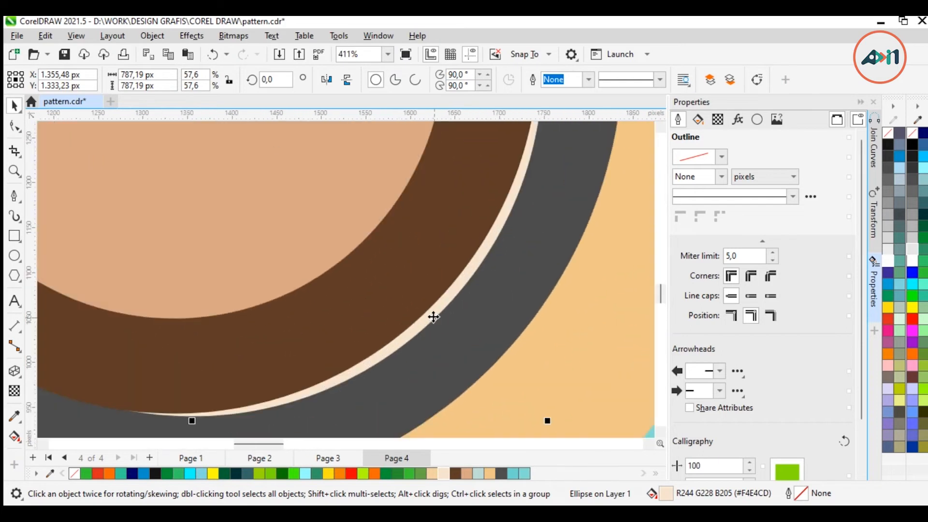
# Step: Shift the cream circle slightly up and left to thin the highlight on the brown circle's lower-right edge, and deselect it
pyautogui.click(433, 317)
pyautogui.moveTo(433, 316); pyautogui.dragTo(429, 314)
pyautogui.scroll(-8, 446, 336)
pyautogui.click(116, 268)
pyautogui.scroll(-2, 325, 356)
pyautogui.scroll(3, 418, 322)
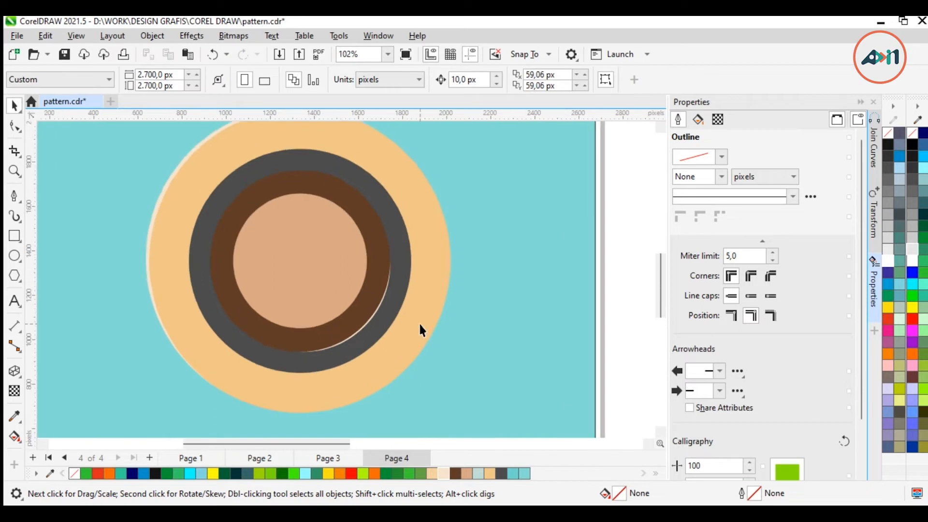
pyautogui.scroll(-3, 463, 313)
pyautogui.scroll(-2, 465, 305)
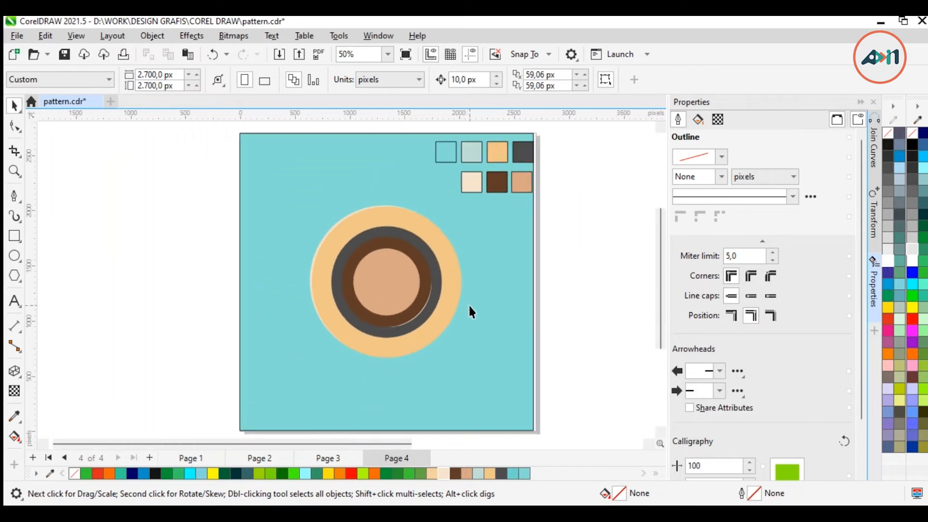
pyautogui.scroll(1, 462, 301)
pyautogui.scroll(1, 459, 304)
pyautogui.scroll(-1, 459, 303)
pyautogui.click(376, 280)
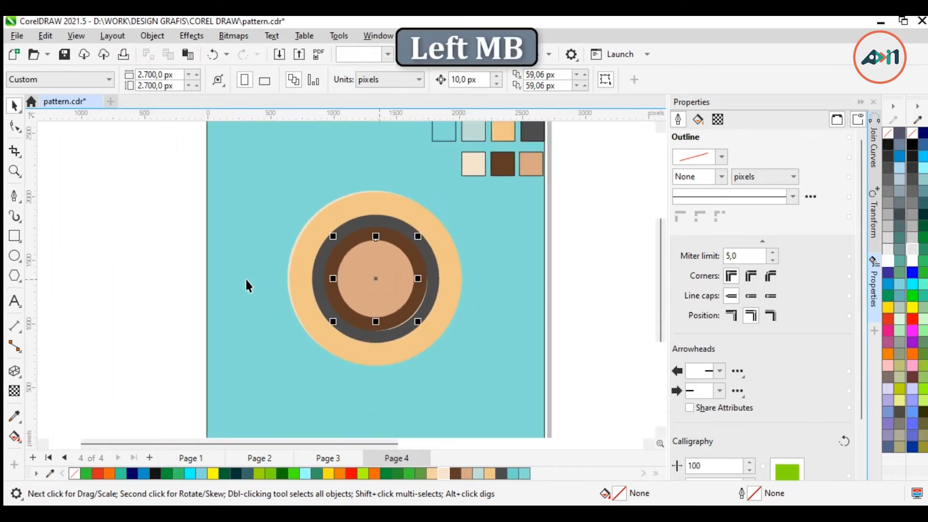
pyautogui.click(93, 290)
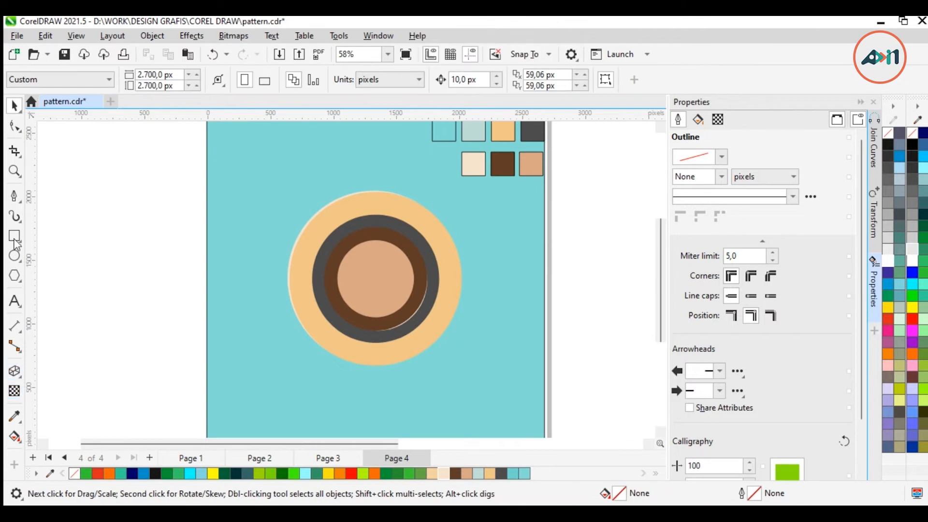
# Step: Start a wavy Pen curve across the upper part of the innermost tan circle, about 437 px wide and 146 px high
pyautogui.click(14, 196)
pyautogui.scroll(3, 377, 315)
pyautogui.click(450, 218)
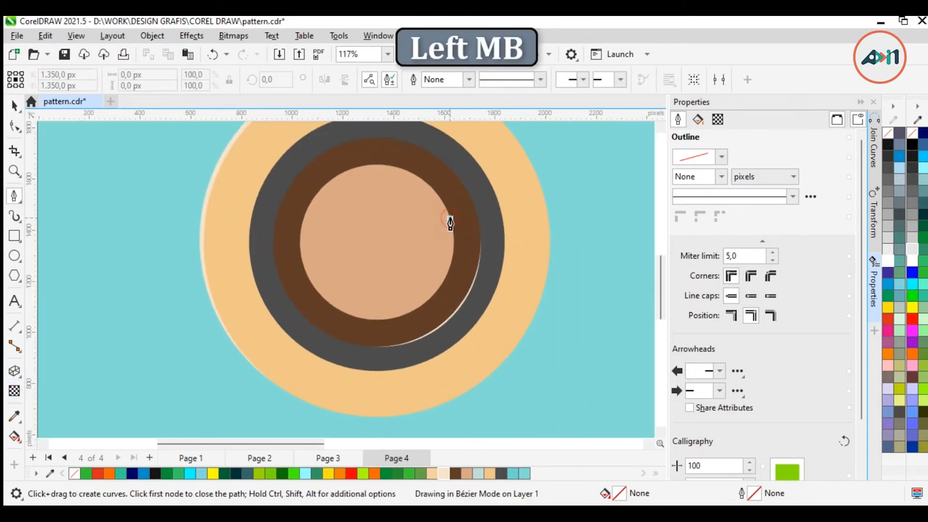
pyautogui.click(413, 190)
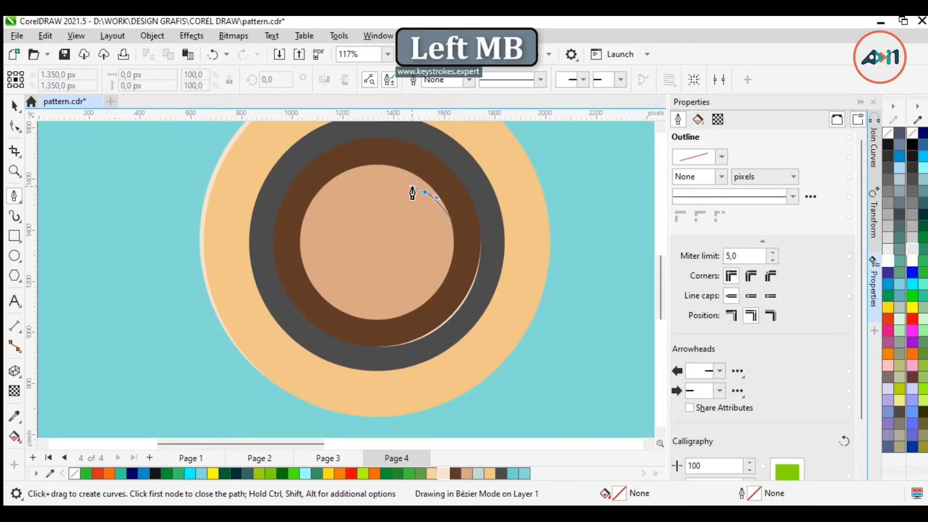
pyautogui.moveTo(425, 192); pyautogui.dragTo(406, 187)
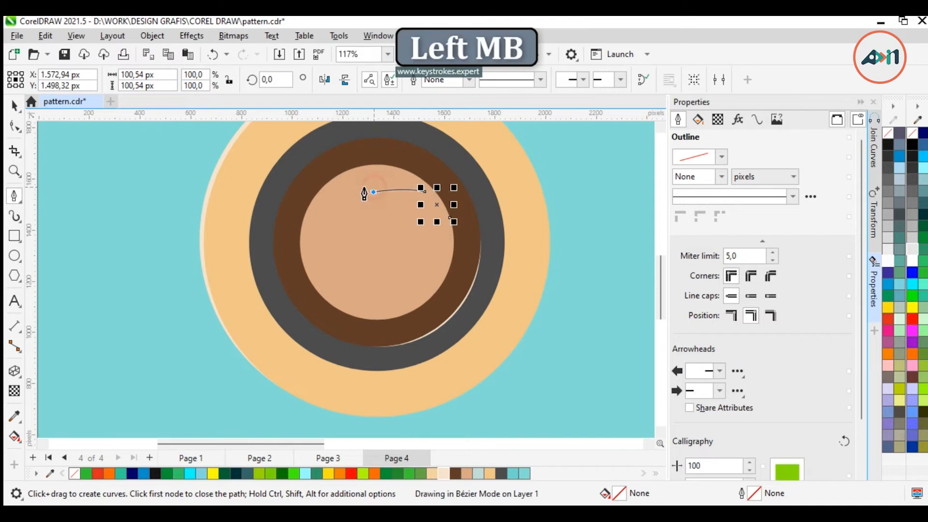
pyautogui.moveTo(328, 193)
pyautogui.mouseDown()
pyautogui.moveTo(319, 196)
pyautogui.moveTo(324, 188)
pyautogui.mouseUp()
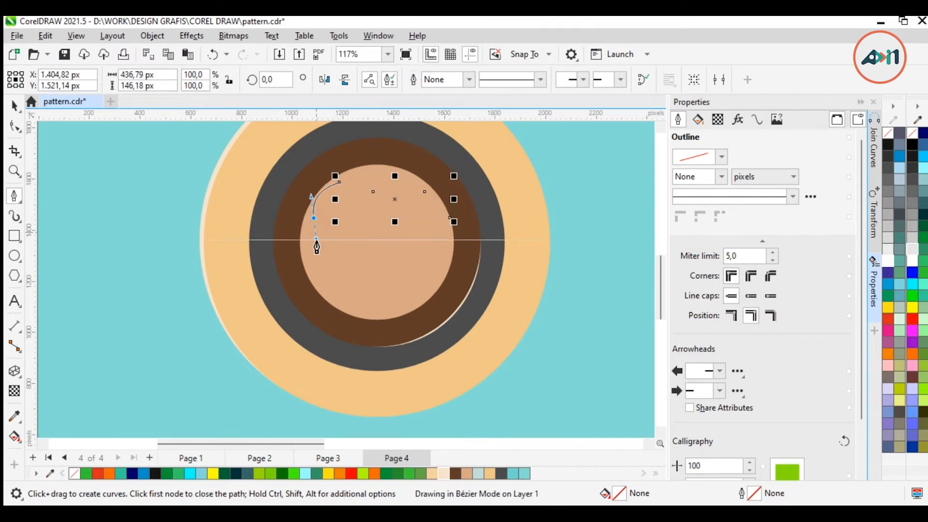
pyautogui.moveTo(317, 247); pyautogui.dragTo(309, 259)
pyautogui.hotkey('ctrl', 'z')
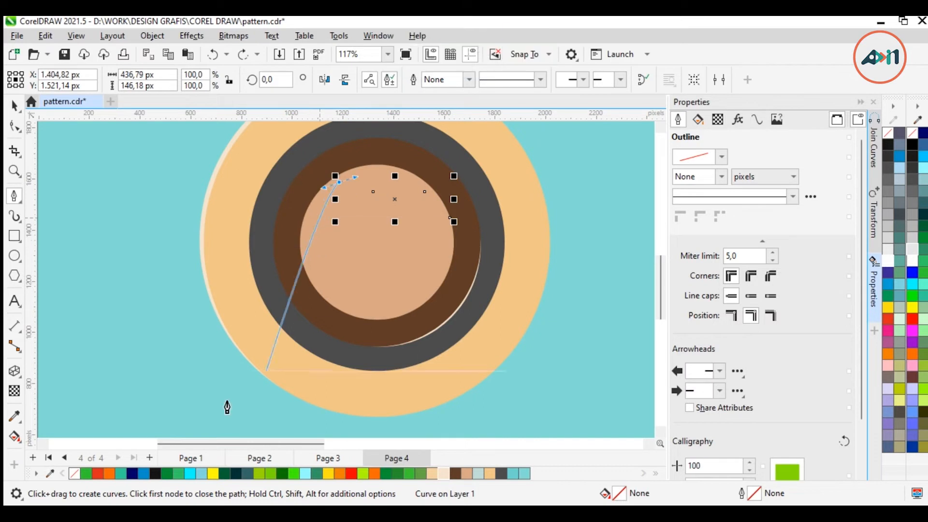
# Step: Give the wavy curve a black outline and extend it down the innermost circle's left side to about 485 by 242 px
pyautogui.rightClick(85, 473)
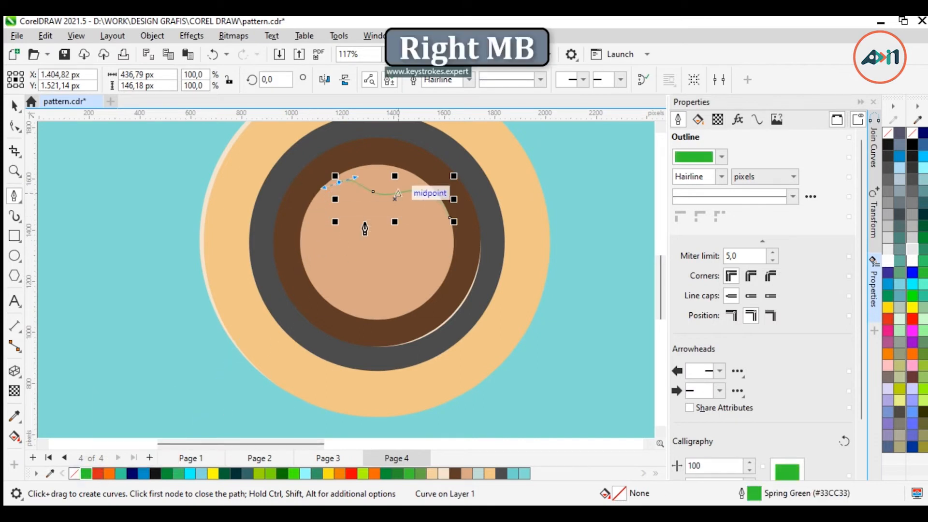
pyautogui.rightClick(155, 473)
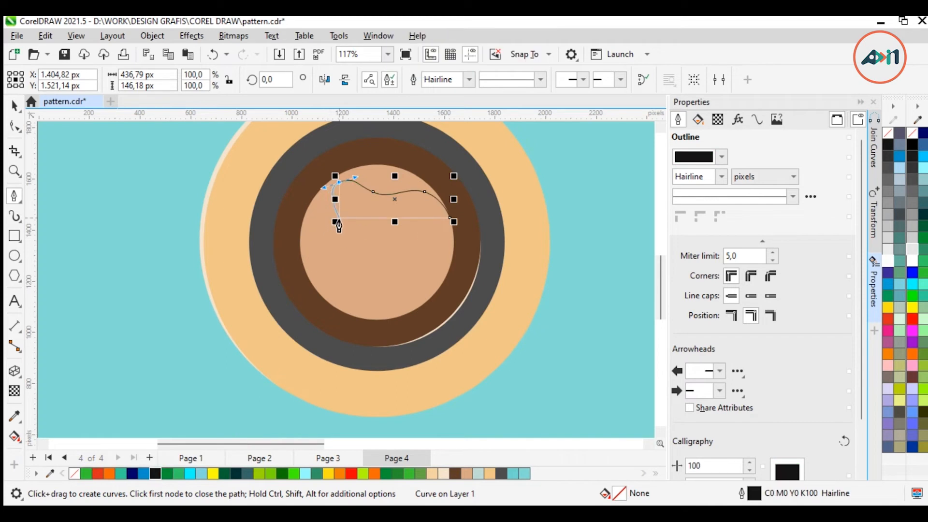
pyautogui.click(353, 218)
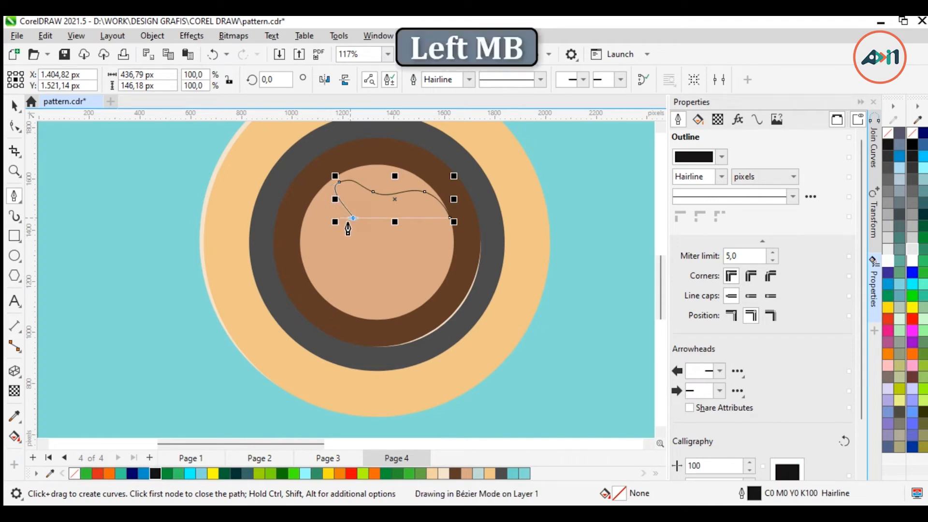
pyautogui.click(328, 244)
pyautogui.click(304, 272)
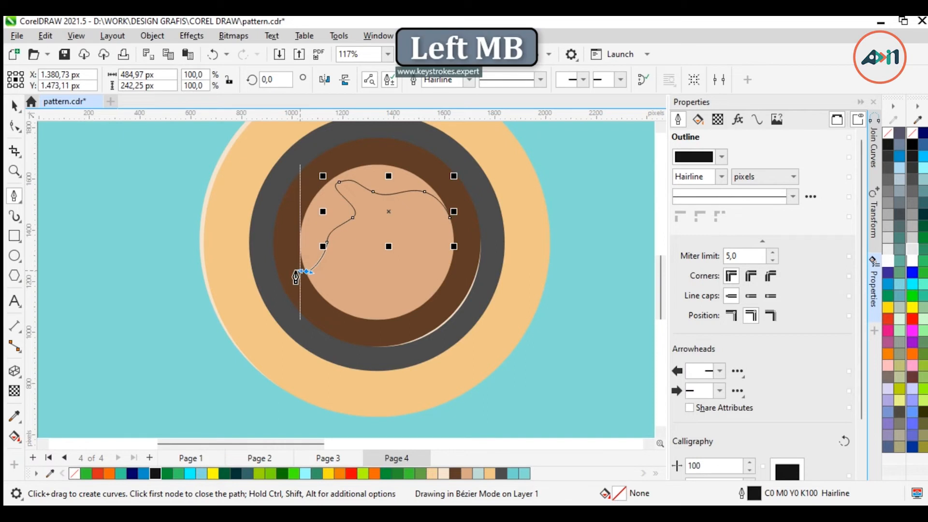
pyautogui.moveTo(288, 270); pyautogui.dragTo(259, 224)
pyautogui.hotkey('ctrl', 'z')
pyautogui.hotkey('ctrl', 'z')
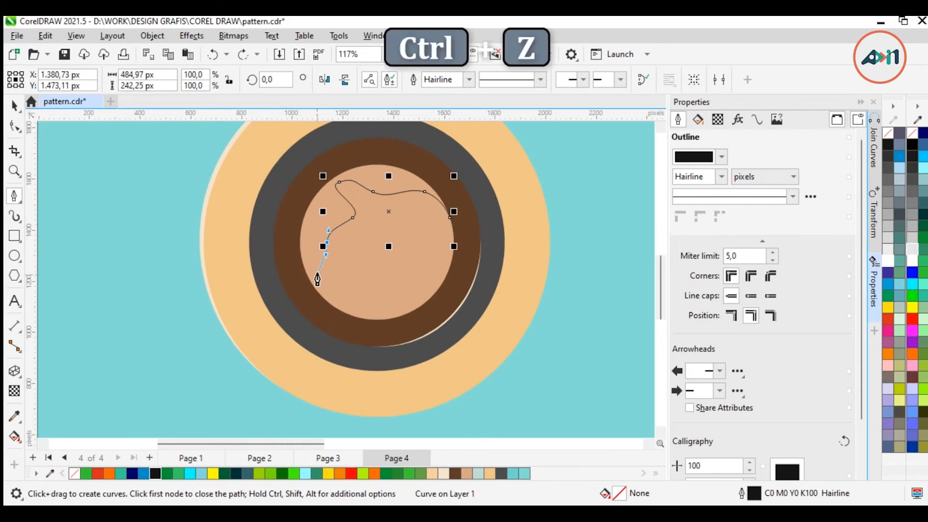
# Step: Extend the wavy curve past the innermost circle's lower-left edge and close it around the circle's upper left, about 731 by 707 px overall
pyautogui.moveTo(300, 291); pyautogui.dragTo(322, 305)
pyautogui.hotkey('ctrl', 'z')
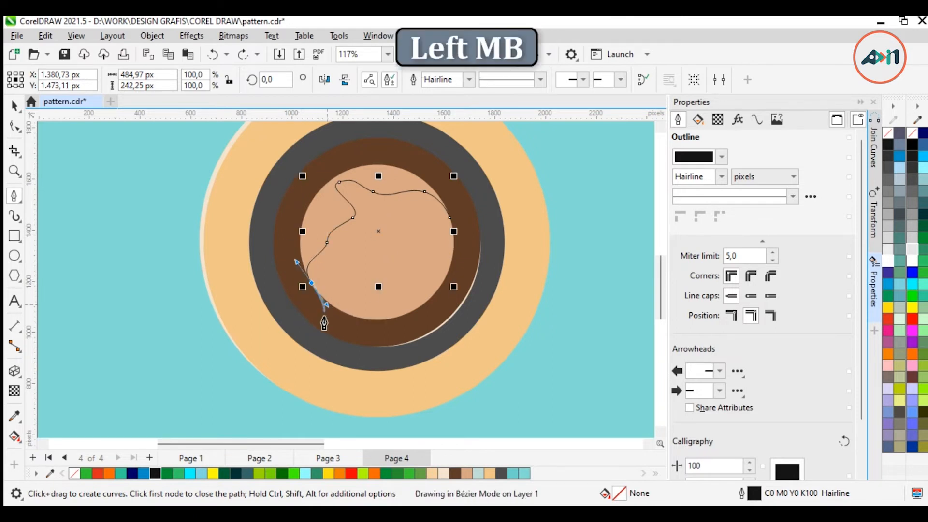
pyautogui.click(280, 320)
pyautogui.click(281, 190)
pyautogui.click(394, 139)
pyautogui.click(466, 194)
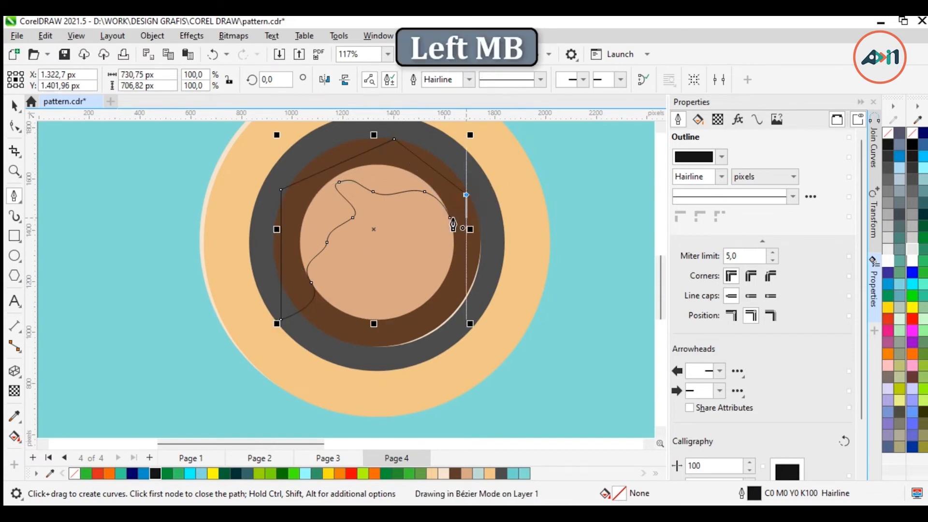
pyautogui.click(450, 217)
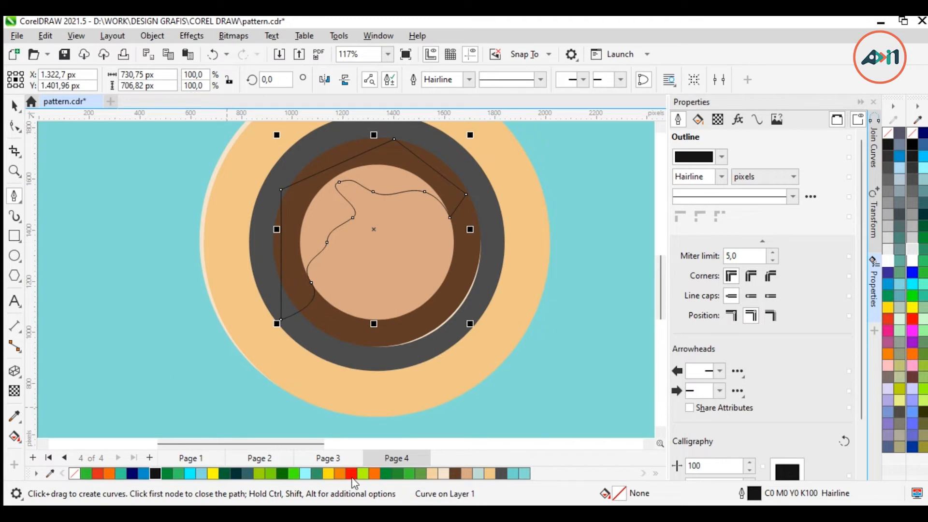
# Step: Fill the closed wavy shape with orange #FF6600 and deselect it
pyautogui.click(377, 474)
pyautogui.press('space')
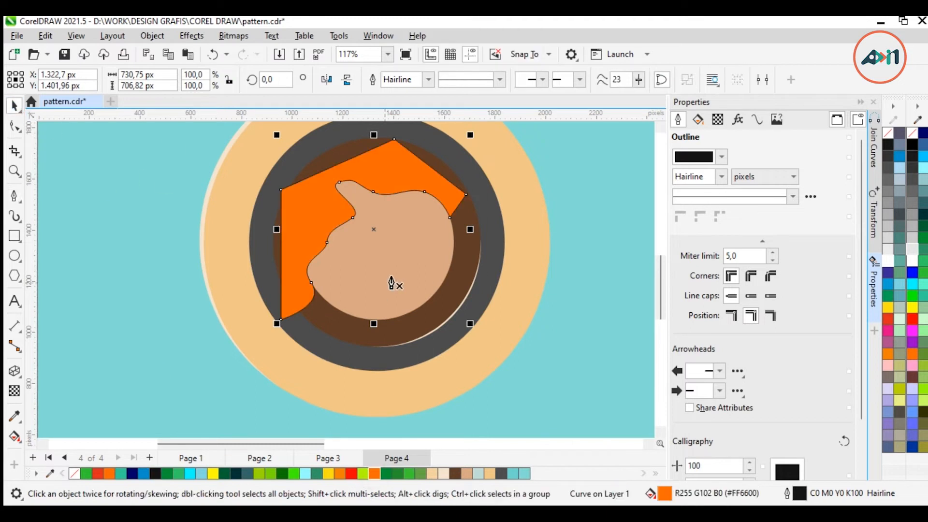
pyautogui.press('space')
pyautogui.press('space')
pyautogui.click(401, 275)
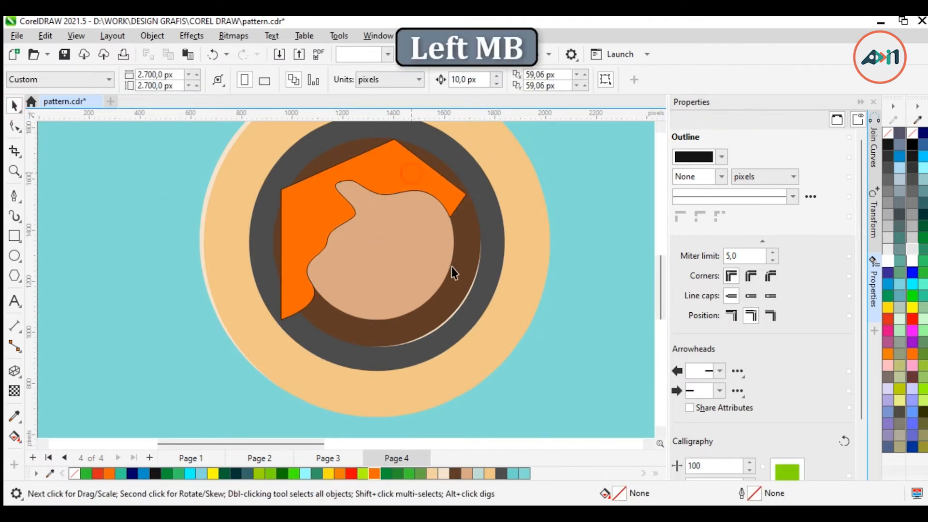
pyautogui.press('space')
pyautogui.press('Escape')
pyautogui.click(7, 104)
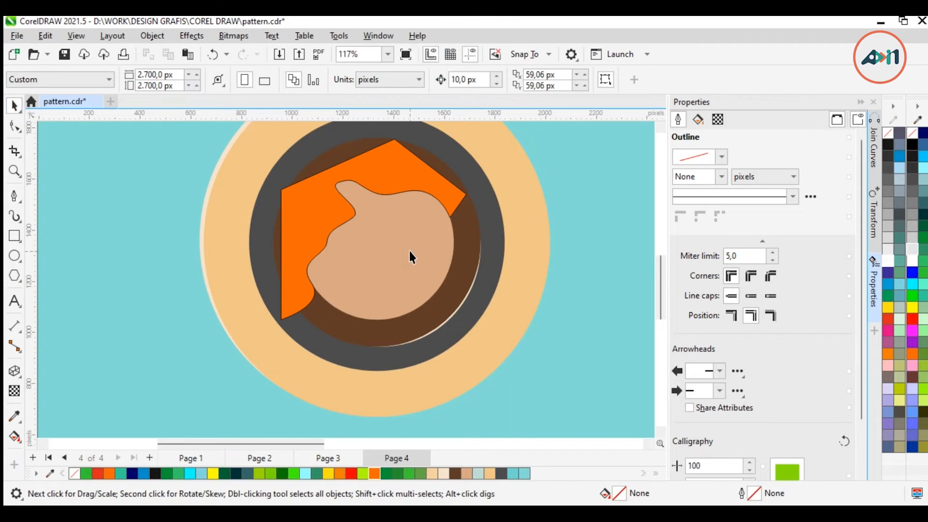
# Step: Cut the orange shape out of the innermost tan circle with Back Minus Front and deselect the result
pyautogui.click(410, 252)
pyautogui.keyDown('shift'); pyautogui.click(404, 170); pyautogui.keyUp('shift')
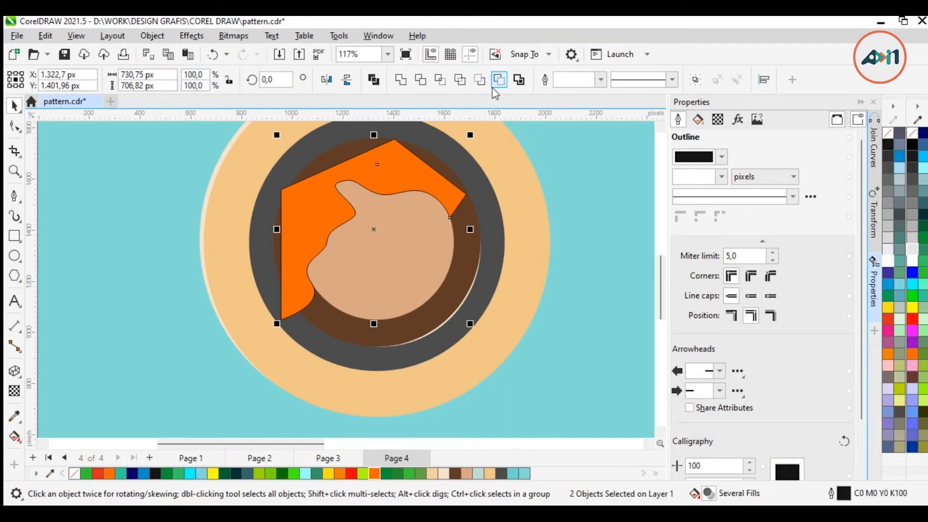
pyautogui.click(499, 81)
pyautogui.scroll(-1, 302, 261)
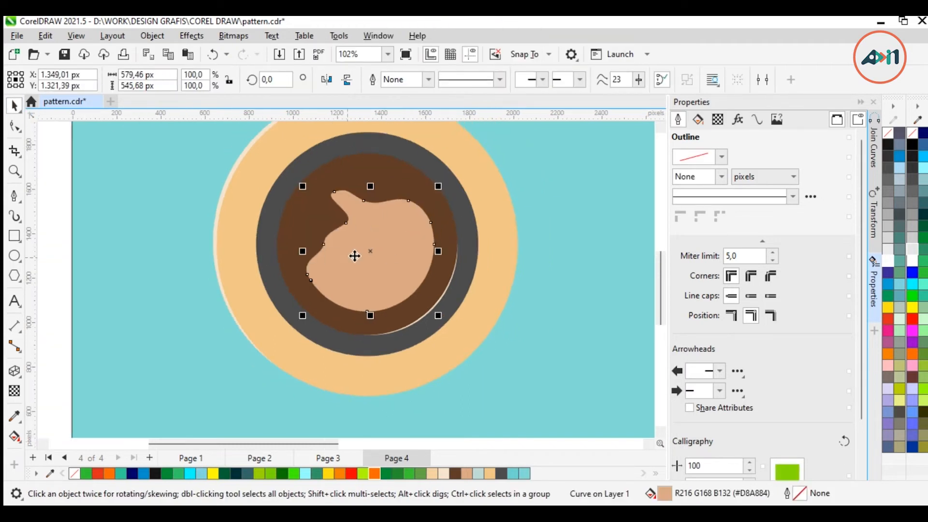
pyautogui.scroll(2, 336, 224)
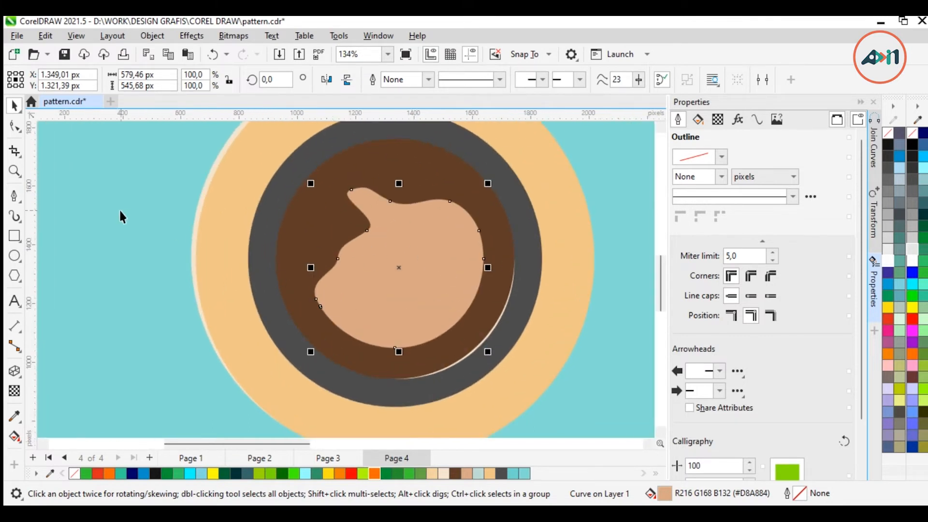
pyautogui.click(126, 216)
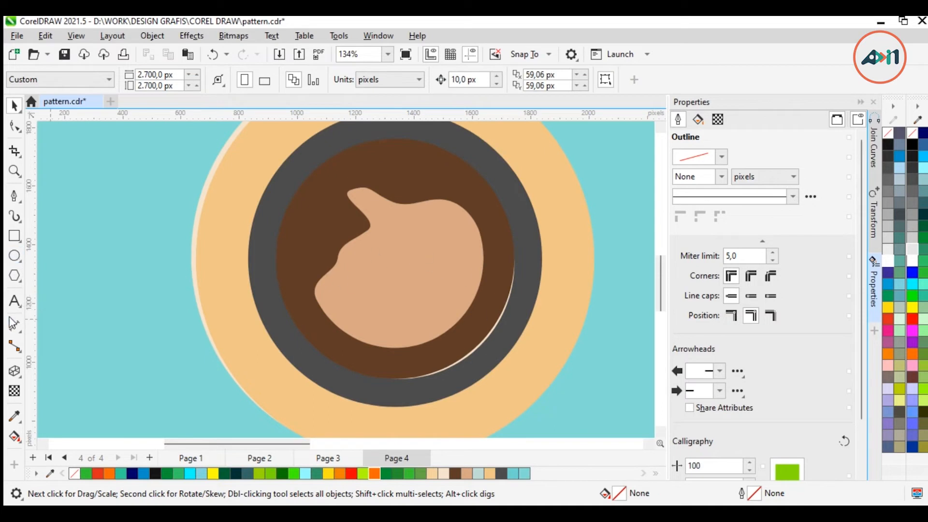
# Step: Set tan #D8A884 as the default graphic fill and draw an outline-free bubble about 92 px wide in the brown circle's upper left
pyautogui.click(14, 256)
pyautogui.scroll(-3, 377, 266)
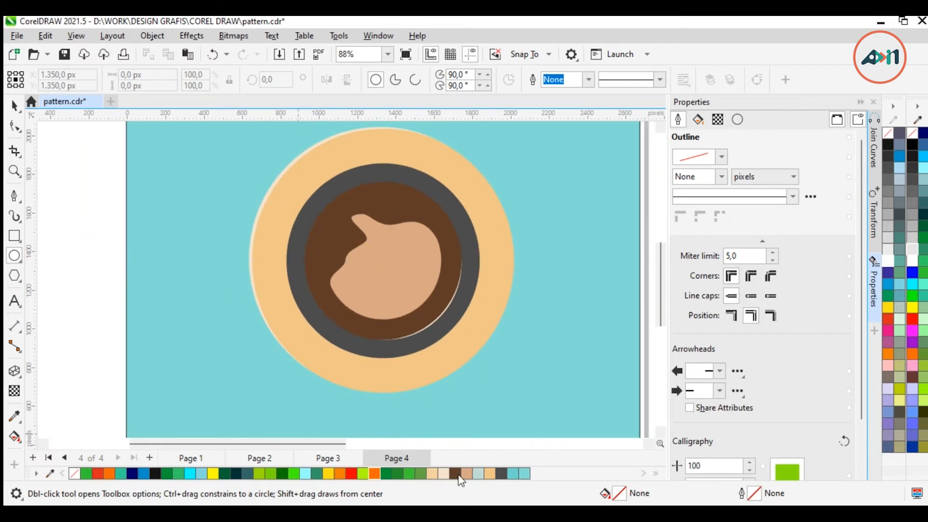
pyautogui.click(445, 475)
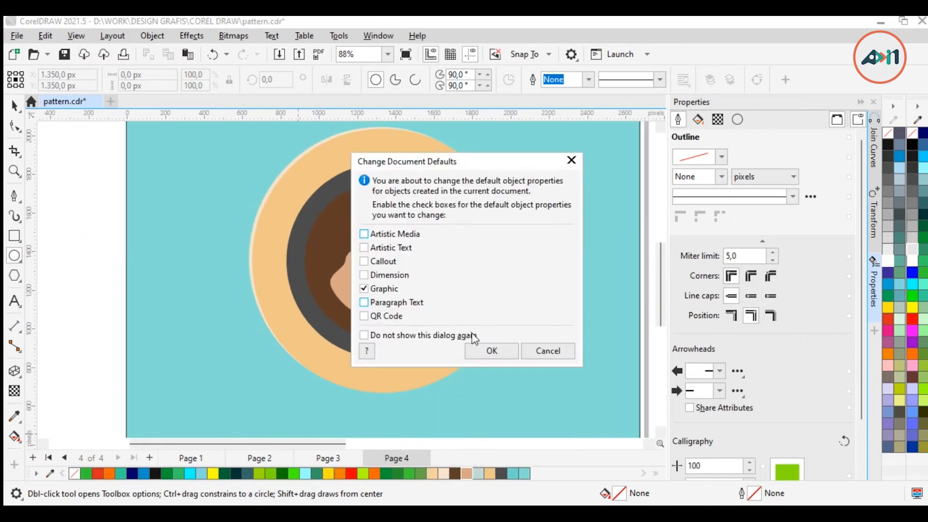
pyautogui.click(485, 348)
pyautogui.moveTo(319, 219); pyautogui.dragTo(360, 281)
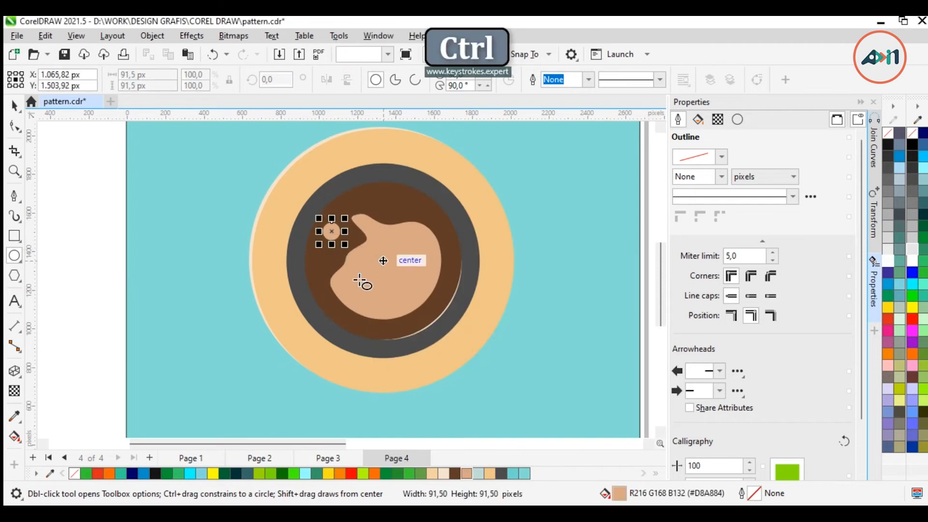
pyautogui.rightClick(75, 474)
# Step: Scatter small tan bubbles of varied sizes over the brown area above and to the left of the wavy tan shape
pyautogui.scroll(2, 365, 204)
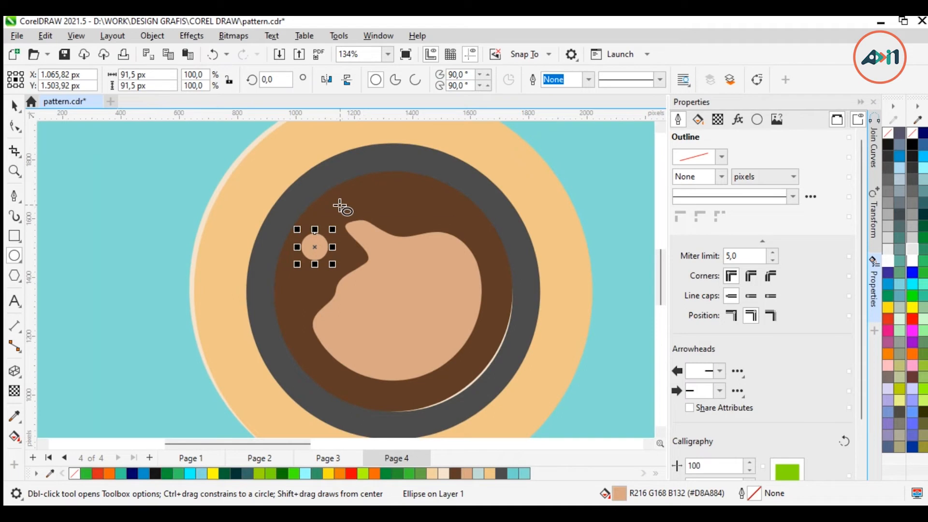
pyautogui.moveTo(330, 202); pyautogui.dragTo(338, 220)
pyautogui.moveTo(368, 191); pyautogui.dragTo(377, 207)
pyautogui.moveTo(397, 199); pyautogui.dragTo(406, 215)
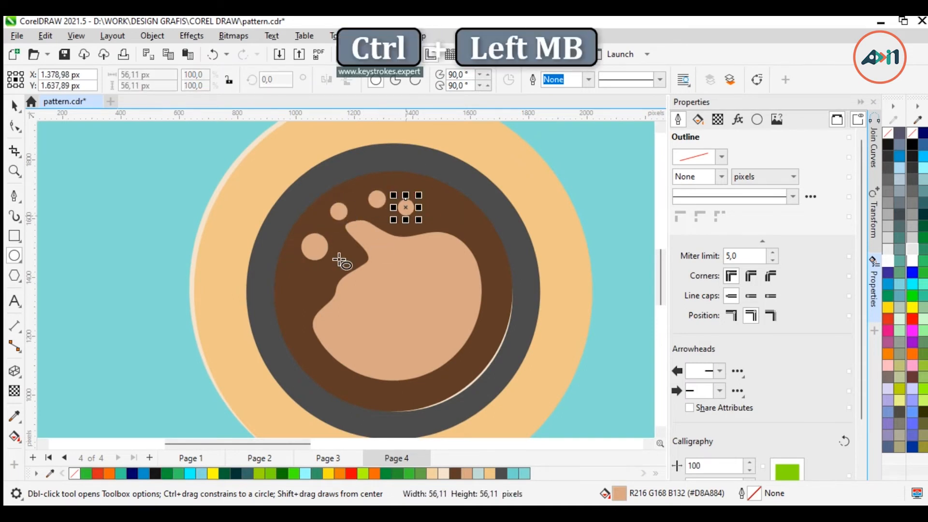
pyautogui.moveTo(340, 247)
pyautogui.mouseDown()
pyautogui.moveTo(348, 255)
pyautogui.moveTo(304, 298)
pyautogui.mouseUp()
pyautogui.moveTo(288, 261); pyautogui.dragTo(295, 270)
pyautogui.moveTo(312, 219); pyautogui.dragTo(320, 226)
pyautogui.moveTo(349, 192)
pyautogui.mouseDown()
pyautogui.moveTo(429, 198)
pyautogui.moveTo(399, 221)
pyautogui.moveTo(431, 221)
pyautogui.moveTo(410, 196)
pyautogui.moveTo(418, 188)
pyautogui.mouseUp()
pyautogui.moveTo(411, 224)
pyautogui.mouseDown()
pyautogui.moveTo(414, 231)
pyautogui.moveTo(439, 212)
pyautogui.moveTo(421, 210)
pyautogui.mouseUp()
pyautogui.moveTo(357, 206)
pyautogui.mouseDown()
pyautogui.moveTo(344, 247)
pyautogui.moveTo(336, 239)
pyautogui.moveTo(343, 264)
pyautogui.moveTo(305, 332)
pyautogui.mouseUp()
pyautogui.moveTo(312, 300); pyautogui.dragTo(318, 306)
pyautogui.moveTo(328, 274)
pyautogui.mouseDown()
pyautogui.moveTo(338, 283)
pyautogui.moveTo(359, 260)
pyautogui.mouseUp()
pyautogui.moveTo(289, 247)
pyautogui.mouseDown()
pyautogui.moveTo(296, 253)
pyautogui.moveTo(305, 238)
pyautogui.mouseUp()
pyautogui.moveTo(322, 208)
pyautogui.mouseDown()
pyautogui.moveTo(371, 188)
pyautogui.moveTo(396, 198)
pyautogui.moveTo(370, 215)
pyautogui.moveTo(375, 220)
pyautogui.mouseUp()
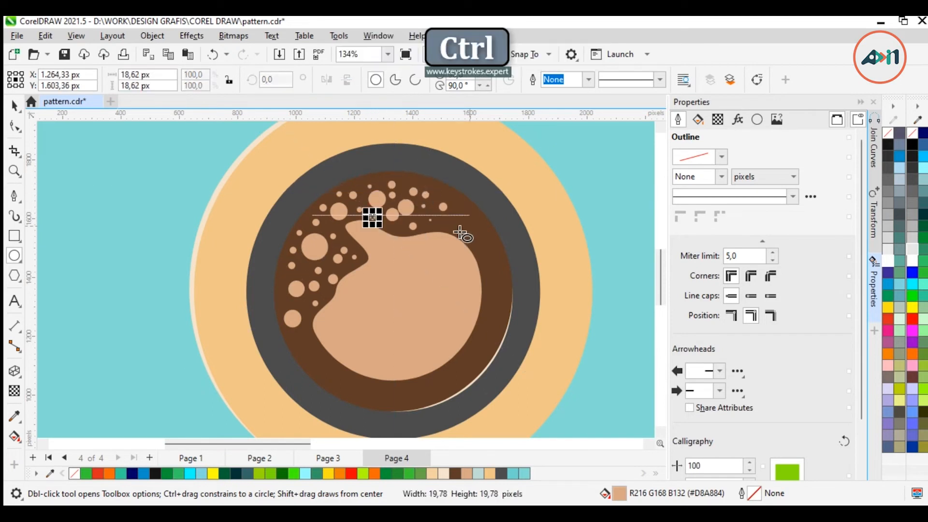
pyautogui.moveTo(452, 199); pyautogui.dragTo(459, 205)
pyautogui.moveTo(438, 219); pyautogui.dragTo(485, 241)
pyautogui.moveTo(430, 182); pyautogui.dragTo(469, 214)
pyautogui.click(15, 106)
pyautogui.click(167, 238)
# Step: Examine the overall look of the circle motif with its bubbles on the page
pyautogui.scroll(-2, 370, 266)
pyautogui.scroll(2, 404, 266)
pyautogui.scroll(-1, 404, 266)
pyautogui.scroll(-1, 404, 271)
pyautogui.scroll(1, 384, 266)
pyautogui.scroll(-2, 385, 267)
pyautogui.scroll(-1, 387, 268)
pyautogui.scroll(2, 396, 271)
pyautogui.scroll(-1, 369, 271)
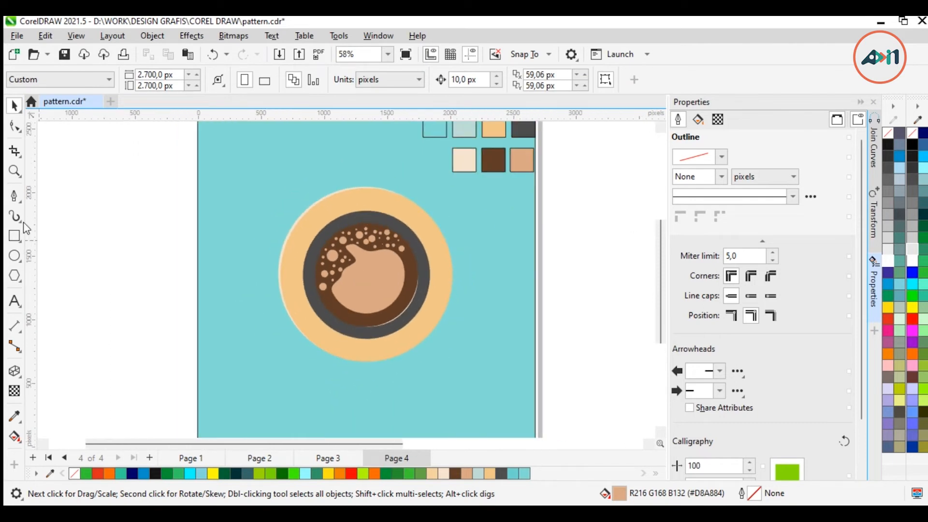
# Step: Draw a rectangle about 179 by 107 px against the dark grey ring's right edge and fill it with dark grey #4D4D4D
pyautogui.click(15, 236)
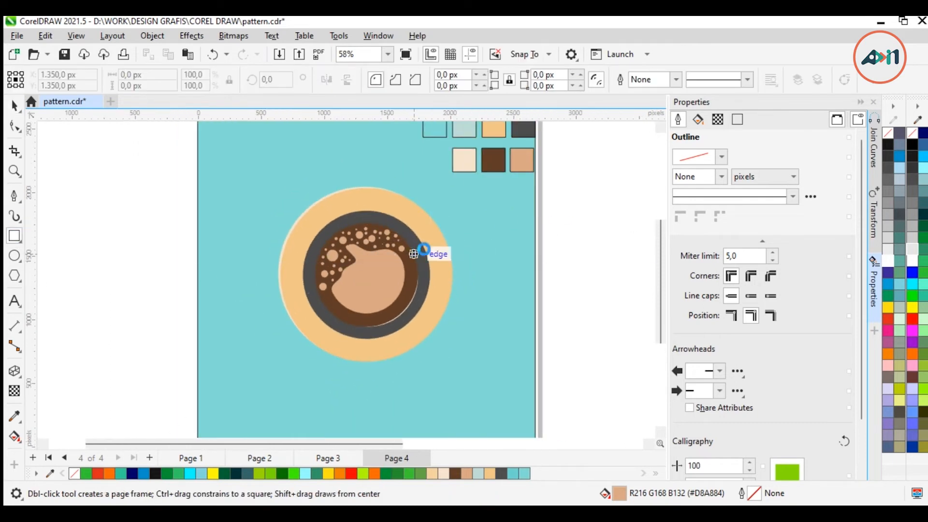
pyautogui.scroll(3, 413, 254)
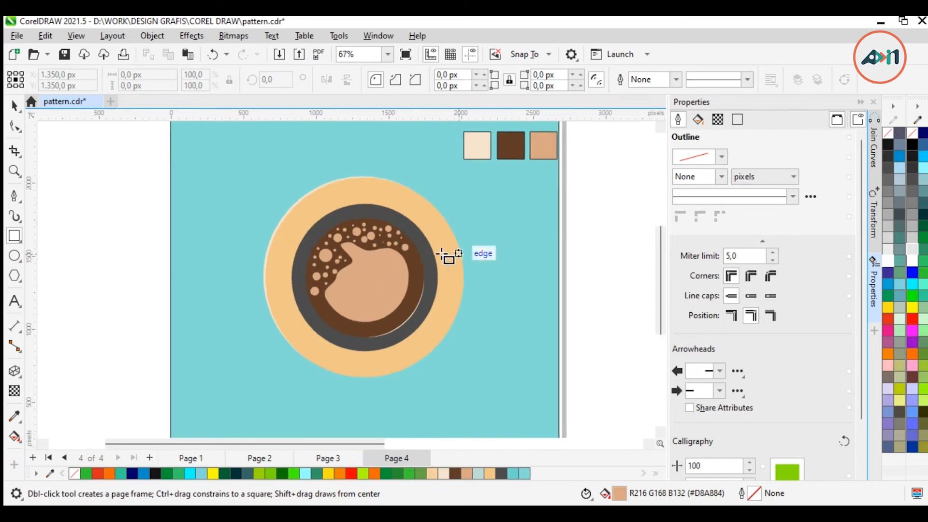
pyautogui.moveTo(445, 295); pyautogui.dragTo(487, 318)
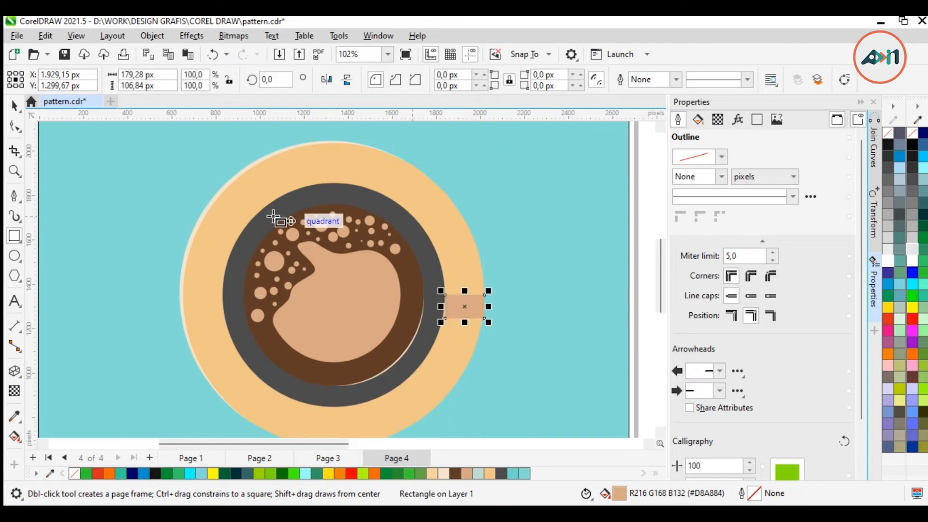
pyautogui.click(502, 473)
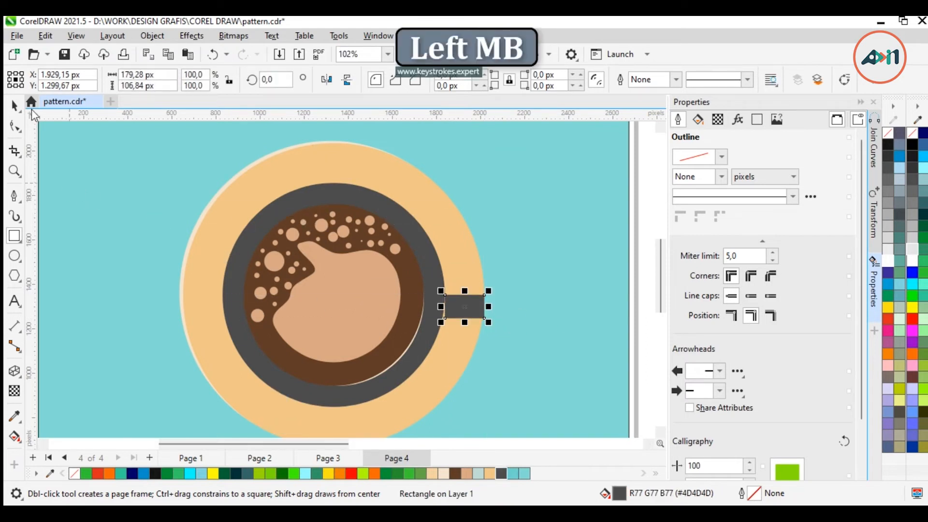
# Step: Round all corners of the dark grey rectangle to a radius of about 32 px with the Shape tool
pyautogui.click(14, 105)
pyautogui.click(15, 127)
pyautogui.scroll(4, 463, 314)
pyautogui.moveTo(418, 253); pyautogui.dragTo(435, 271)
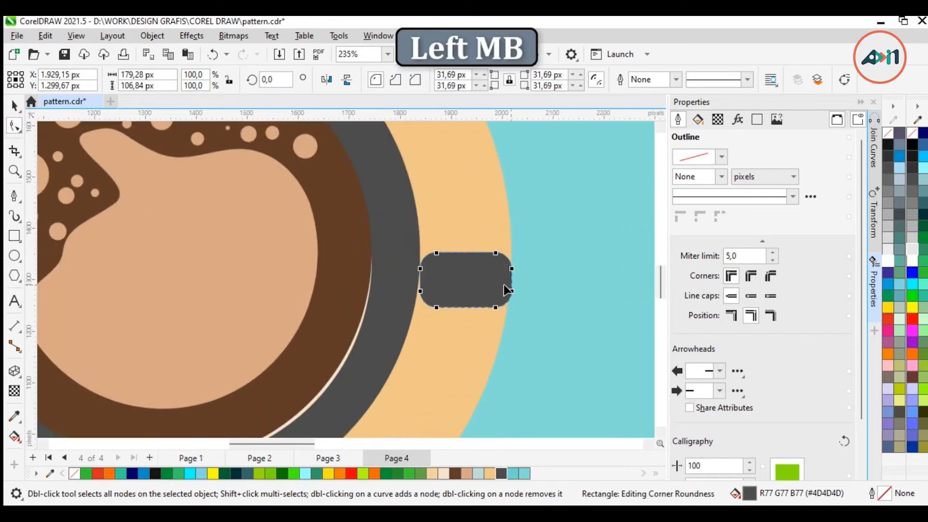
pyautogui.scroll(-3, 261, 223)
# Step: Move the rounded rectangle onto the dark grey ring's upper-right edge, centred at about X 1,750 and Y 1,763 px
pyautogui.click(13, 105)
pyautogui.moveTo(368, 253); pyautogui.dragTo(329, 138)
pyautogui.scroll(-2, 329, 145)
pyautogui.scroll(3, 225, 234)
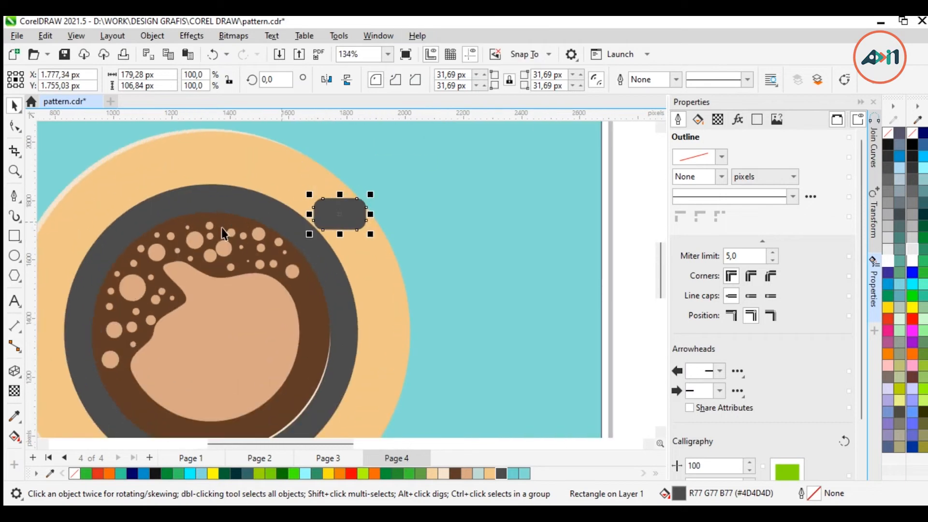
pyautogui.scroll(-2, 466, 228)
pyautogui.scroll(3, 370, 213)
pyautogui.moveTo(369, 214); pyautogui.dragTo(371, 214)
pyautogui.moveTo(369, 211); pyautogui.dragTo(352, 228)
# Step: Rotate the rounded rectangle about 51° so it points outward from the ring like a cup handle, and deselect it
pyautogui.scroll(4, 352, 228)
pyautogui.click(398, 206)
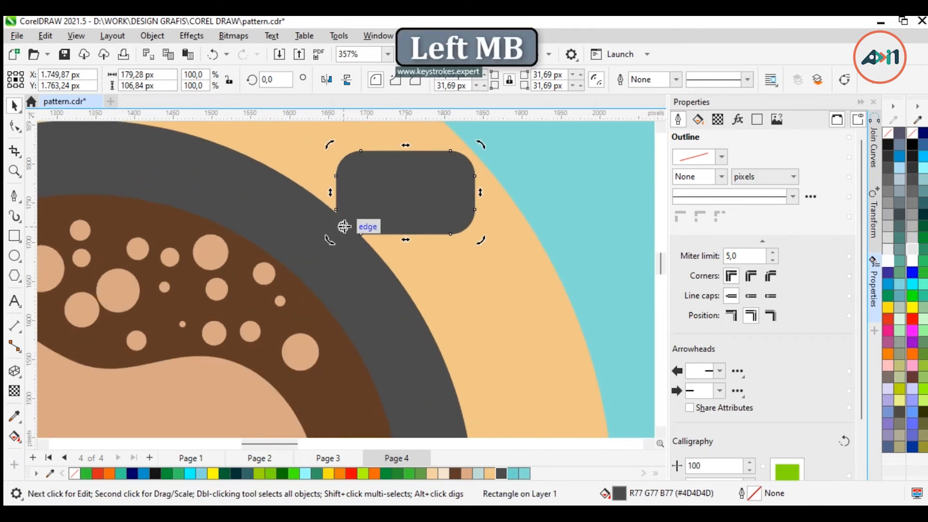
pyautogui.moveTo(480, 145); pyautogui.dragTo(362, 129)
pyautogui.scroll(-2, 375, 295)
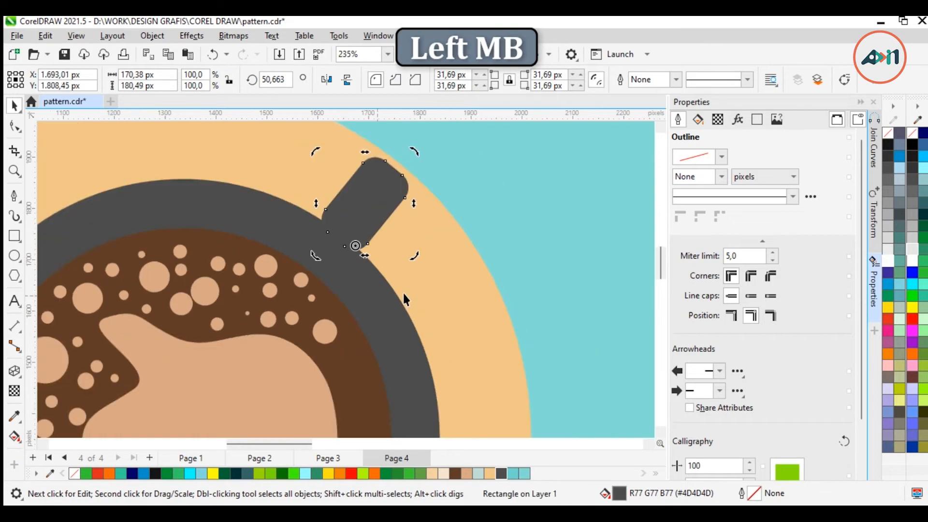
pyautogui.moveTo(413, 150); pyautogui.dragTo(411, 150)
pyautogui.click(505, 193)
pyautogui.scroll(-4, 461, 223)
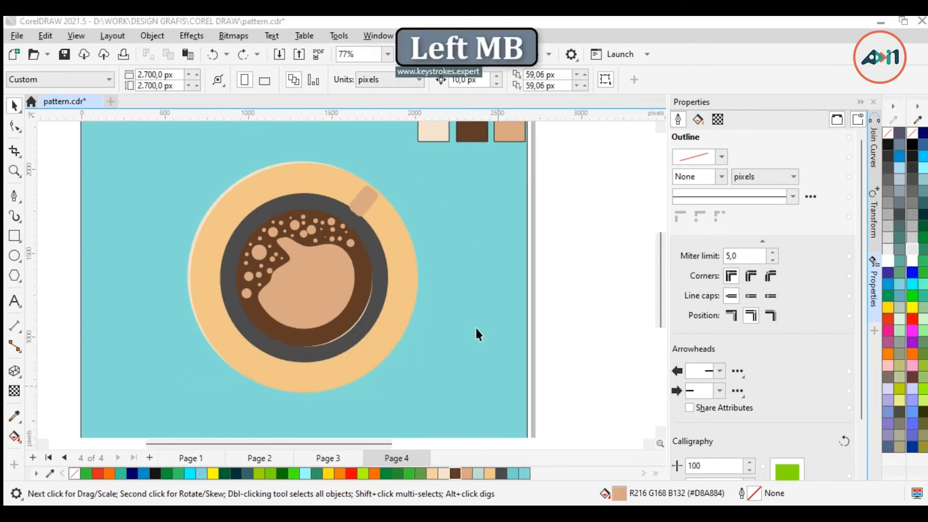
# Step: Recolour the wavy shape and all bubbles brown #603D27 and the circle behind them tan #D8A884
pyautogui.click(426, 301)
pyautogui.click(158, 186)
pyautogui.moveTo(158, 187); pyautogui.dragTo(367, 333)
pyautogui.click(457, 474)
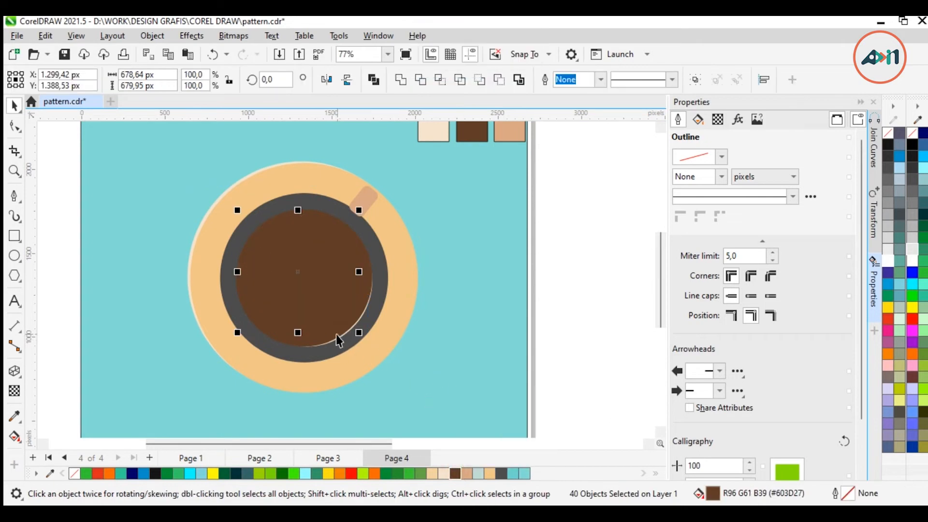
pyautogui.click(339, 334)
pyautogui.click(469, 475)
pyautogui.click(498, 294)
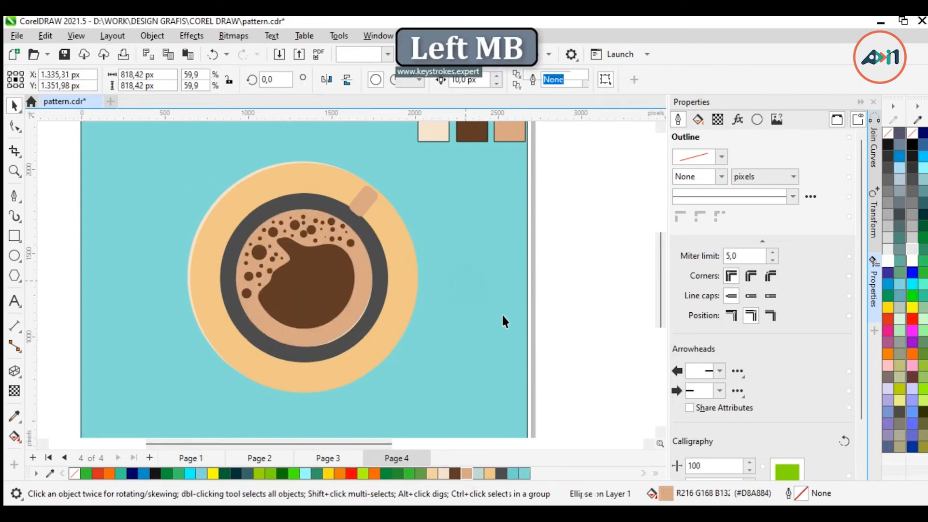
# Step: Delete the lowest bubble on the left and the large rightmost bubble near the ring
pyautogui.scroll(2, 305, 270)
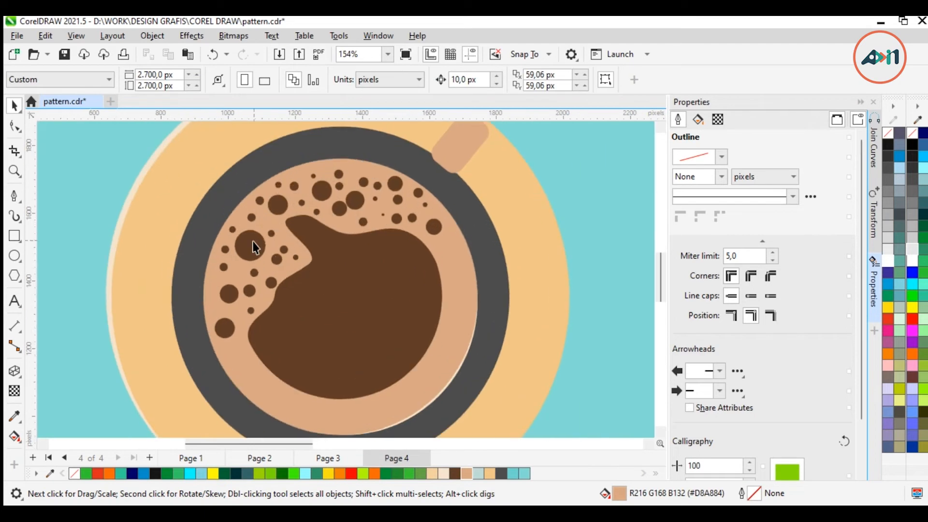
pyautogui.moveTo(225, 331); pyautogui.dragTo(257, 321)
pyautogui.scroll(-1, 262, 303)
pyautogui.press('Escape')
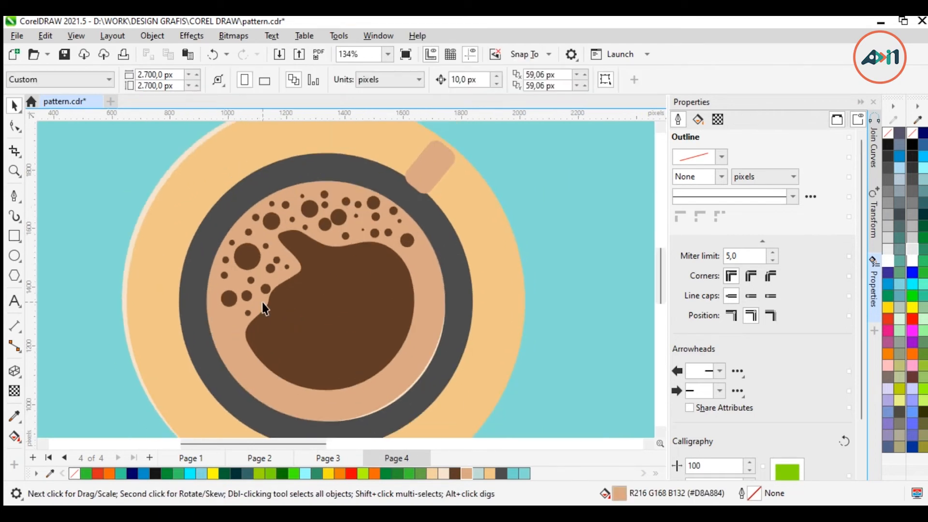
pyautogui.click(409, 246)
pyautogui.press('Delete')
# Step: Move the small bubble near the ring's upper right slightly left, and duplicate the bubble about 14 px wide a little to its right
pyautogui.scroll(2, 382, 245)
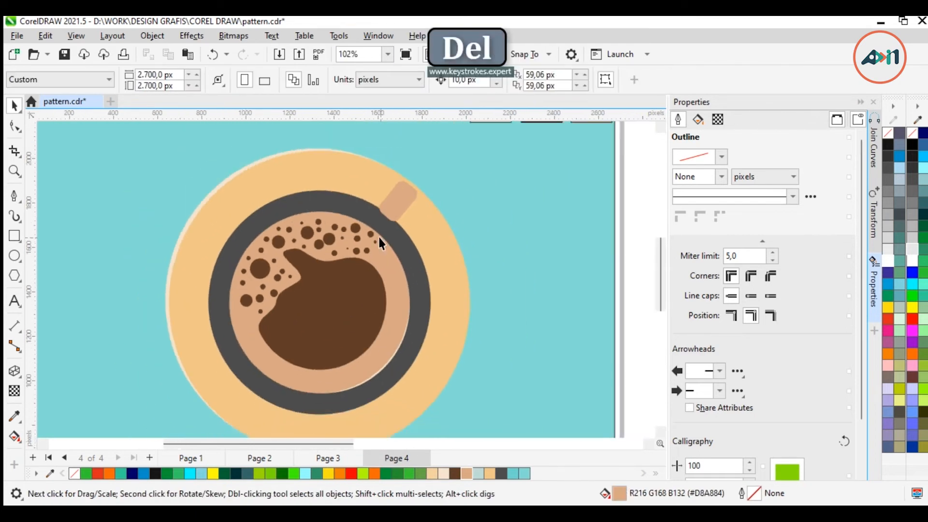
pyautogui.moveTo(373, 246); pyautogui.dragTo(355, 245)
pyautogui.click(382, 240)
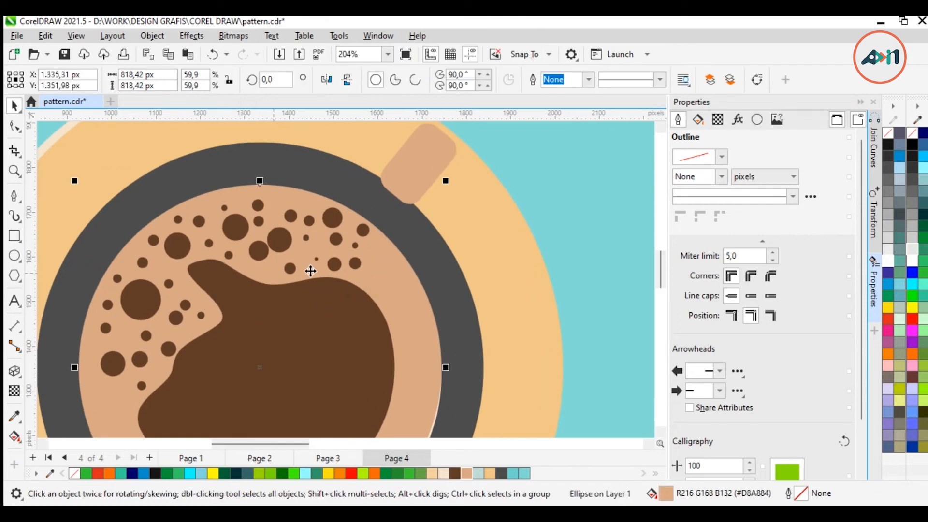
pyautogui.moveTo(306, 240); pyautogui.dragTo(319, 245)
pyautogui.rightClick(319, 245)
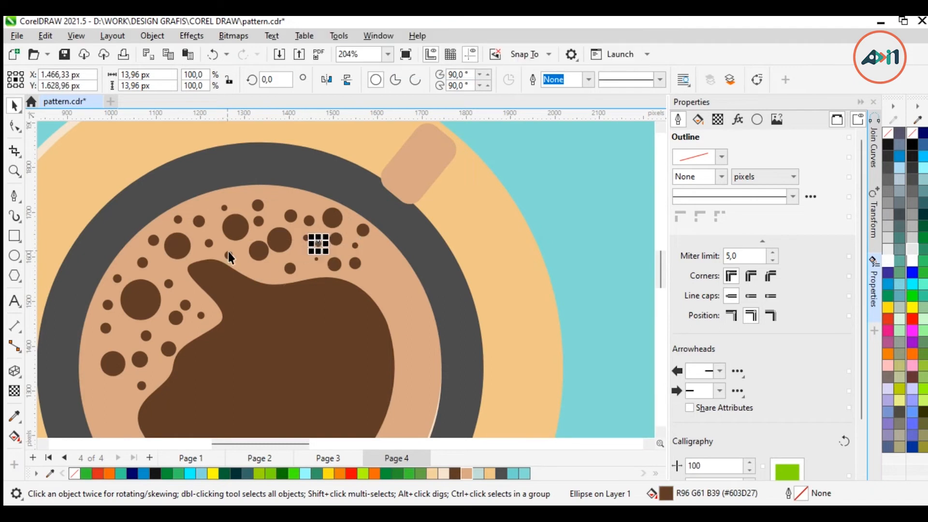
# Step: Scatter duplicates of the small brown bubbles in the gaps between the bubbles on the upper-left side of the coffee
pyautogui.moveTo(202, 317); pyautogui.dragTo(210, 234)
pyautogui.rightClick(127, 327)
pyautogui.scroll(1, 159, 315)
pyautogui.rightClick(146, 263)
pyautogui.rightClick(210, 234)
pyautogui.click(182, 257)
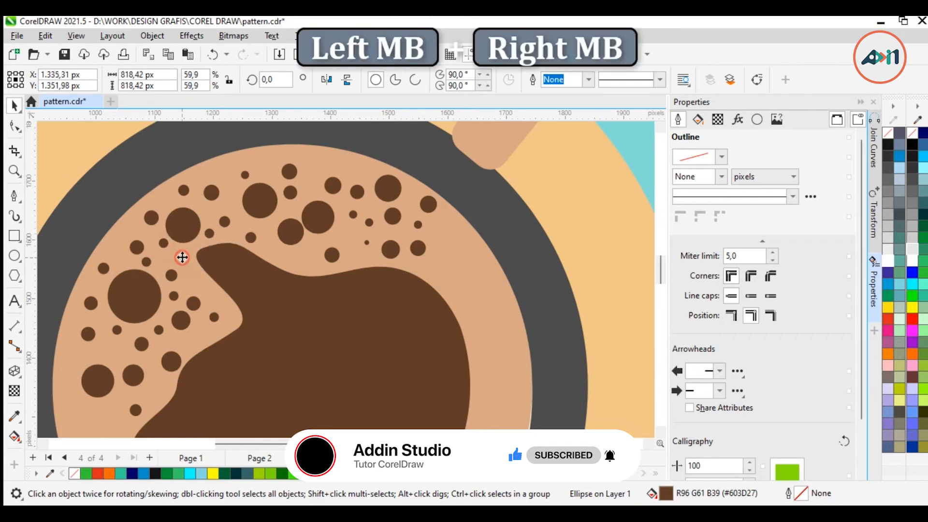
pyautogui.scroll(-2, 283, 265)
pyautogui.scroll(2, 255, 294)
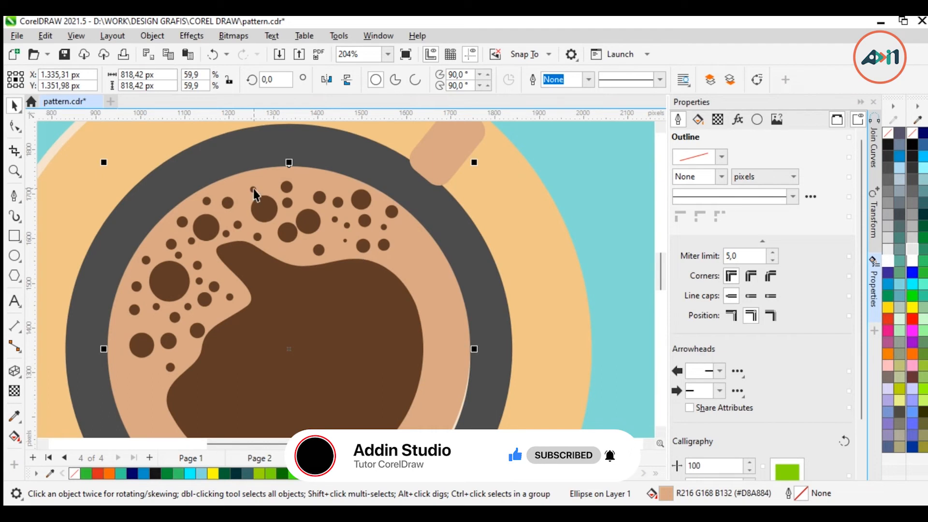
pyautogui.moveTo(255, 195); pyautogui.dragTo(244, 210)
# Step: Recolour the cup handle dark grey #4D4D4D to match the ring, and deselect it
pyautogui.click(227, 158)
pyautogui.scroll(-3, 327, 212)
pyautogui.scroll(2, 300, 254)
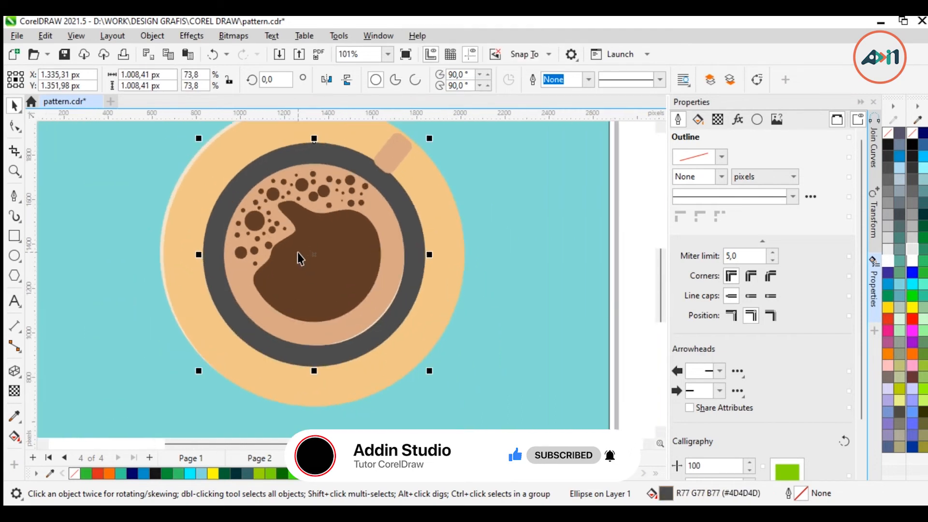
pyautogui.scroll(1, 364, 190)
pyautogui.click(370, 182)
pyautogui.click(506, 475)
pyautogui.click(514, 251)
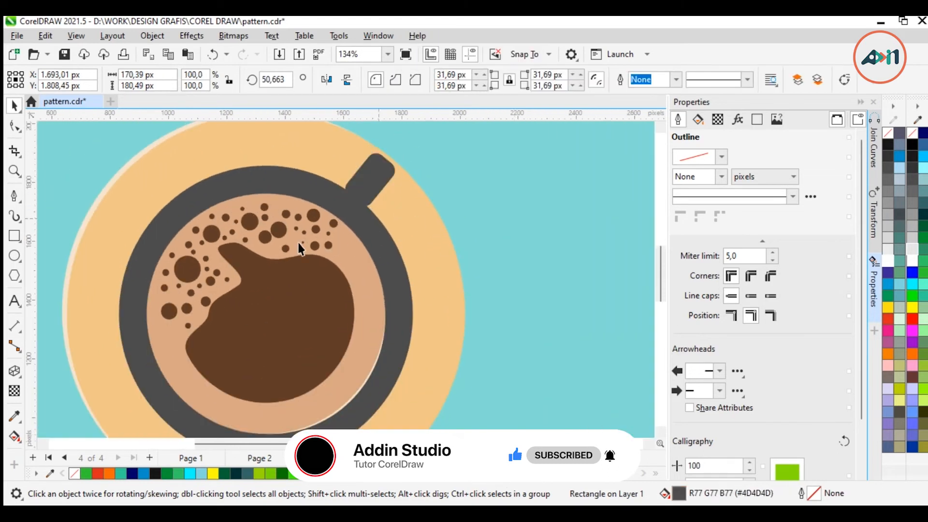
# Step: Try placing a copy of the tan coffee circle behind the bubbles and wavy shape in the stacking order, and delete it
pyautogui.scroll(-3, 377, 220)
pyautogui.scroll(-1, 377, 178)
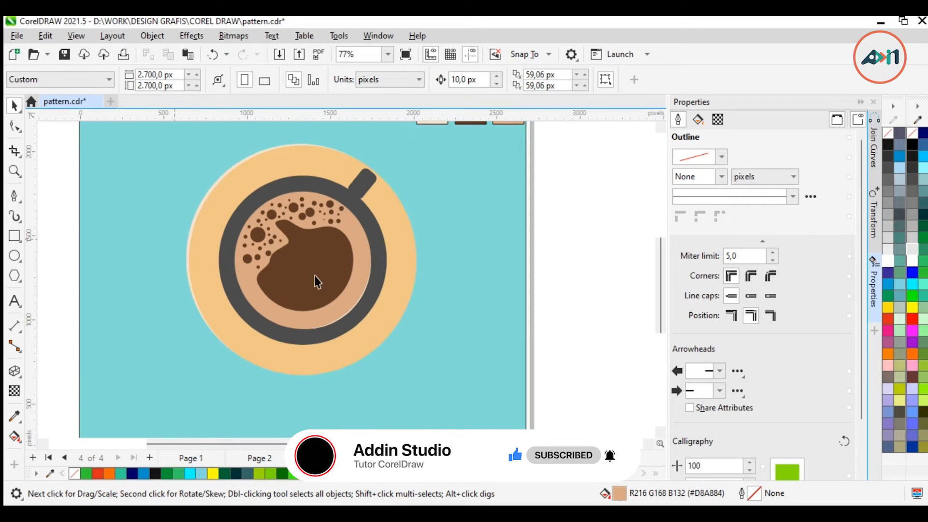
pyautogui.scroll(2, 384, 283)
pyautogui.scroll(-1, 148, 280)
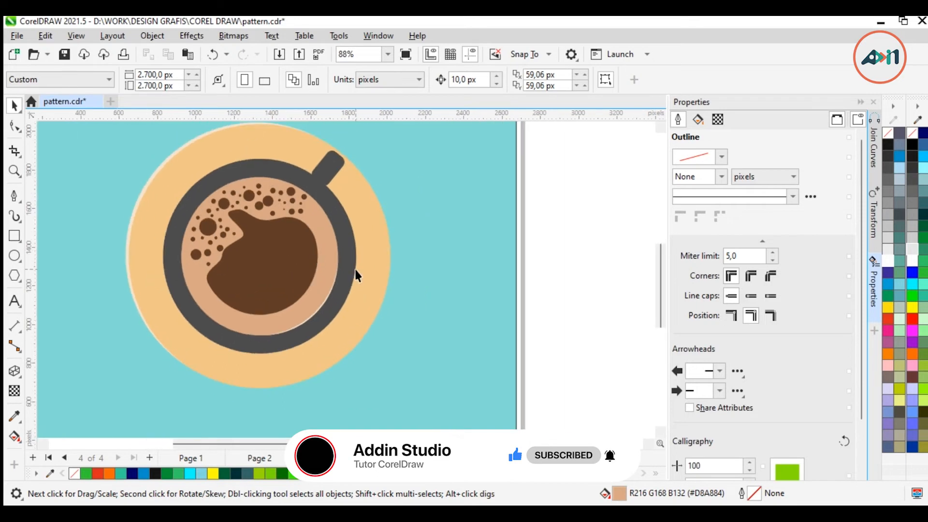
pyautogui.scroll(2, 352, 295)
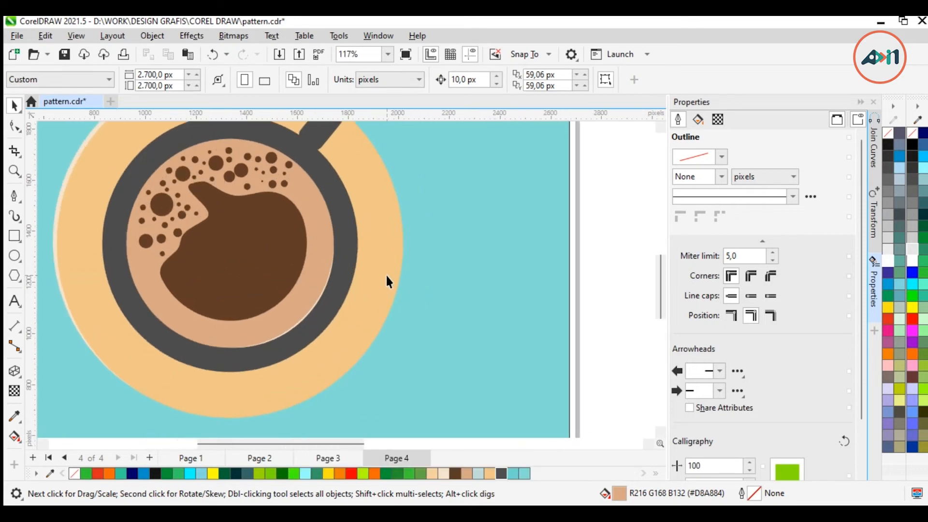
pyautogui.click(322, 247)
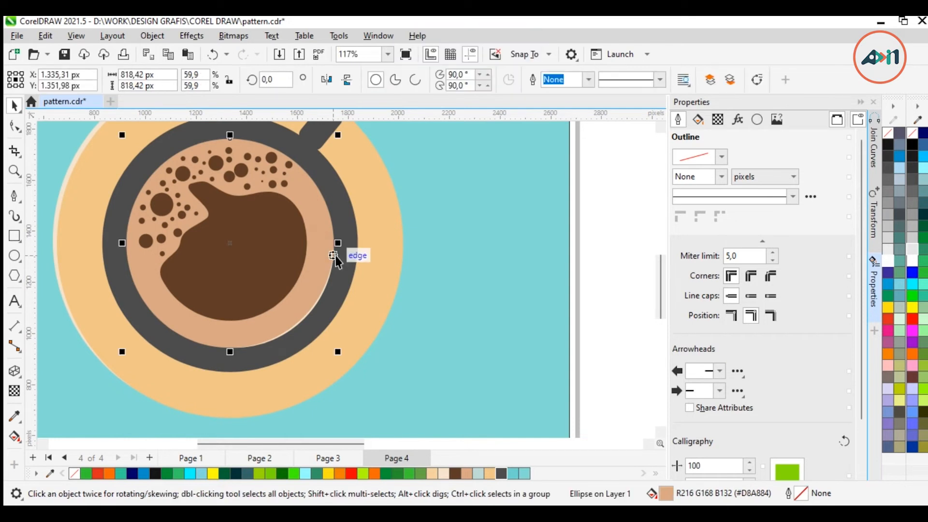
pyautogui.hotkey('ctrl', 'pageup')
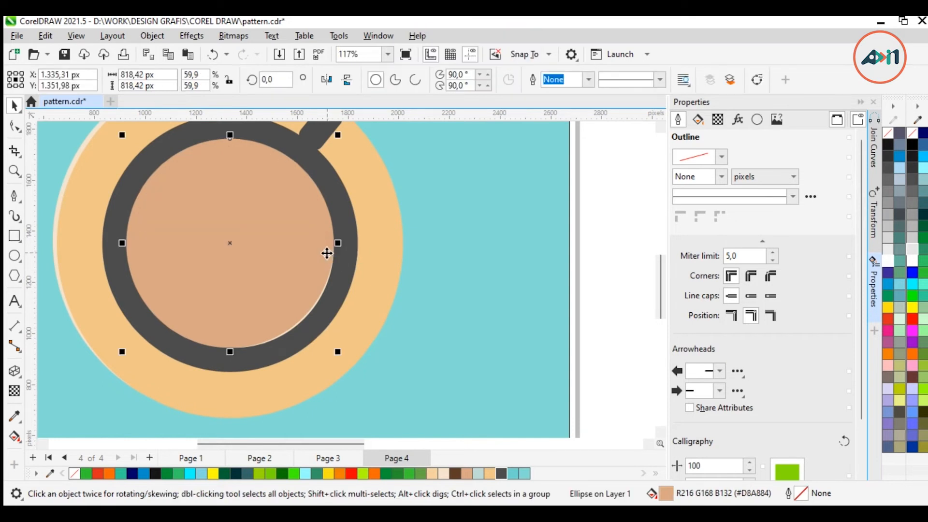
pyautogui.hotkey('ctrl', 'pagedown')
pyautogui.hotkey('ctrl', 'pagedown')
pyautogui.hotkey('ctrl', 'pagedown')
pyautogui.hotkey('ctrl', 'pagedown')
pyautogui.hotkey('ctrl', 'pagedown')
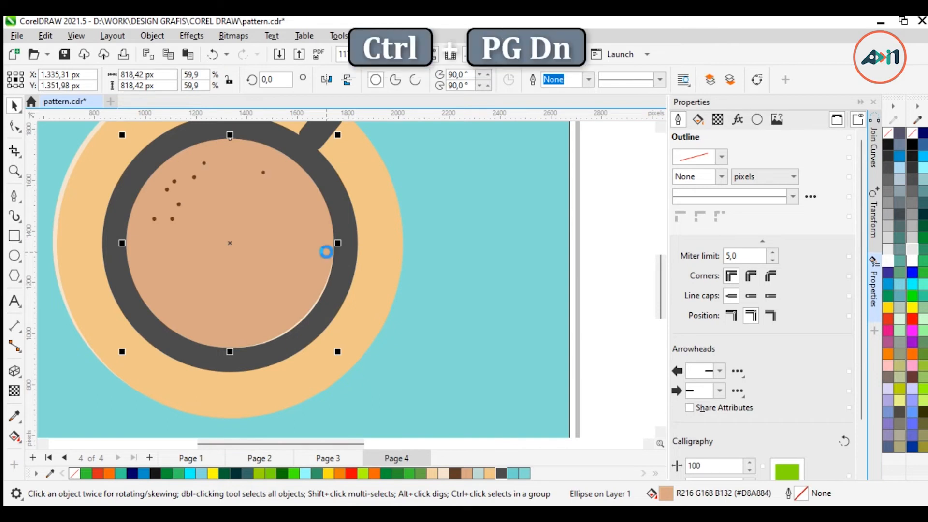
pyautogui.hotkey('ctrl', 'pagedown')
pyautogui.hotkey('ctrl', 'pagedown')
pyautogui.hotkey('ctrl', 'pagedown')
pyautogui.hotkey('ctrl', 'pagedown')
pyautogui.hotkey('ctrl', 'pagedown')
pyautogui.hotkey('ctrl', 'pagedown')
pyautogui.hotkey('ctrl', 'pagedown')
pyautogui.hotkey('ctrl', 'pagedown')
pyautogui.hotkey('ctrl', 'pagedown')
pyautogui.hotkey('ctrl', 'pagedown')
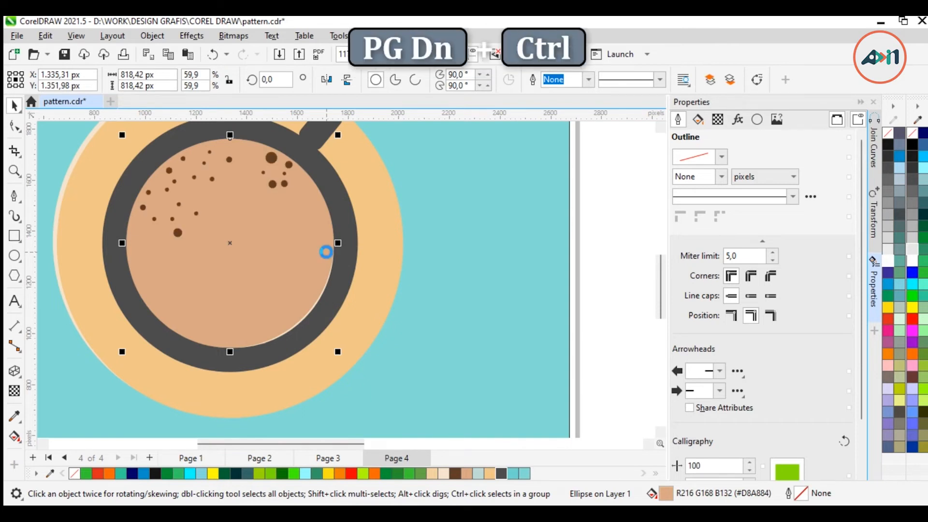
pyautogui.hotkey('ctrl', 'pagedown')
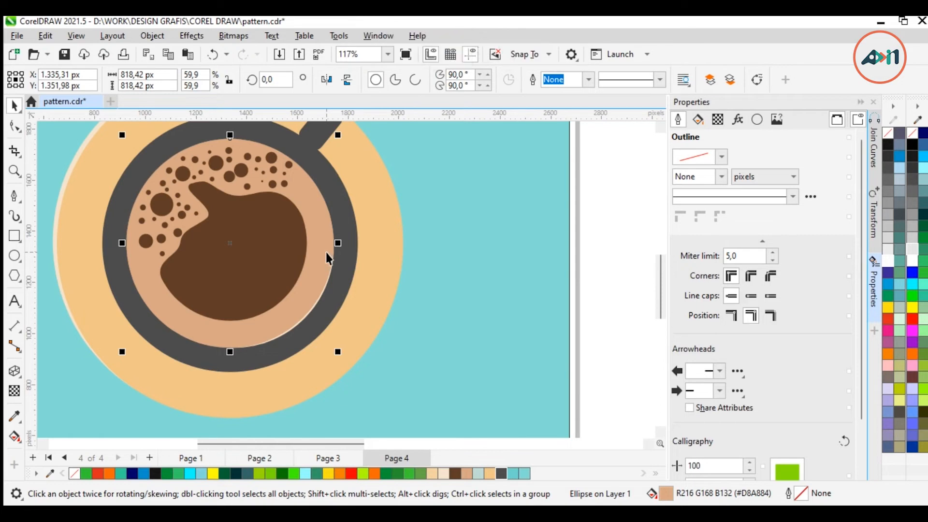
pyautogui.hotkey('ctrl', 'pageup')
pyautogui.hotkey('ctrl', 'pageup')
pyautogui.hotkey('ctrl', 'pagedown')
pyautogui.press('Delete')
# Step: Paste a copy of the tan coffee circle in place and add a brown #603D27 duplicate offset toward the lower right
pyautogui.keyDown('ctrl'); pyautogui.click(345, 294); pyautogui.keyUp('ctrl')
pyautogui.hotkey('ctrl', 'v')
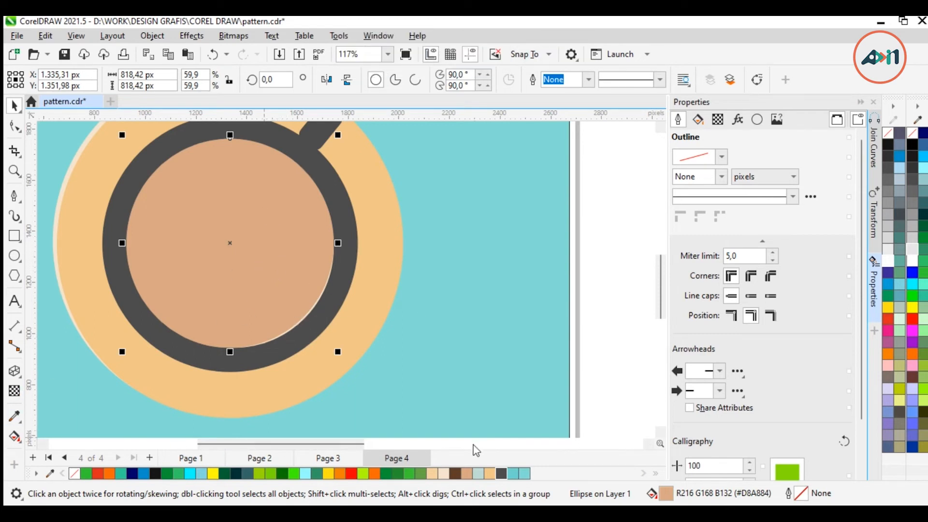
pyautogui.click(455, 474)
pyautogui.moveTo(228, 189); pyautogui.dragTo(257, 221)
# Step: Trim the copied tan circle with the offset circle to leave an upper-left crescent, and fill it brown #603D27
pyautogui.keyDown('shift'); pyautogui.click(181, 169); pyautogui.keyUp('shift')
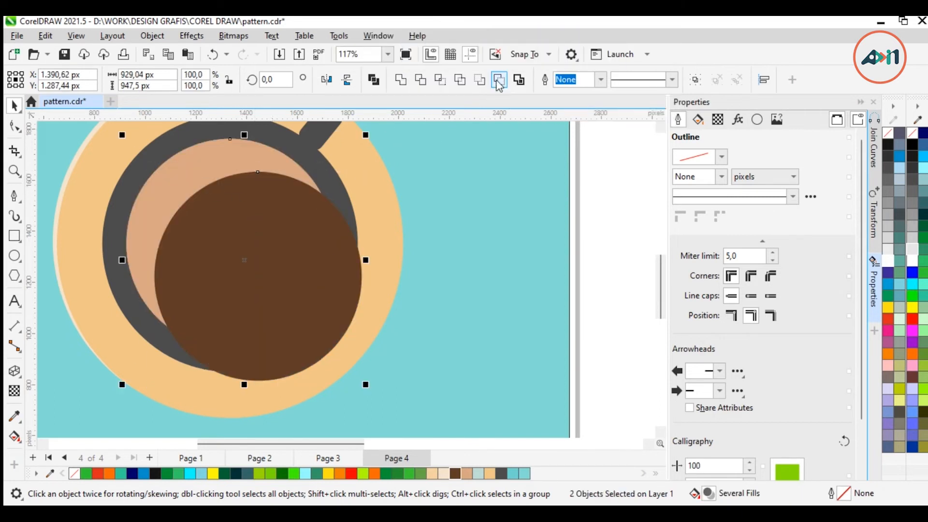
pyautogui.click(482, 85)
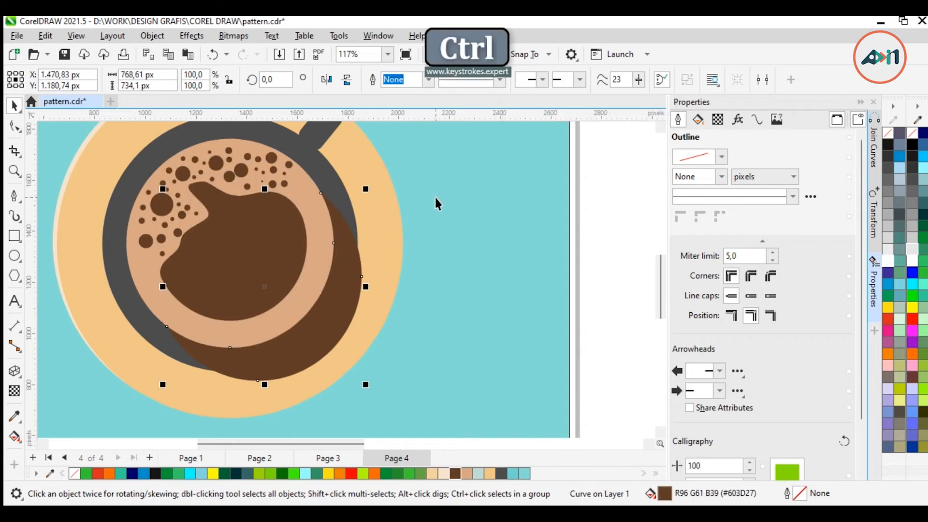
pyautogui.hotkey('ctrl', 'z')
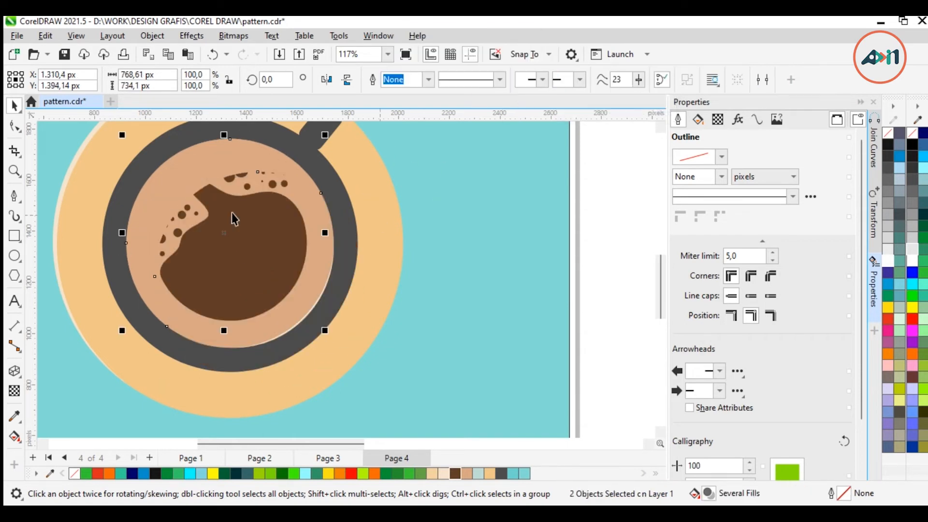
pyautogui.click(454, 474)
# Step: Apply a uniform transparency of 72 to the brown crescent as a shadow inside the cup, and deselect it
pyautogui.click(14, 391)
pyautogui.click(193, 341)
pyautogui.moveTo(193, 341); pyautogui.dragTo(216, 348)
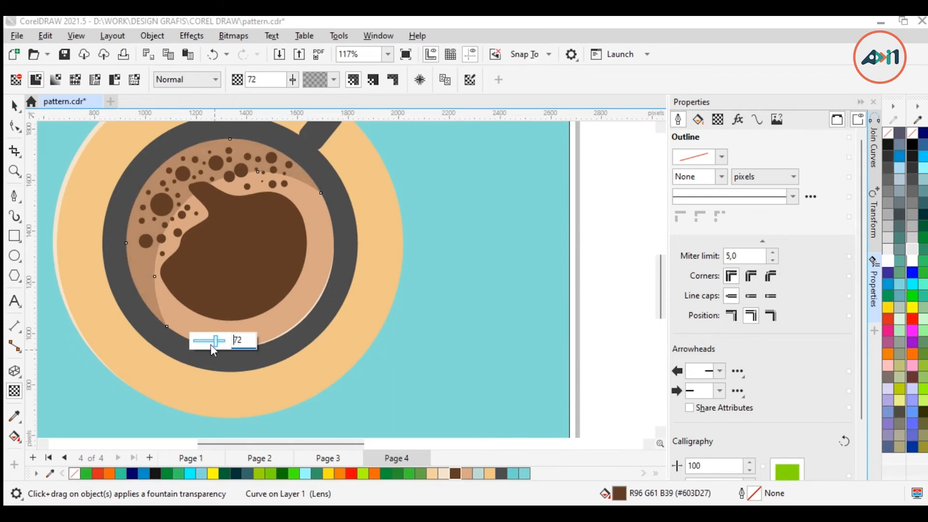
pyautogui.scroll(-2, 303, 427)
pyautogui.click(14, 105)
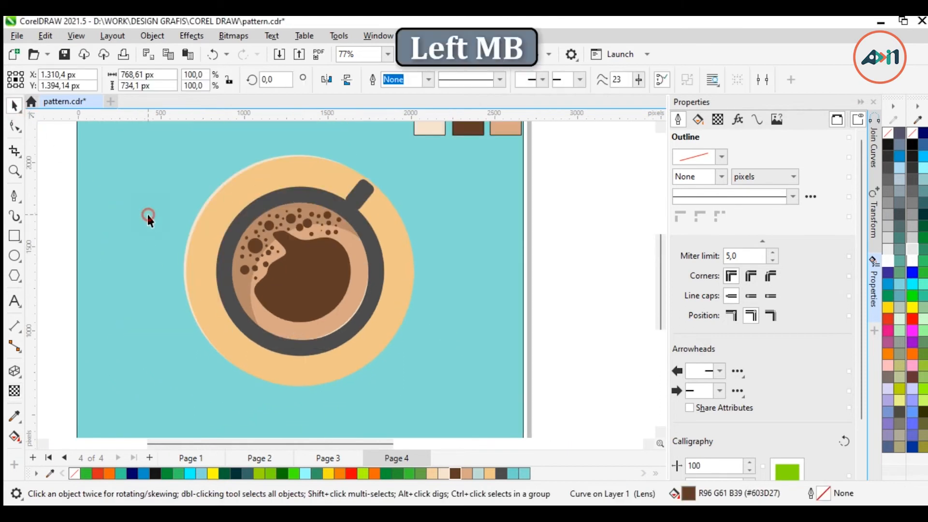
pyautogui.click(202, 343)
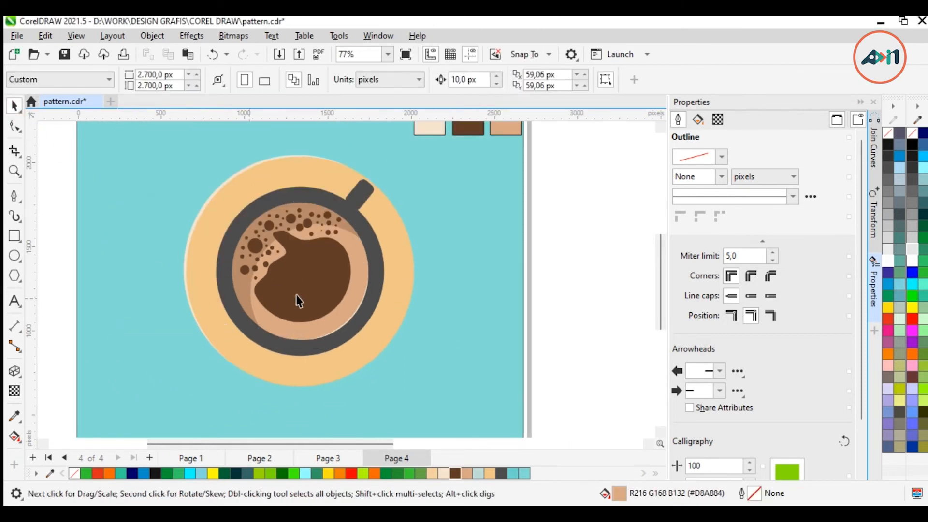
pyautogui.scroll(2, 306, 268)
pyautogui.scroll(-2, 274, 275)
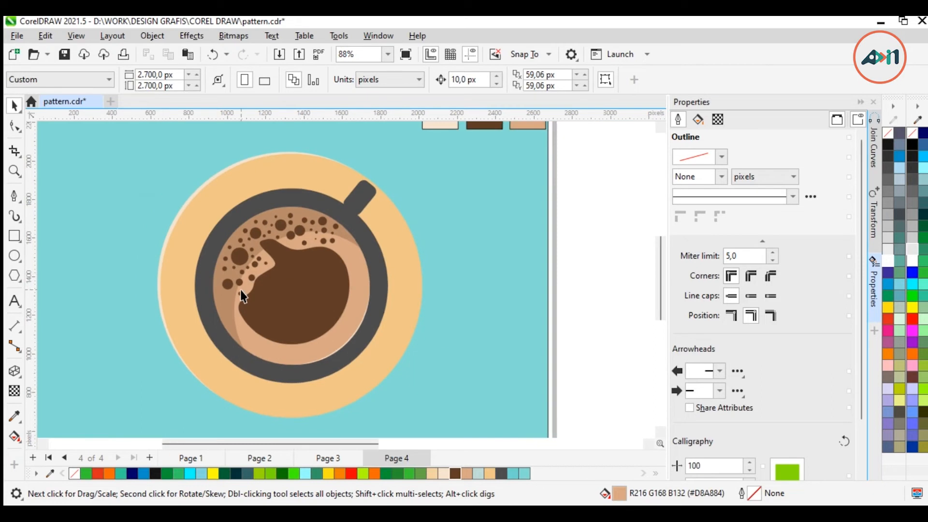
pyautogui.click(447, 259)
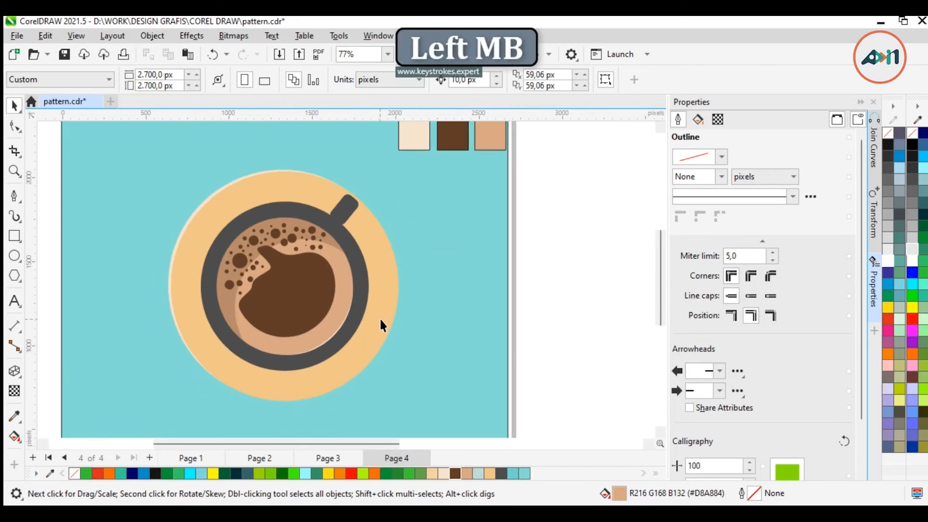
pyautogui.scroll(1, 358, 300)
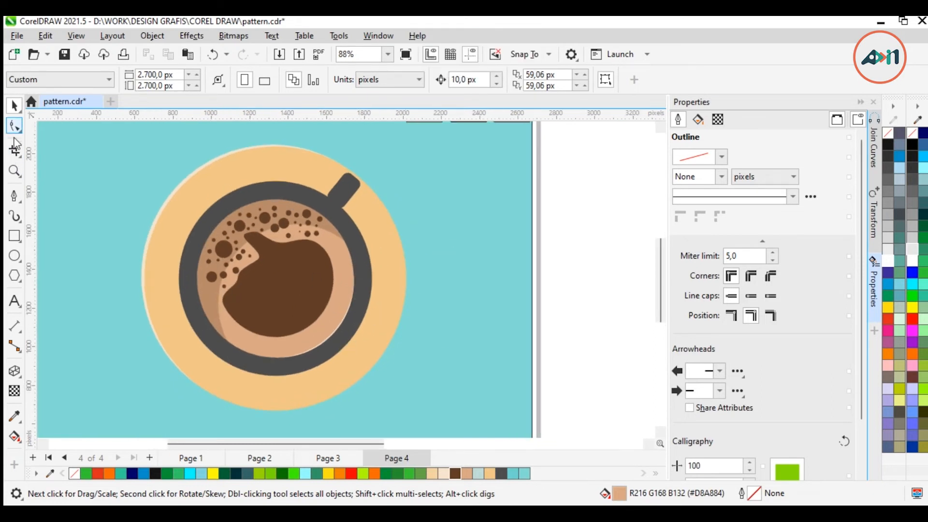
pyautogui.click(18, 196)
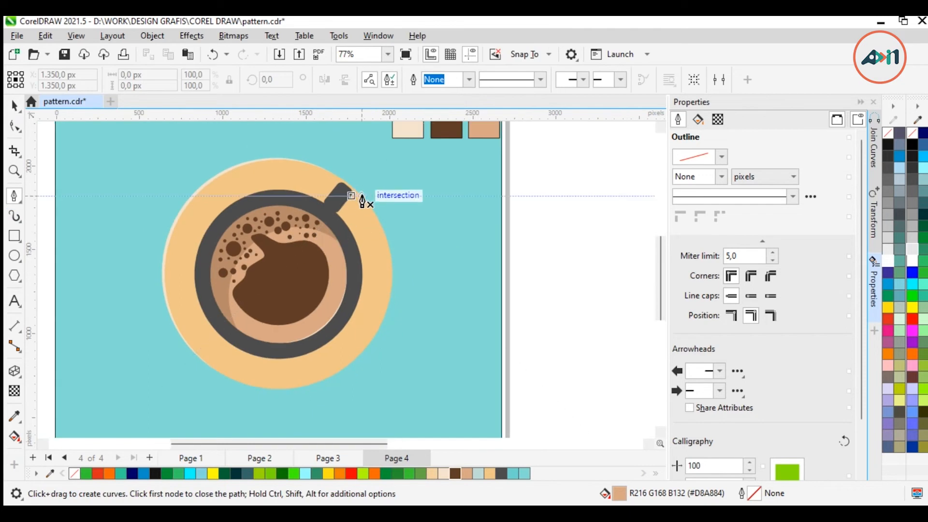
pyautogui.scroll(3, 389, 237)
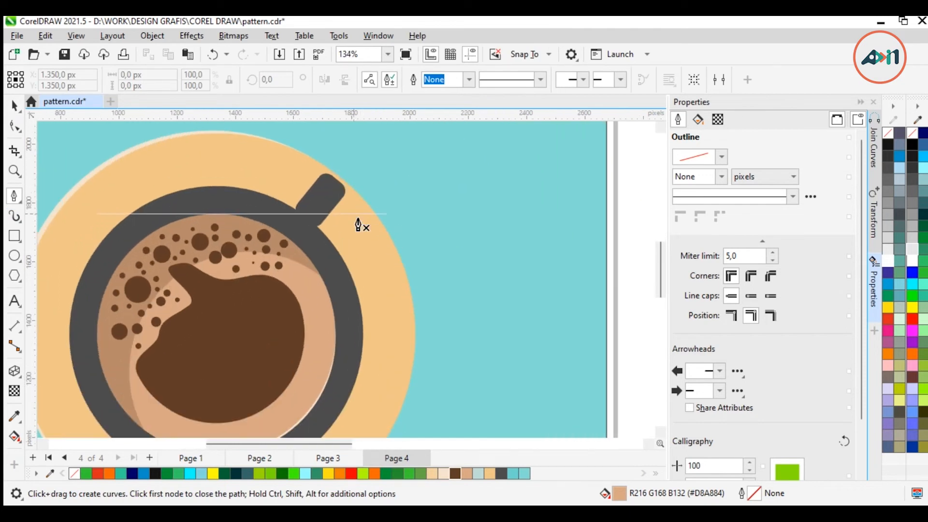
# Step: Enlarge the dark grey cup handle to about 182 × 193 px, and deselect it
pyautogui.click(15, 104)
pyautogui.click(321, 201)
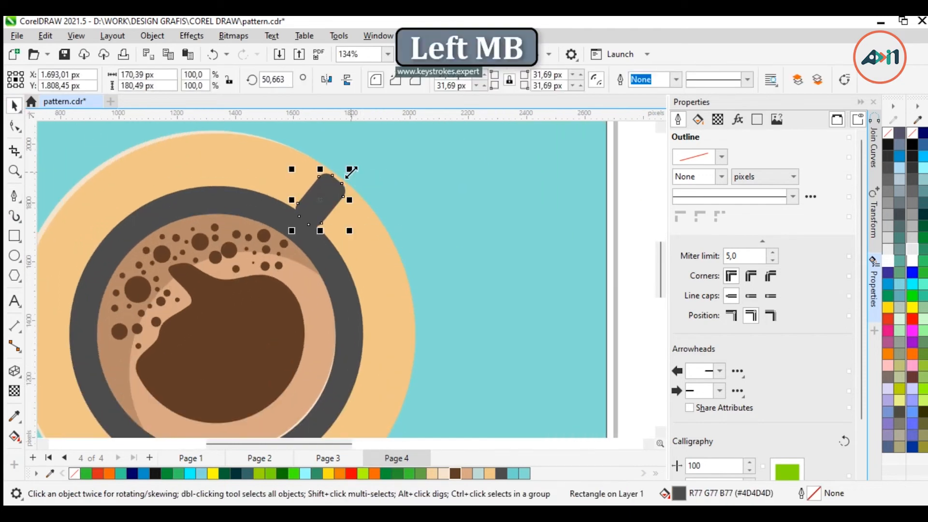
pyautogui.scroll(3, 350, 174)
pyautogui.moveTo(344, 176)
pyautogui.mouseDown()
pyautogui.moveTo(366, 152)
pyautogui.moveTo(349, 166)
pyautogui.mouseUp()
pyautogui.scroll(2, 352, 162)
pyautogui.click(408, 181)
pyautogui.scroll(-8, 387, 158)
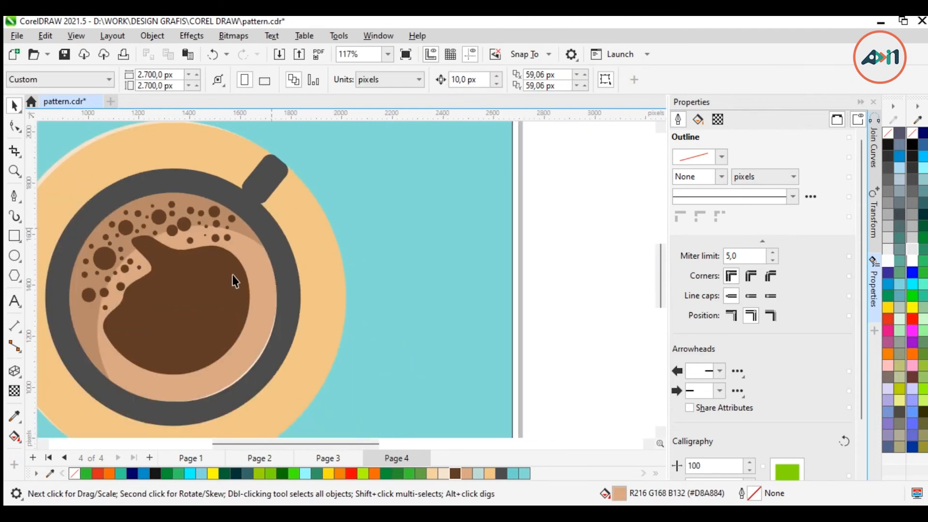
pyautogui.click(14, 127)
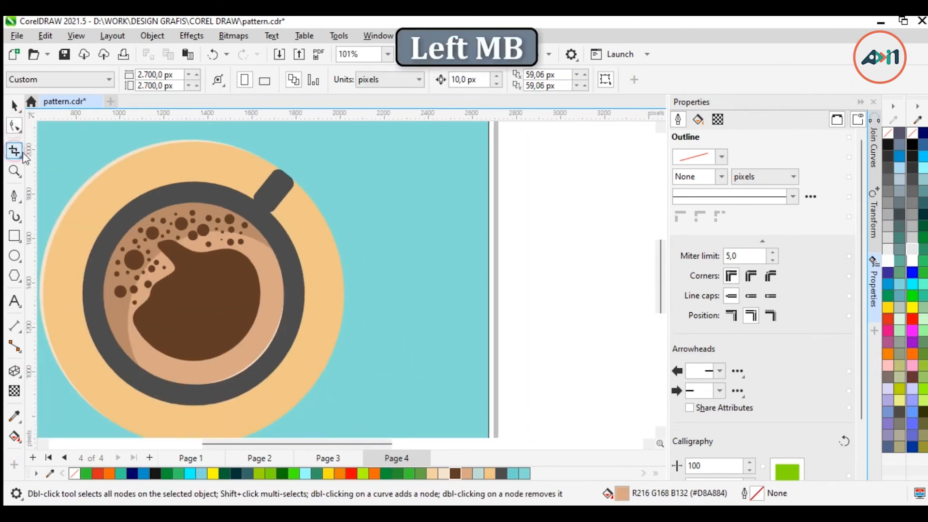
pyautogui.click(14, 151)
pyautogui.click(296, 185)
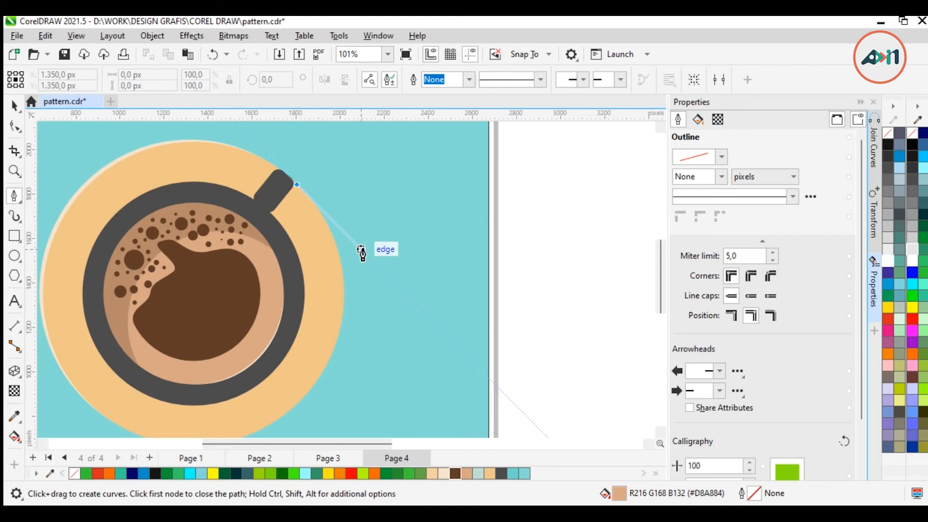
pyautogui.press('Escape')
pyautogui.press('space')
# Step: Move the cup handle a short way down and right around the ring
pyautogui.click(267, 194)
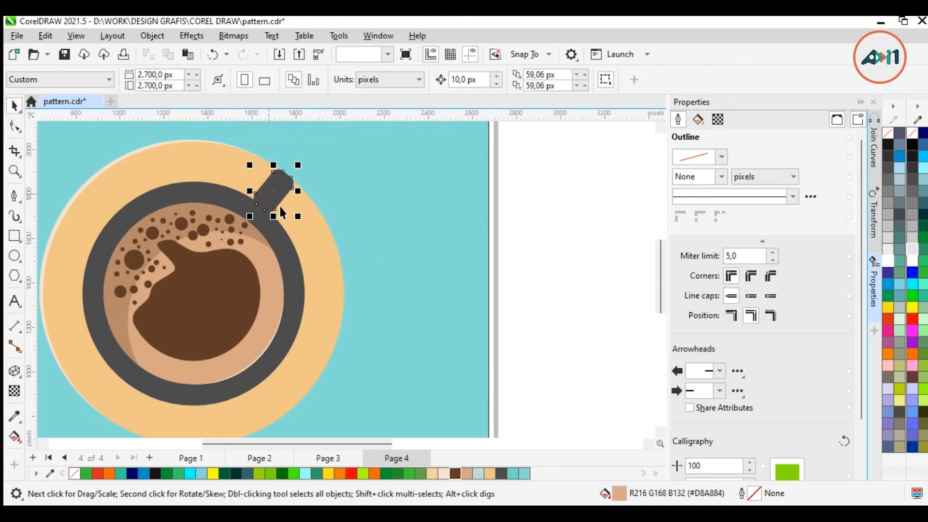
pyautogui.moveTo(280, 205); pyautogui.dragTo(300, 223)
pyautogui.scroll(4, 300, 223)
# Step: Rotate the cup handle to about 37.5°, seat its inner end against the ring, and deselect it
pyautogui.click(277, 212)
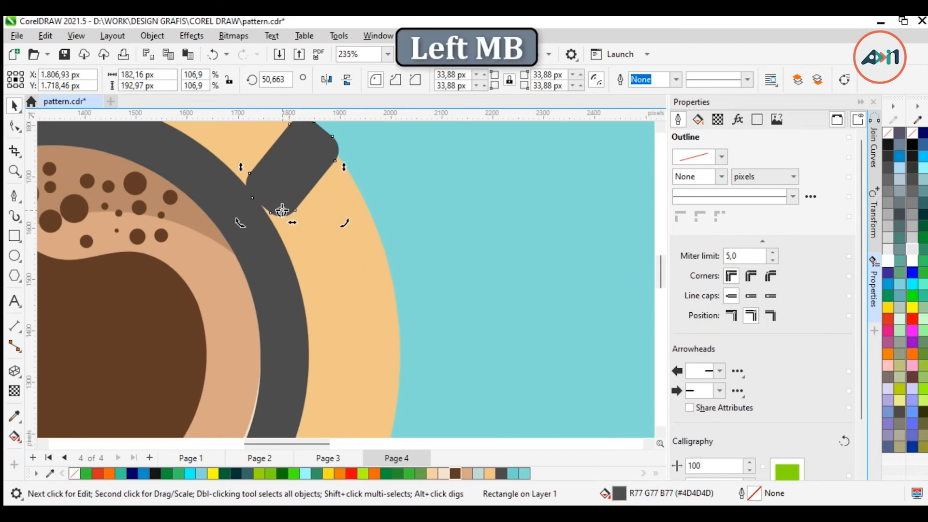
pyautogui.scroll(-2, 334, 217)
pyautogui.moveTo(352, 166); pyautogui.dragTo(321, 189)
pyautogui.click(420, 175)
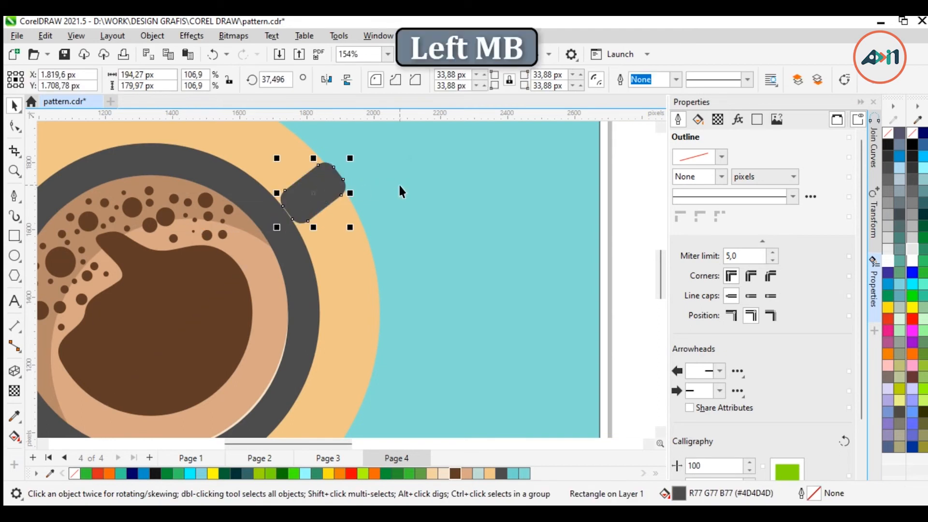
pyautogui.scroll(3, 300, 203)
pyautogui.click(276, 213)
pyautogui.scroll(-1, 484, 208)
pyautogui.press('Escape')
# Step: Examine the whole cup motif and the handle's placement on the ring
pyautogui.scroll(-5, 193, 144)
pyautogui.scroll(-2, 555, 193)
pyautogui.scroll(3, 241, 179)
pyautogui.scroll(-2, 280, 201)
pyautogui.scroll(-3, 346, 224)
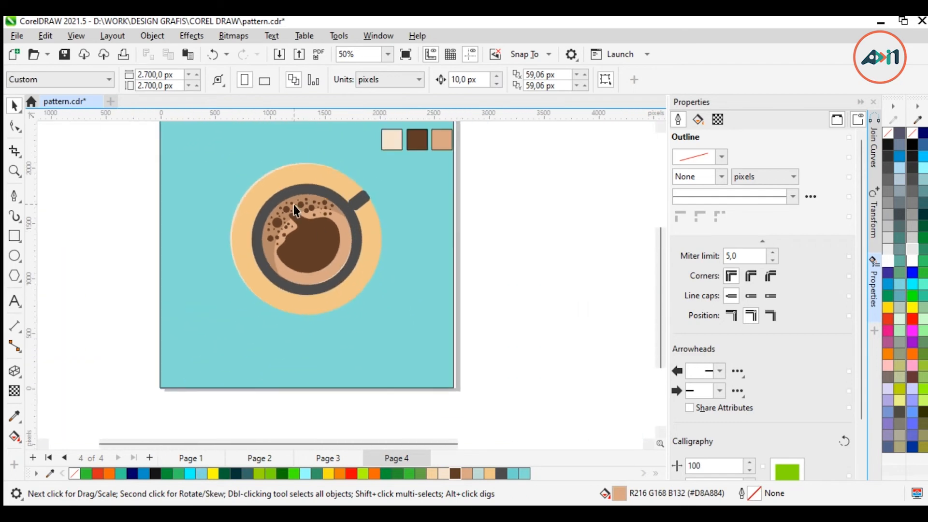
pyautogui.scroll(4, 295, 205)
pyautogui.scroll(-1, 167, 199)
pyautogui.scroll(1, 449, 265)
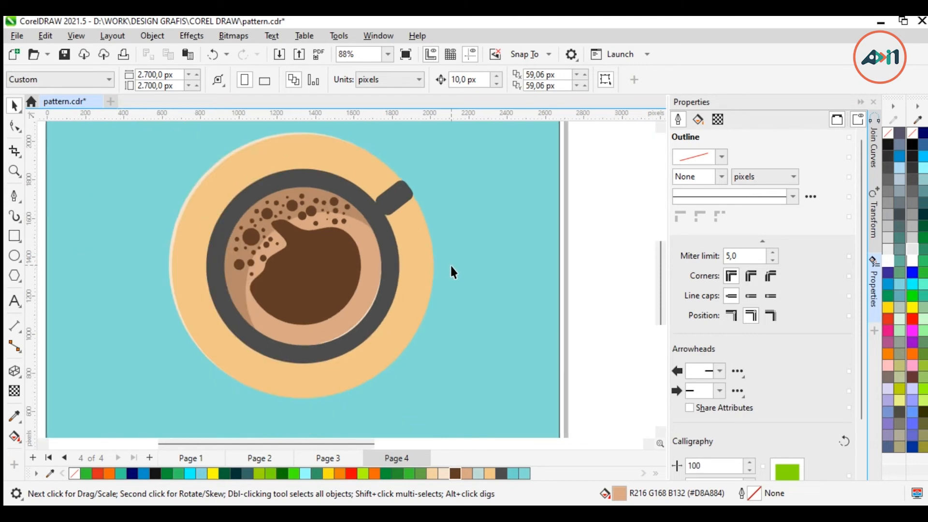
pyautogui.scroll(-1, 415, 213)
pyautogui.scroll(1, 416, 212)
pyautogui.scroll(2, 412, 220)
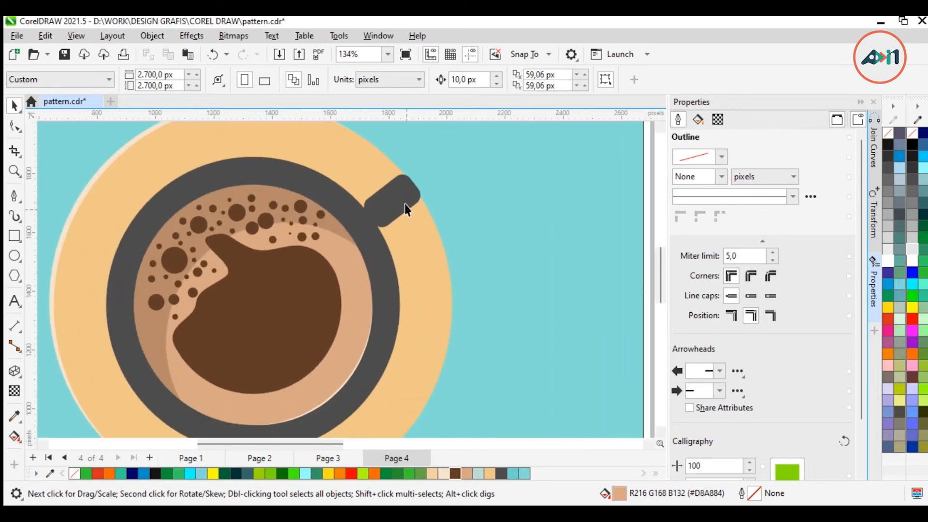
# Step: Begin a Pen path at the cup handle's outer end, slanting down past the saucer's right edge, with a black hairline outline
pyautogui.click(15, 199)
pyautogui.scroll(-2, 411, 188)
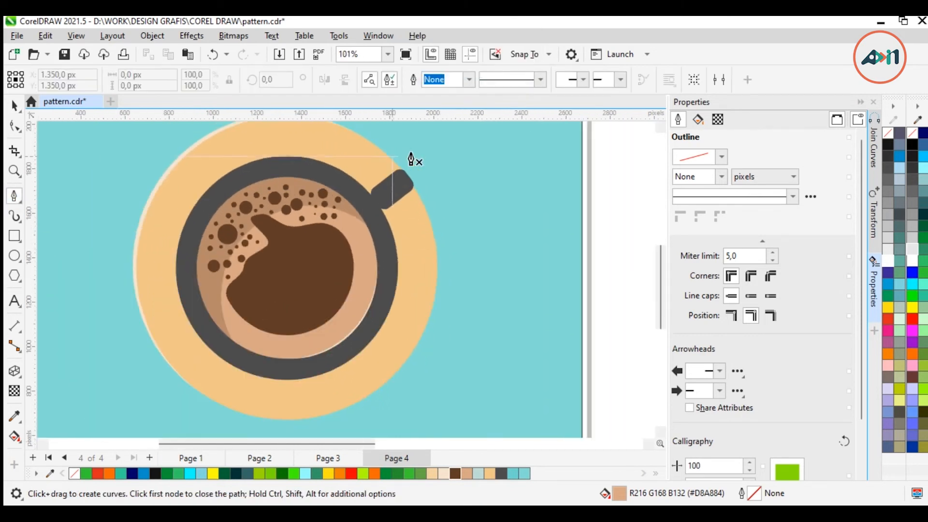
pyautogui.click(414, 187)
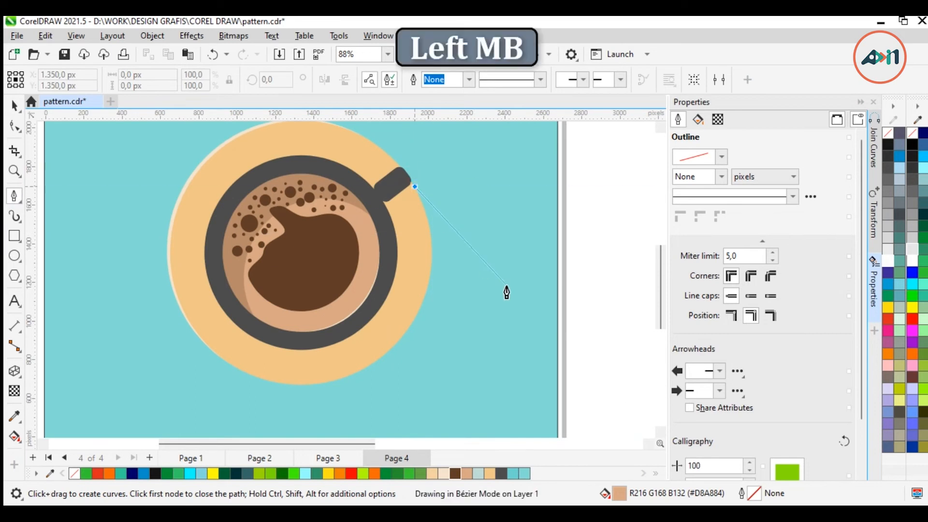
pyautogui.click(453, 245)
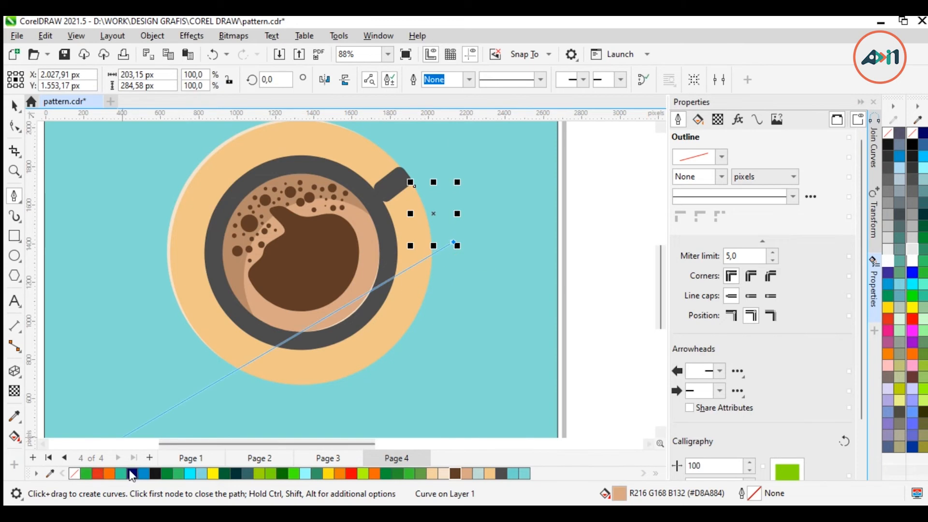
pyautogui.rightClick(155, 474)
# Step: Round the path's corner with a short curved segment and bring it back inward to the saucer's right edge
pyautogui.scroll(2, 435, 297)
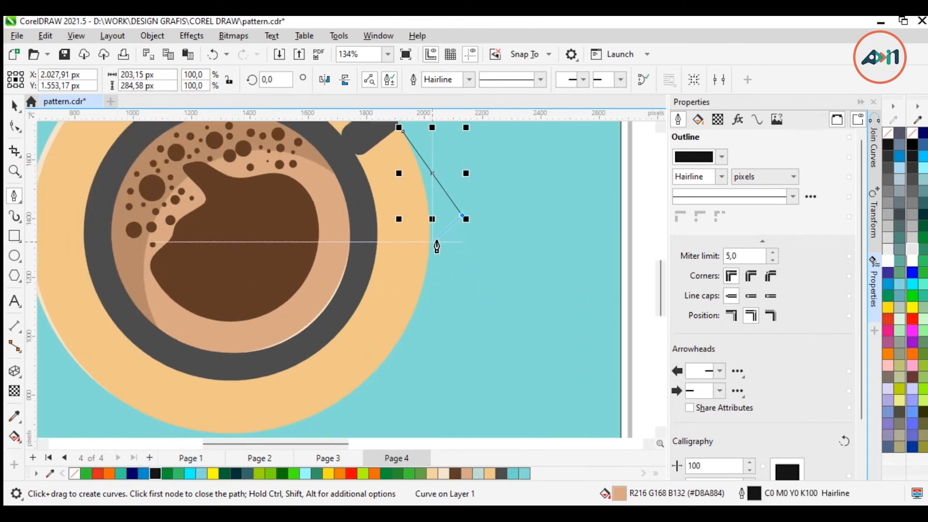
pyautogui.moveTo(430, 241); pyautogui.dragTo(409, 238)
pyautogui.hotkey('ctrl', 'z')
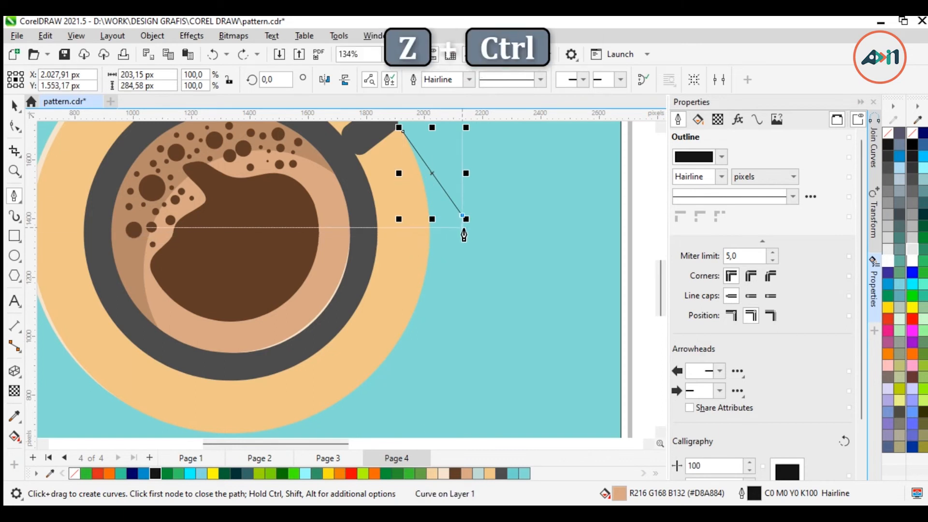
pyautogui.moveTo(462, 226)
pyautogui.mouseDown()
pyautogui.moveTo(445, 227)
pyautogui.moveTo(456, 230)
pyautogui.mouseUp()
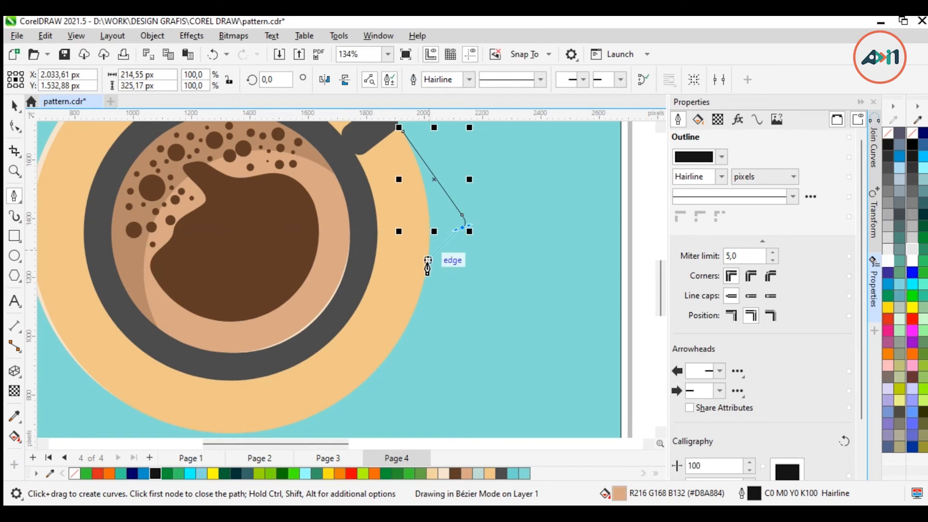
pyautogui.click(430, 240)
pyautogui.scroll(-3, 532, 323)
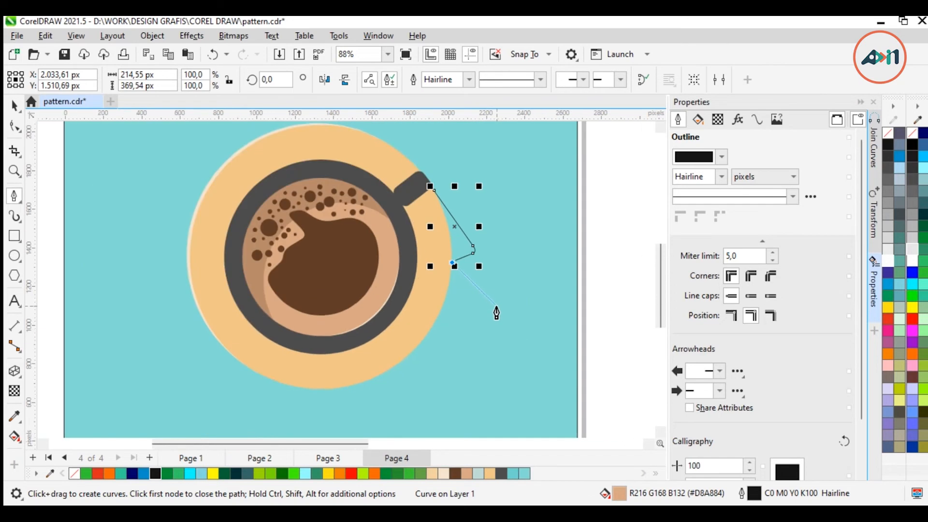
# Step: Extend the path diagonally to the page's right edge, down to its bottom-right corner and along the bottom edge
pyautogui.click(571, 394)
pyautogui.scroll(-1, 564, 379)
pyautogui.scroll(-1, 346, 307)
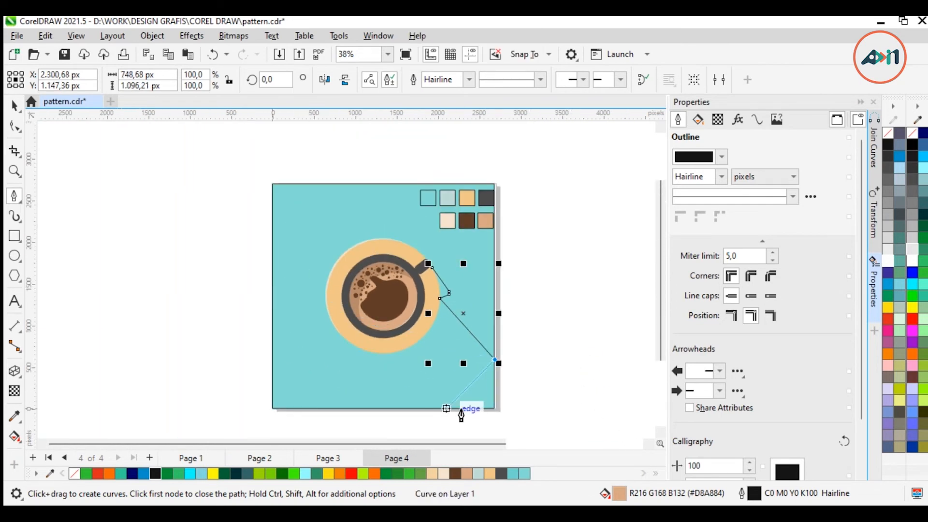
pyautogui.click(494, 410)
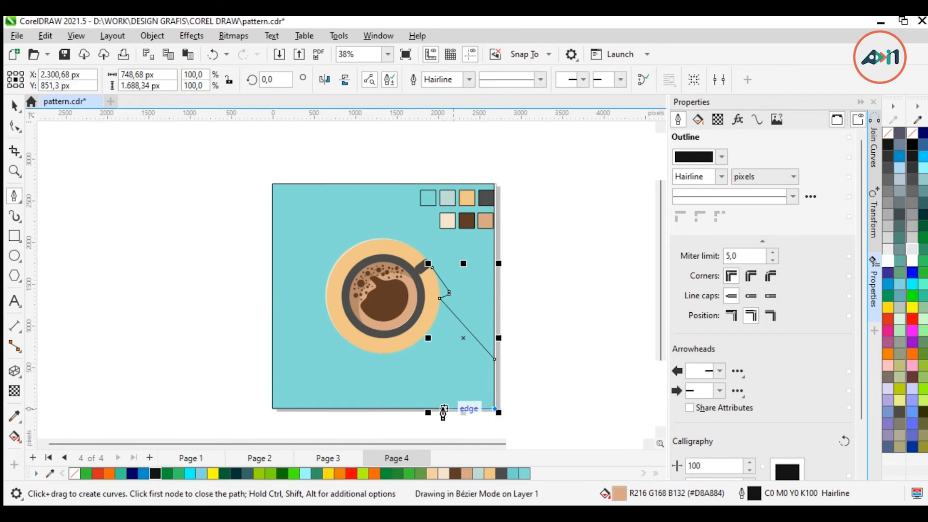
pyautogui.click(414, 411)
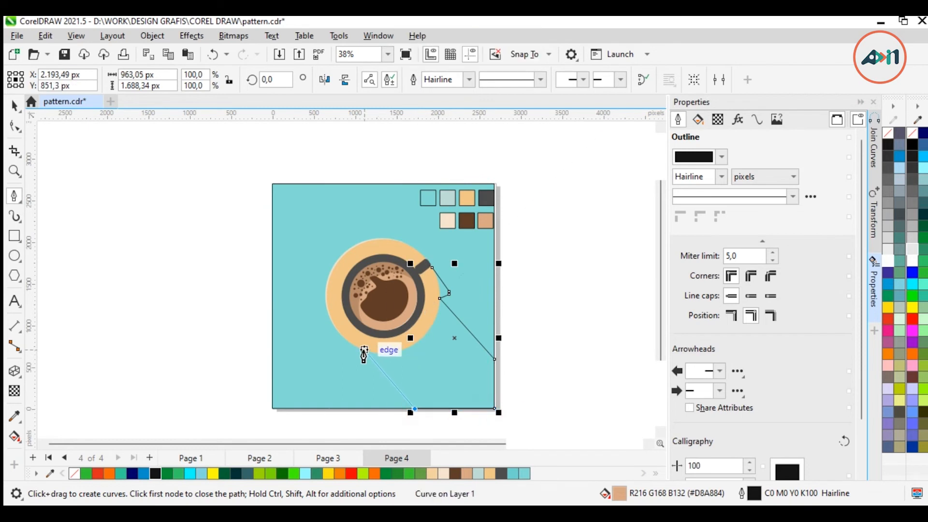
# Step: Continue the path up to the saucer's lower-left edge, curve it along the rim, and run it back up to the dark cup ring
pyautogui.scroll(1, 363, 350)
pyautogui.click(332, 333)
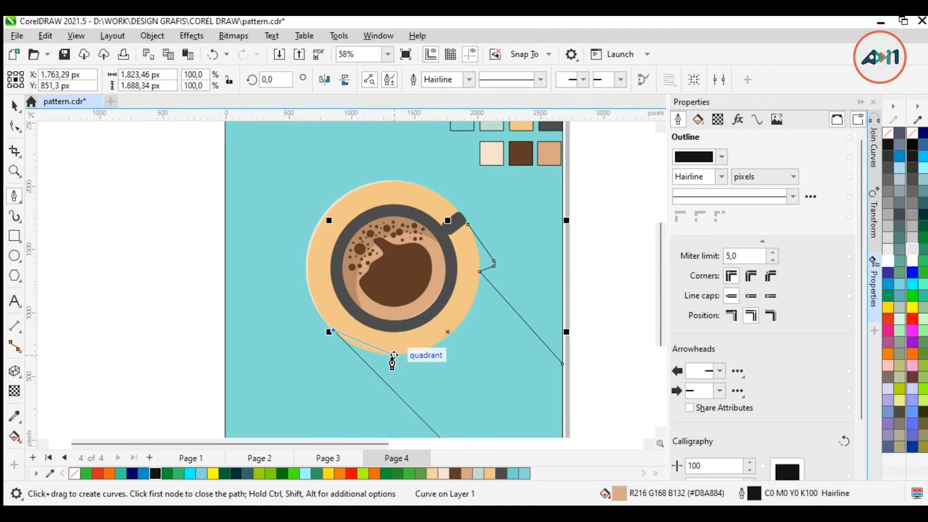
pyautogui.click(380, 354)
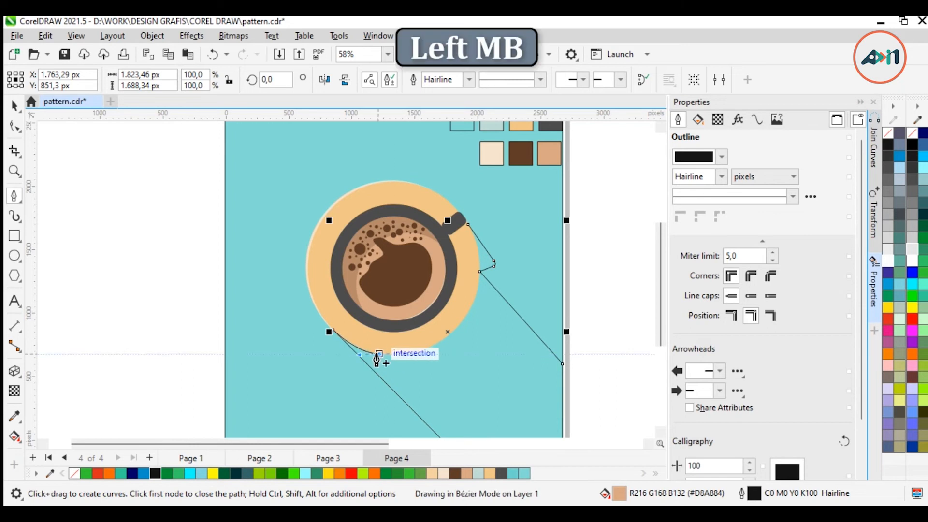
pyautogui.scroll(5, 377, 360)
pyautogui.hotkey('ctrl', 'z')
pyautogui.moveTo(381, 356); pyautogui.dragTo(534, 381)
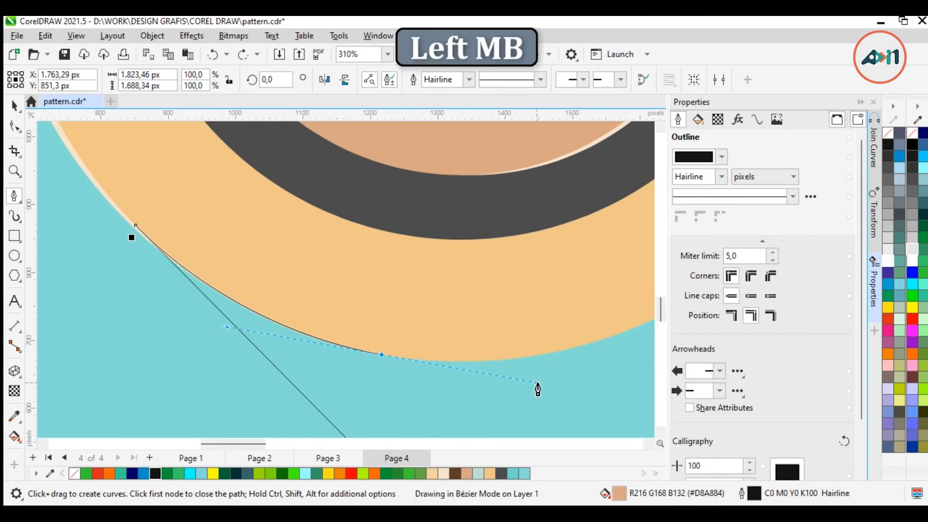
pyautogui.keyDown('alt'); pyautogui.click(381, 356); pyautogui.keyUp('alt')
pyautogui.scroll(-3, 208, 164)
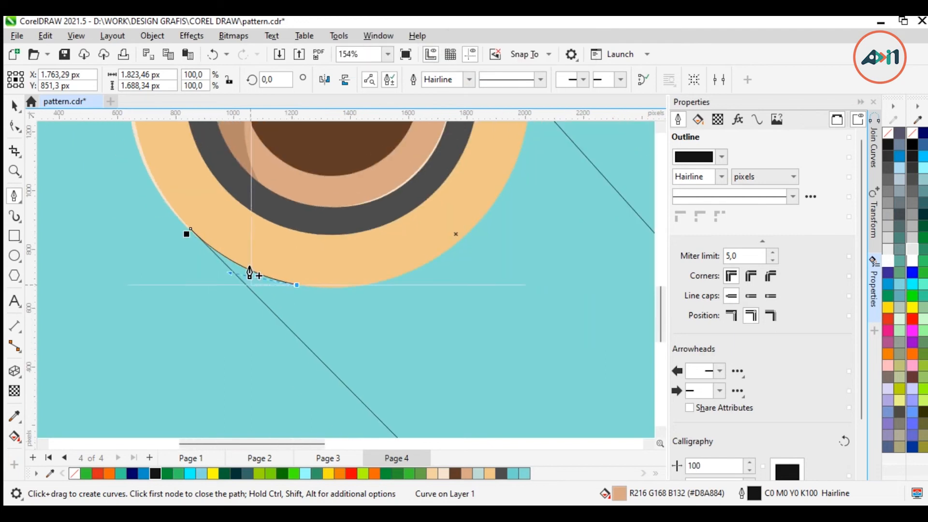
pyautogui.click(215, 180)
pyautogui.scroll(-2, 386, 309)
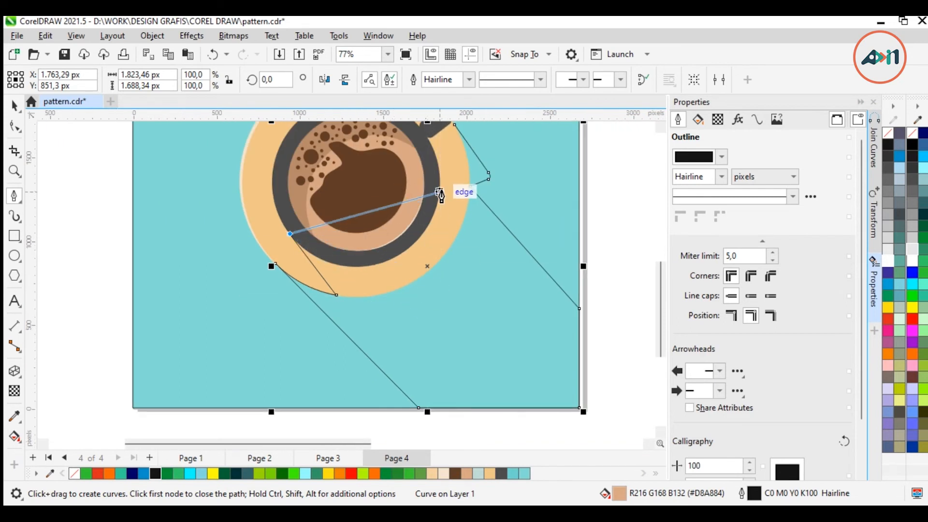
pyautogui.moveTo(439, 192); pyautogui.dragTo(520, 143)
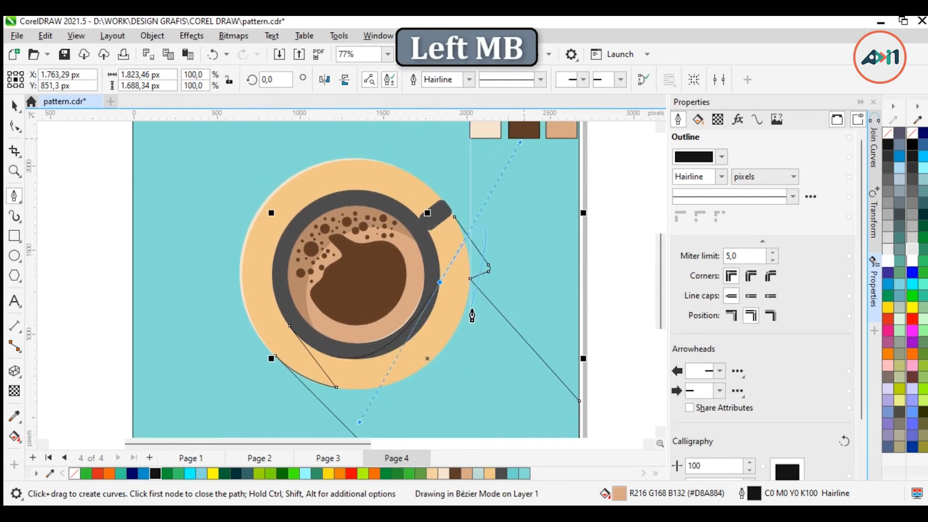
pyautogui.press('alt')
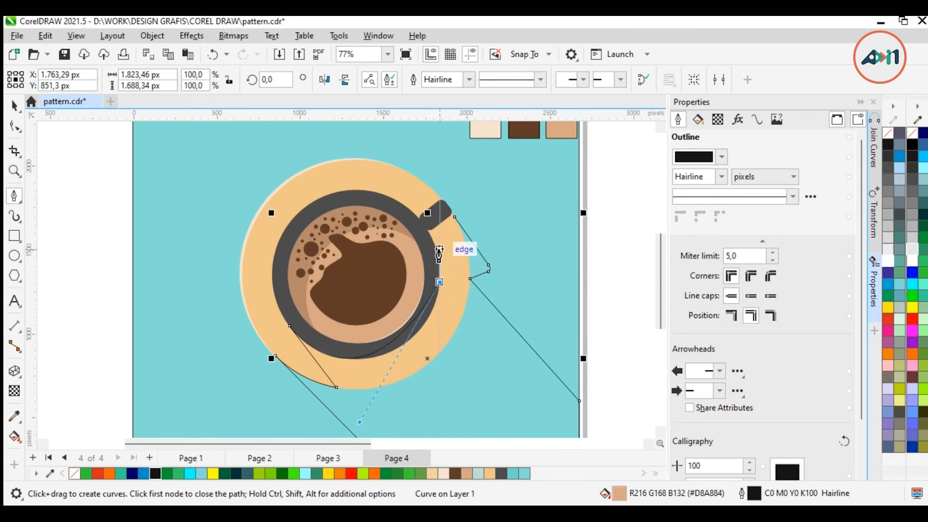
pyautogui.hotkey('ctrl', 'z')
# Step: Curve the path around the cup ring's lower-right side and along the handle's underside, closing a hand-and-arm shape about 1,823 × 1,727 px
pyautogui.moveTo(395, 350); pyautogui.dragTo(458, 320)
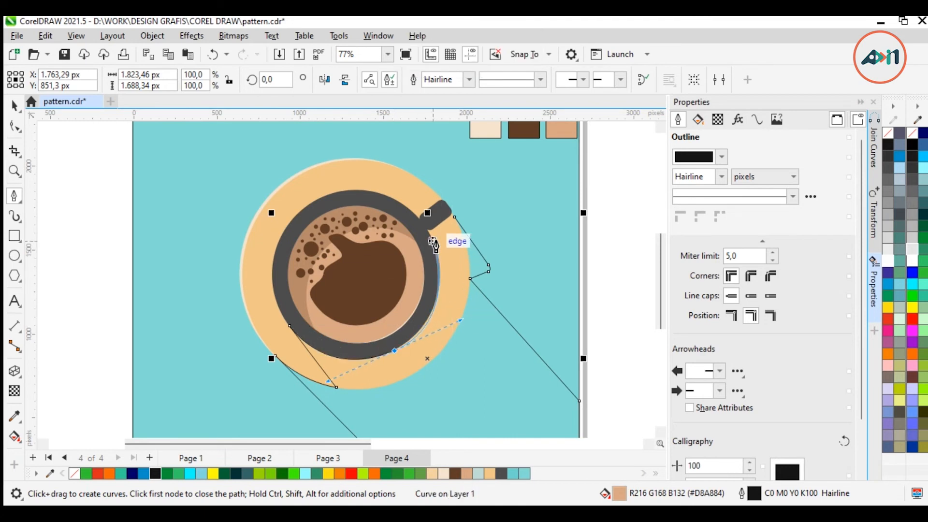
pyautogui.moveTo(431, 238)
pyautogui.mouseDown()
pyautogui.moveTo(424, 236)
pyautogui.moveTo(434, 229)
pyautogui.mouseUp()
pyautogui.scroll(2, 428, 233)
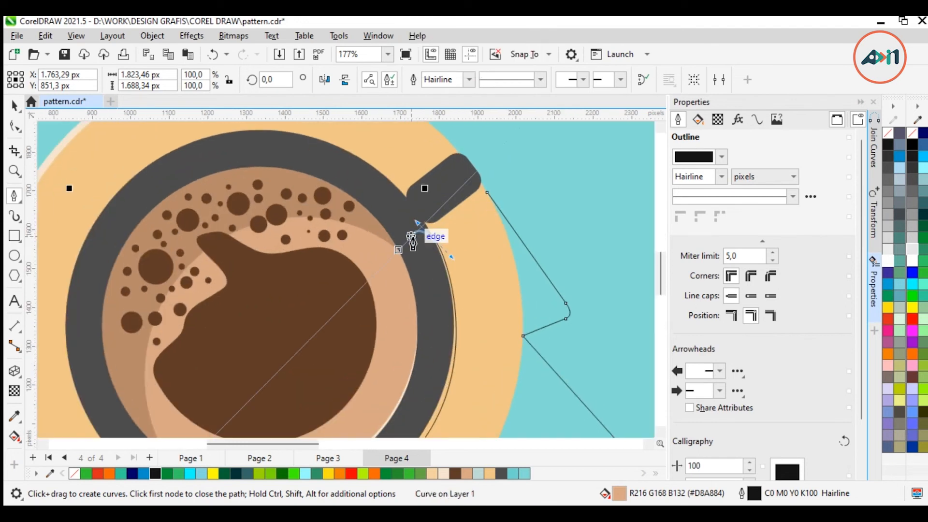
pyautogui.click(425, 222)
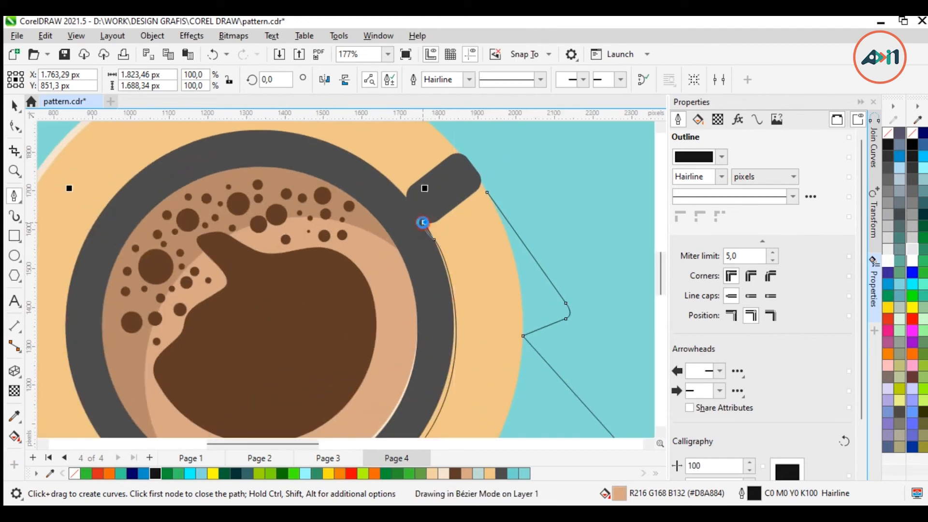
pyautogui.click(481, 178)
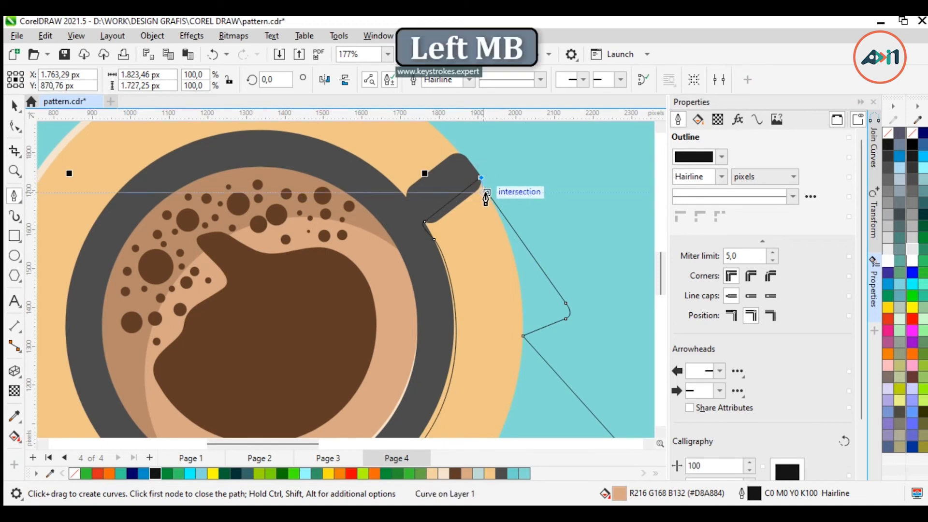
pyautogui.click(486, 192)
pyautogui.scroll(-4, 542, 202)
# Step: Adjust the control handles of the hand shape's node at the ring's lower right so its edge follows the ring
pyautogui.press('F10')
pyautogui.click(485, 359)
pyautogui.scroll(2, 464, 358)
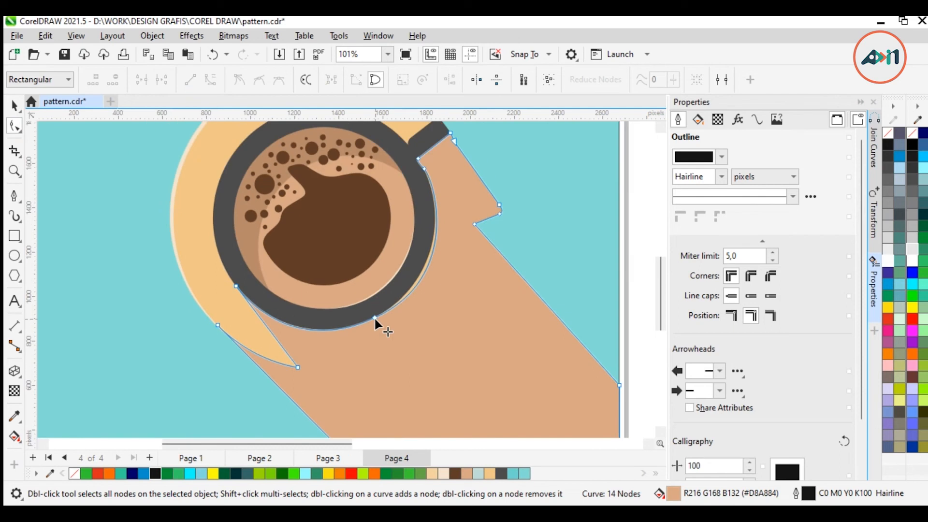
pyautogui.click(374, 317)
pyautogui.moveTo(463, 277)
pyautogui.mouseDown()
pyautogui.moveTo(451, 280)
pyautogui.moveTo(458, 277)
pyautogui.mouseUp()
pyautogui.scroll(2, 403, 313)
pyautogui.scroll(1, 416, 314)
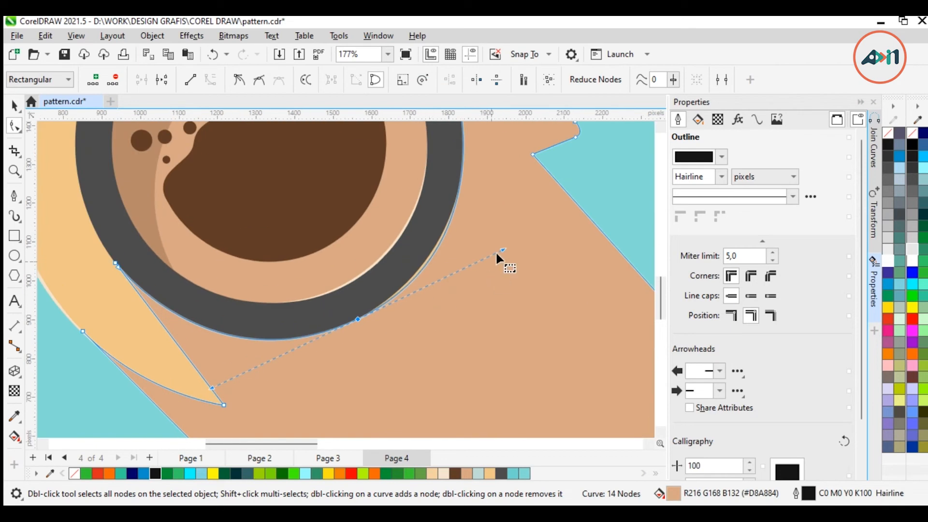
pyautogui.scroll(-2, 498, 290)
pyautogui.moveTo(500, 267)
pyautogui.mouseDown()
pyautogui.moveTo(510, 248)
pyautogui.moveTo(497, 265)
pyautogui.mouseUp()
pyautogui.scroll(5, 492, 274)
pyautogui.scroll(-3, 465, 278)
pyautogui.scroll(7, 460, 145)
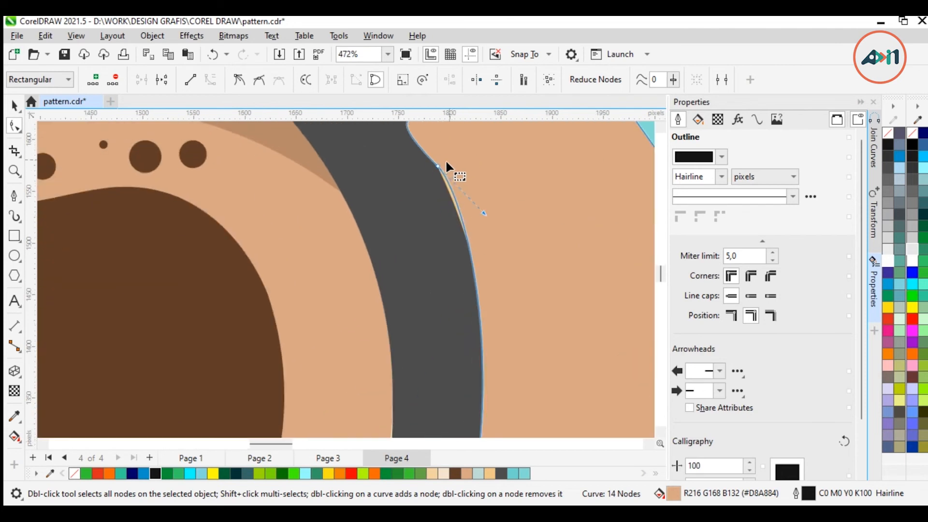
pyautogui.moveTo(438, 169); pyautogui.dragTo(480, 213)
pyautogui.press('Delete')
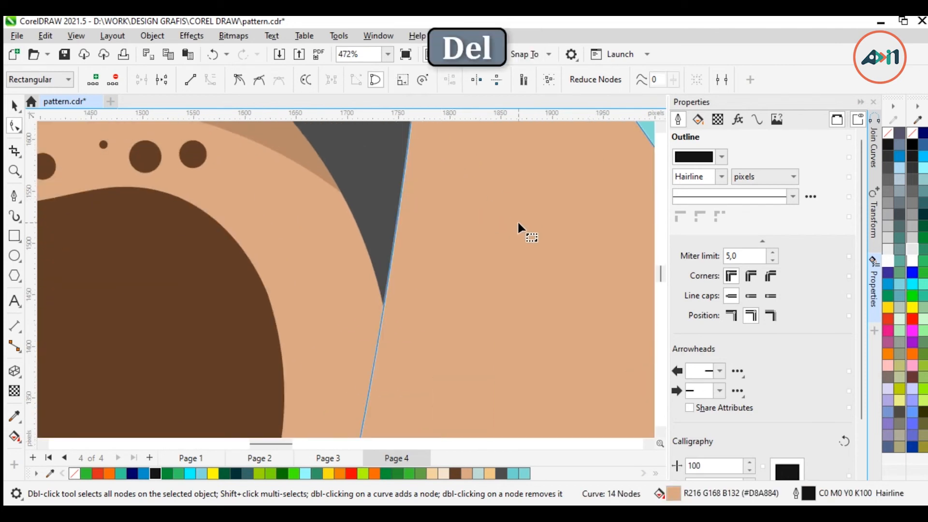
pyautogui.hotkey('ctrl', 'z')
# Step: Move the hand shape's ring-side node up to the cup handle's inner corner and delete the redundant node there
pyautogui.scroll(-2, 417, 182)
pyautogui.scroll(4, 418, 180)
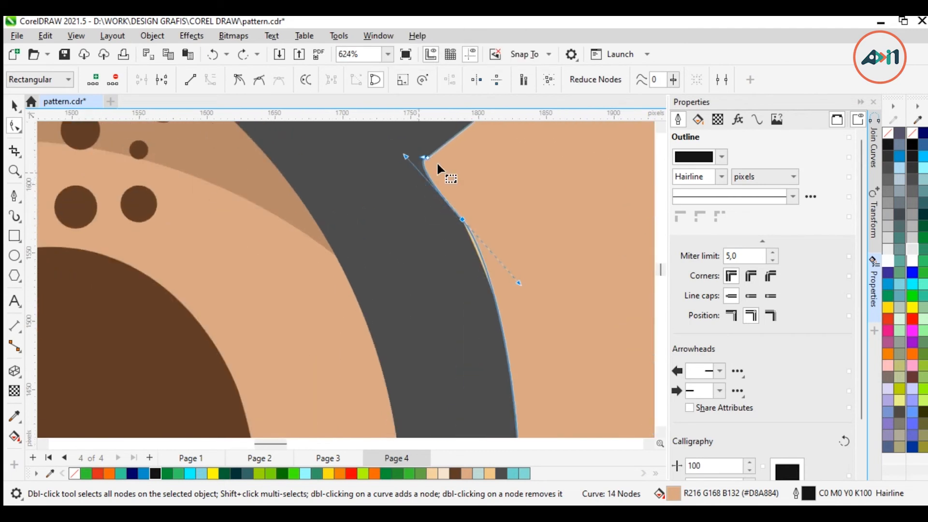
pyautogui.click(427, 158)
pyautogui.moveTo(461, 222); pyautogui.dragTo(425, 164)
pyautogui.click(429, 156)
pyautogui.press('Delete')
pyautogui.scroll(-4, 442, 226)
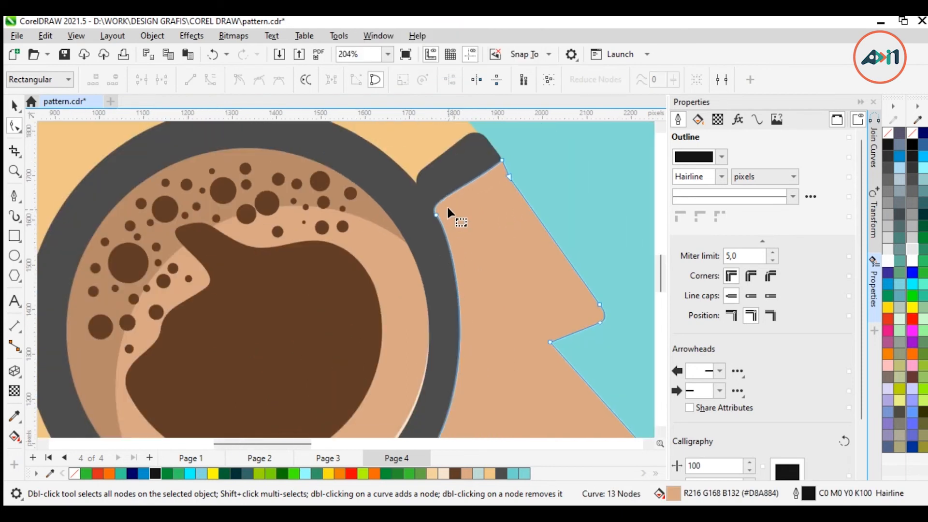
# Step: Make the hand shape's node at the cup handle's base a cusp and fit its curves to the handle and ring edges
pyautogui.scroll(-1, 437, 215)
pyautogui.click(433, 214)
pyautogui.click(423, 205)
pyautogui.click(239, 80)
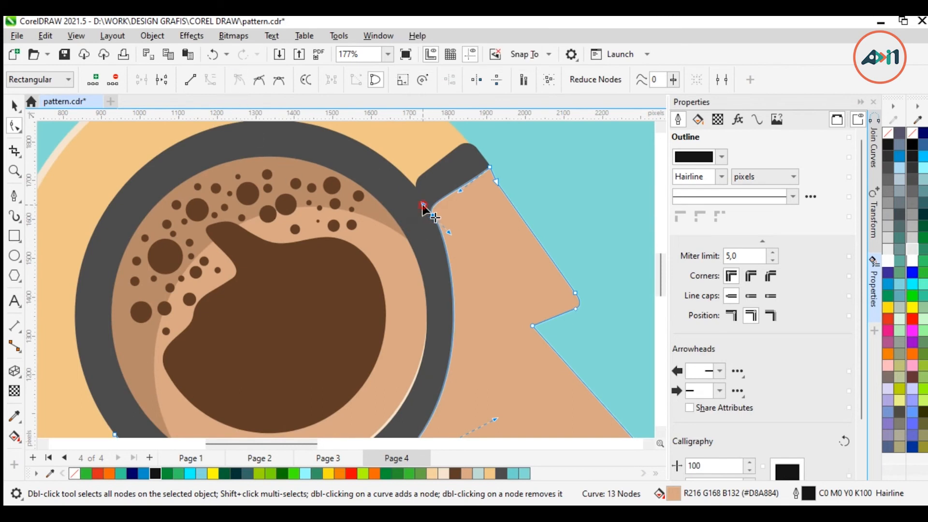
pyautogui.moveTo(422, 205); pyautogui.dragTo(471, 182)
pyautogui.scroll(-2, 477, 198)
pyautogui.scroll(1, 481, 175)
pyautogui.scroll(-2, 490, 203)
pyautogui.scroll(1, 425, 389)
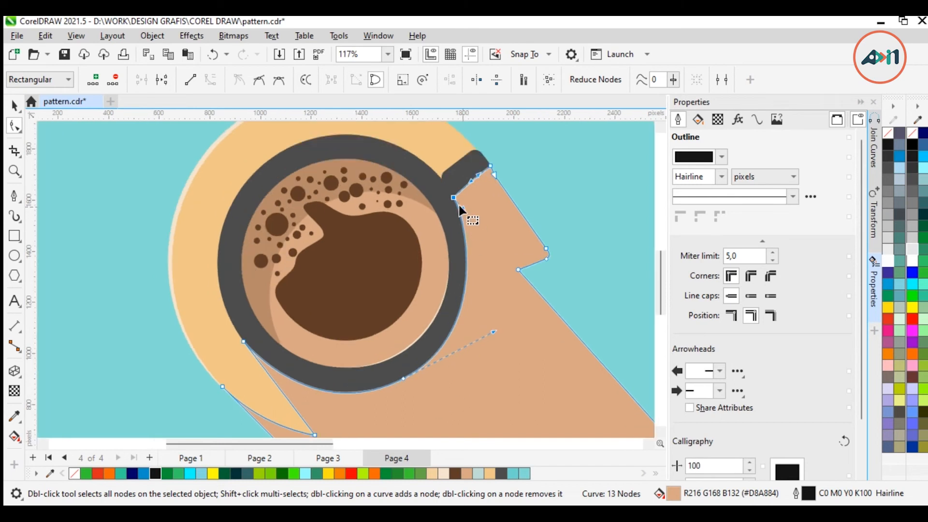
pyautogui.scroll(3, 454, 200)
pyautogui.moveTo(460, 205); pyautogui.dragTo(472, 221)
pyautogui.scroll(-2, 472, 220)
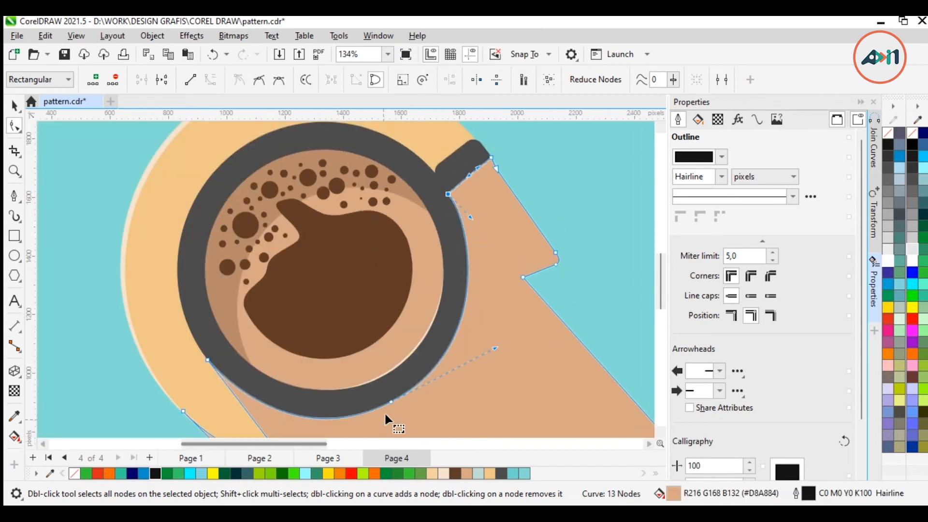
# Step: Nudge the hand shape's node beneath the cup ring to close the gap along the ring, and leave node editing
pyautogui.scroll(6, 390, 397)
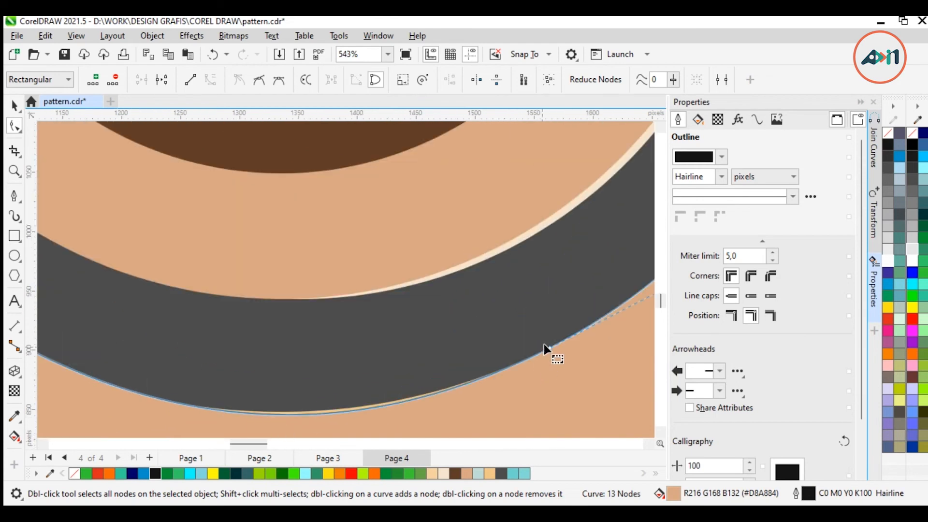
pyautogui.scroll(-3, 550, 347)
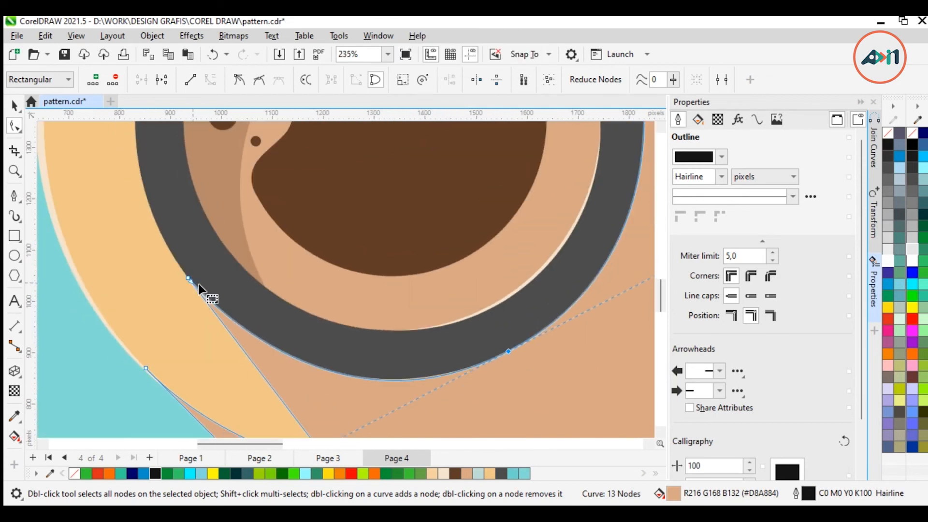
pyautogui.scroll(-2, 477, 333)
pyautogui.moveTo(375, 404); pyautogui.dragTo(374, 401)
pyautogui.scroll(2, 492, 343)
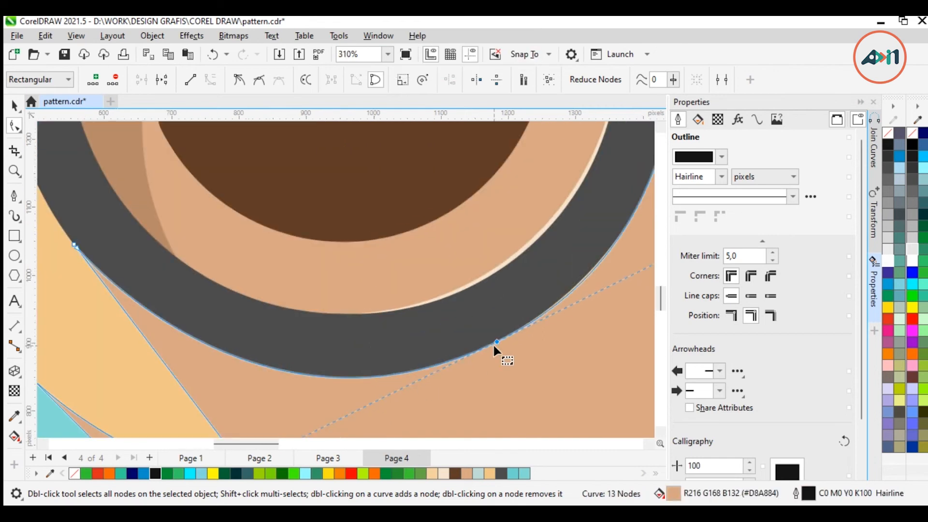
pyautogui.scroll(-4, 397, 363)
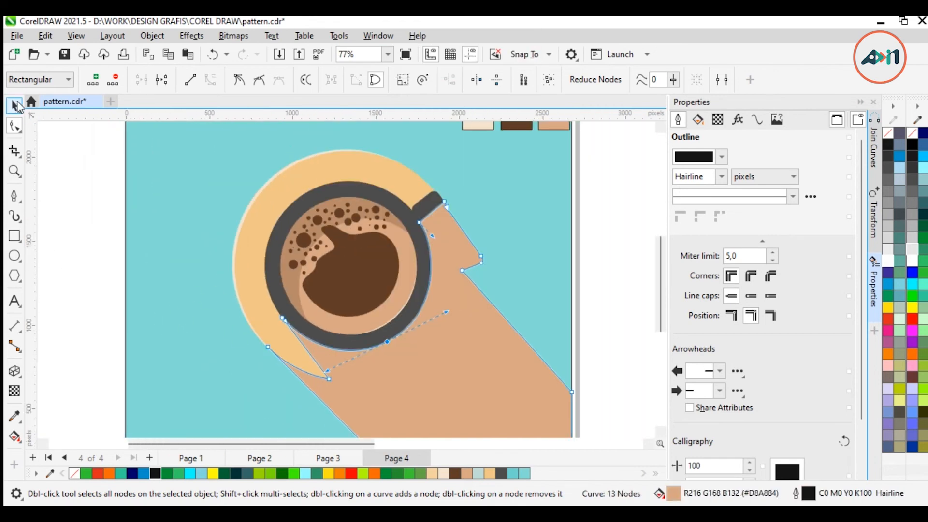
pyautogui.click(14, 105)
pyautogui.scroll(-1, 235, 394)
pyautogui.click(234, 394)
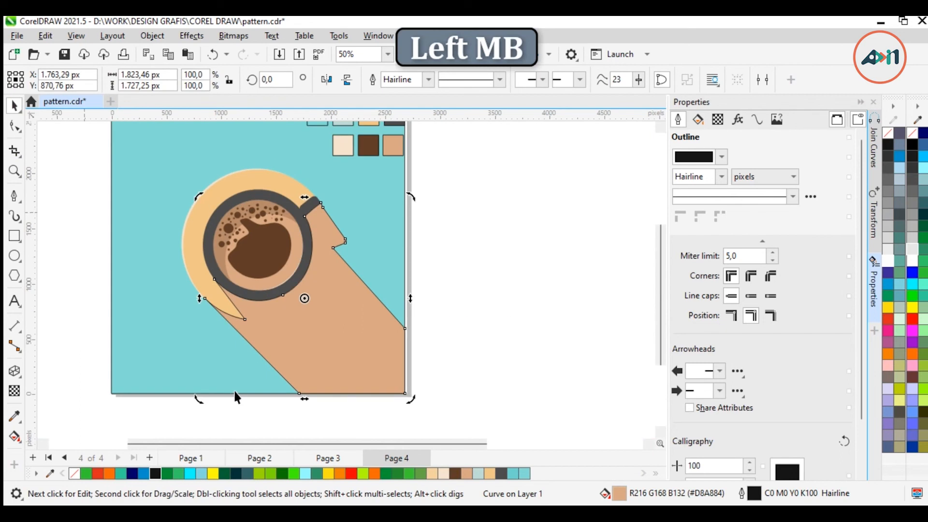
# Step: Fill the hand-and-arm shape with black and apply a uniform transparency of 64 so it becomes a shadow
pyautogui.click(156, 474)
pyautogui.click(14, 390)
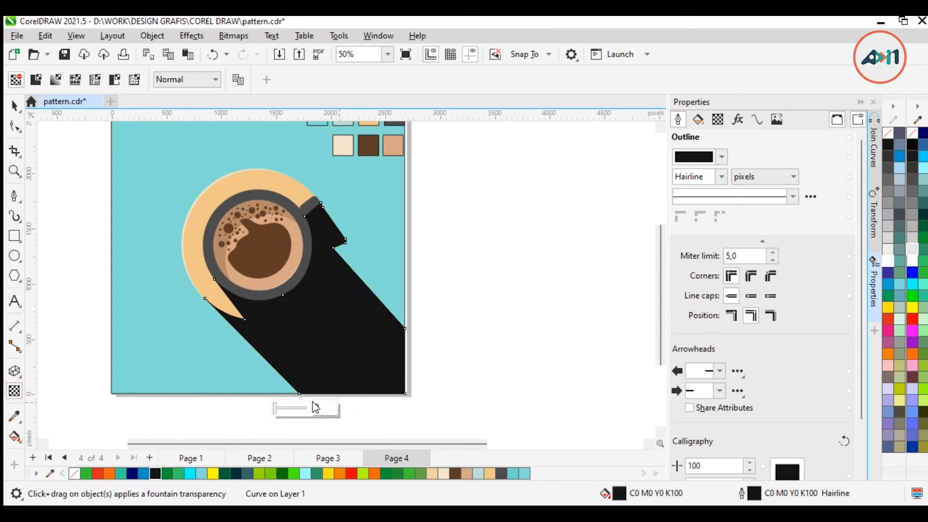
pyautogui.moveTo(279, 409); pyautogui.dragTo(299, 414)
# Step: Move the shadow's inner notch node down and adjust its node just beyond the cup handle's outer corner
pyautogui.scroll(3, 349, 234)
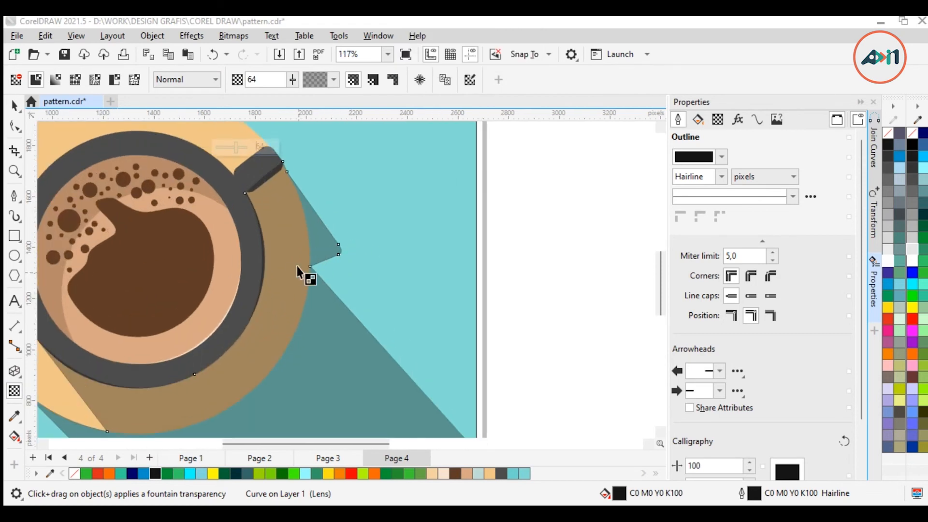
pyautogui.click(14, 127)
pyautogui.moveTo(310, 264); pyautogui.dragTo(309, 280)
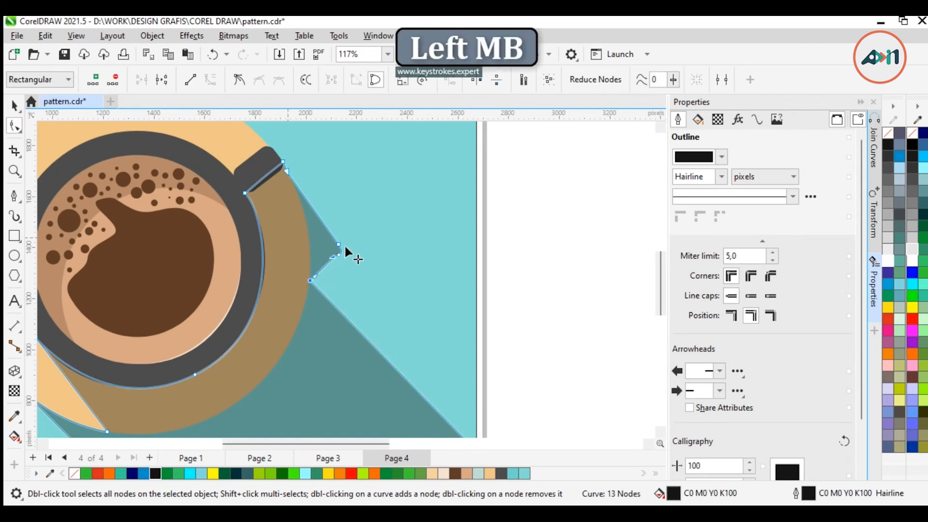
pyautogui.scroll(2, 290, 169)
pyautogui.click(292, 184)
pyautogui.scroll(1, 294, 183)
pyautogui.moveTo(291, 182); pyautogui.dragTo(297, 183)
pyautogui.click(279, 158)
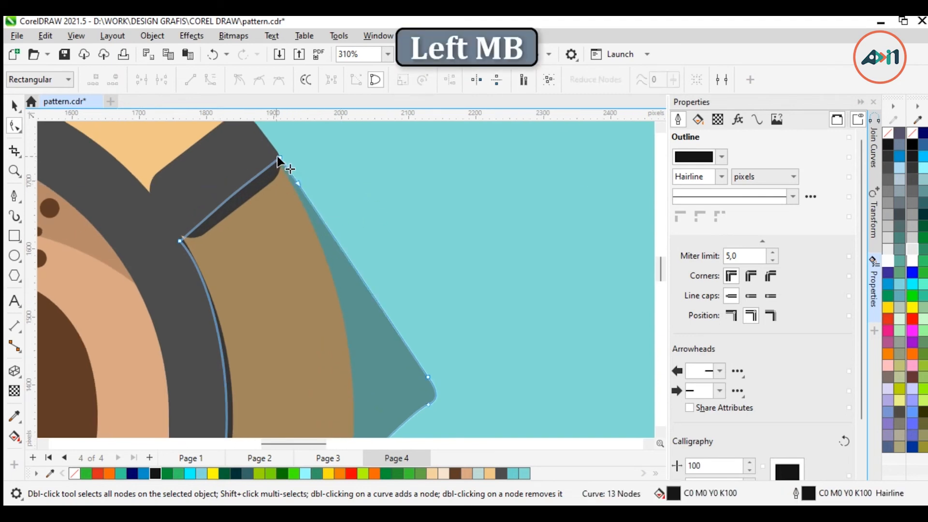
pyautogui.scroll(-1, 369, 274)
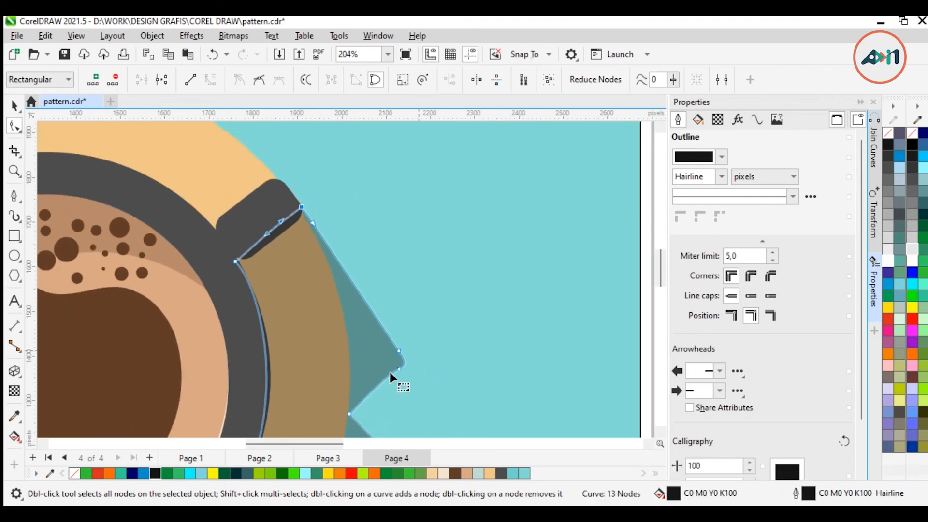
# Step: Move the upper node of the shadow's pointed tip outward and delete the node below it to smooth the tip
pyautogui.scroll(-1, 390, 267)
pyautogui.moveTo(398, 340); pyautogui.dragTo(411, 332)
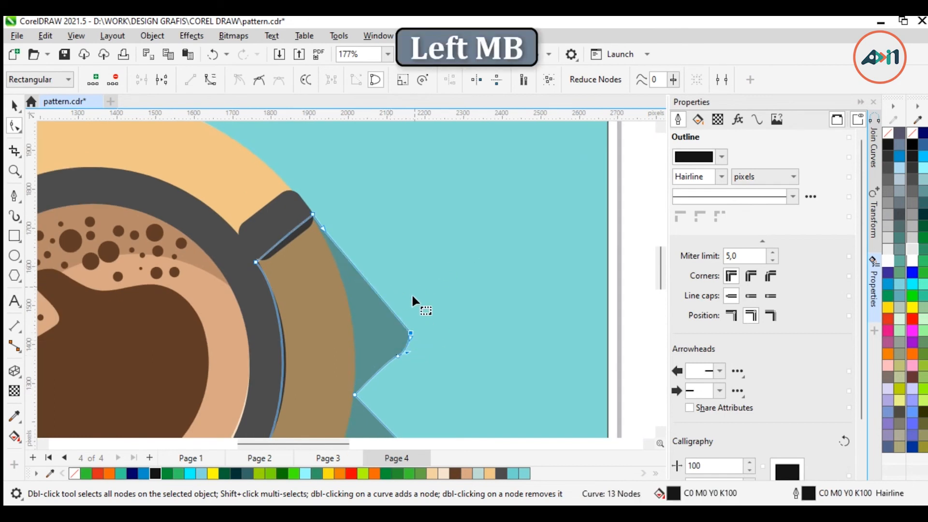
pyautogui.click(398, 355)
pyautogui.click(390, 360)
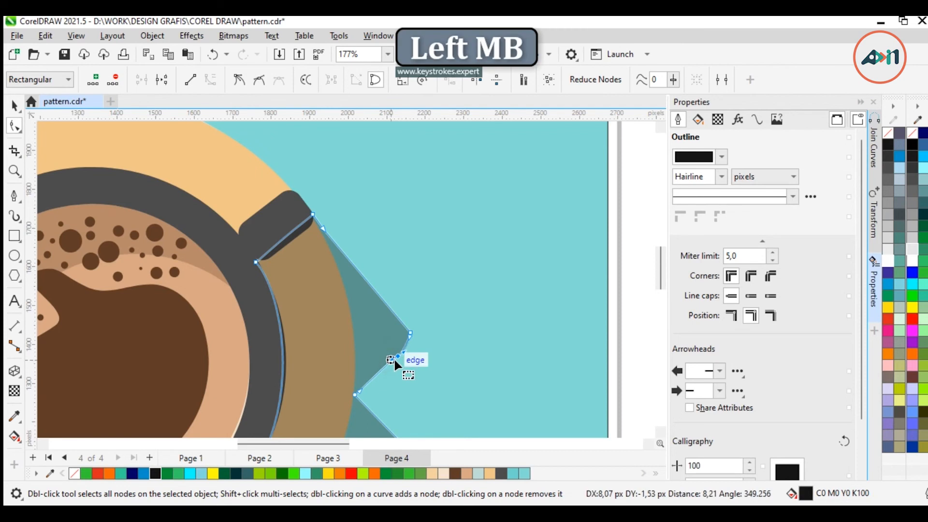
pyautogui.scroll(4, 416, 332)
pyautogui.moveTo(407, 335); pyautogui.dragTo(398, 357)
pyautogui.hotkey('ctrl', 'z')
pyautogui.scroll(-3, 418, 322)
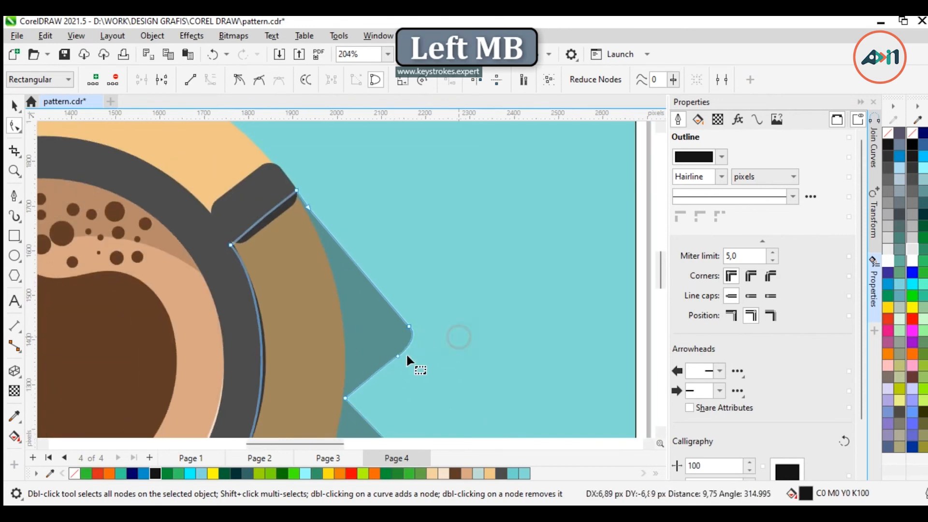
pyautogui.scroll(3, 406, 358)
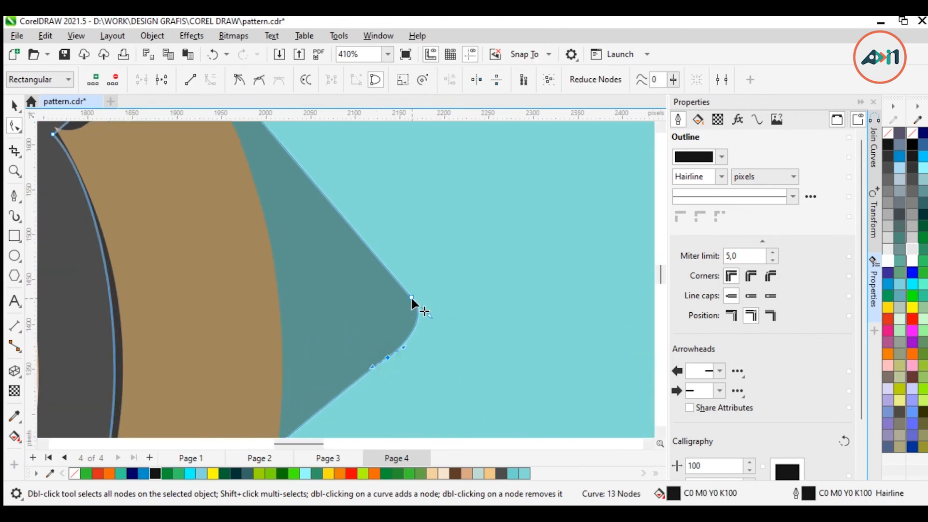
pyautogui.press('Delete')
pyautogui.scroll(-6, 446, 276)
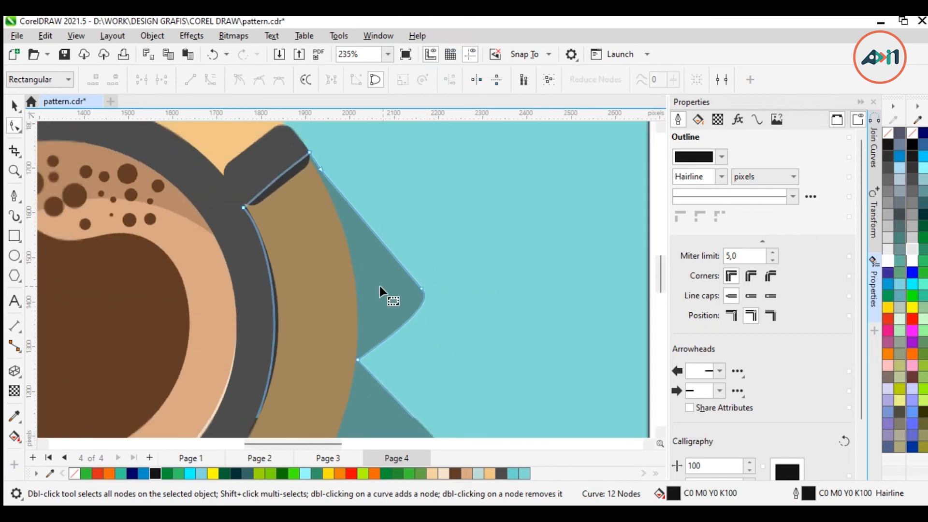
# Step: Draw a closed four-sided tan shape, about 263 by 292 px, below the cup handle with the Pen tool, with a black hairline outline
pyautogui.click(13, 196)
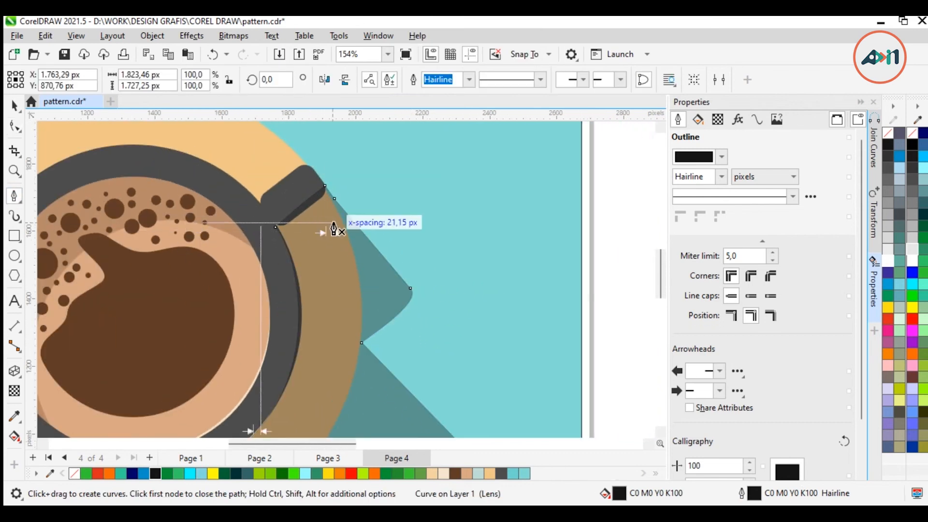
pyautogui.click(325, 219)
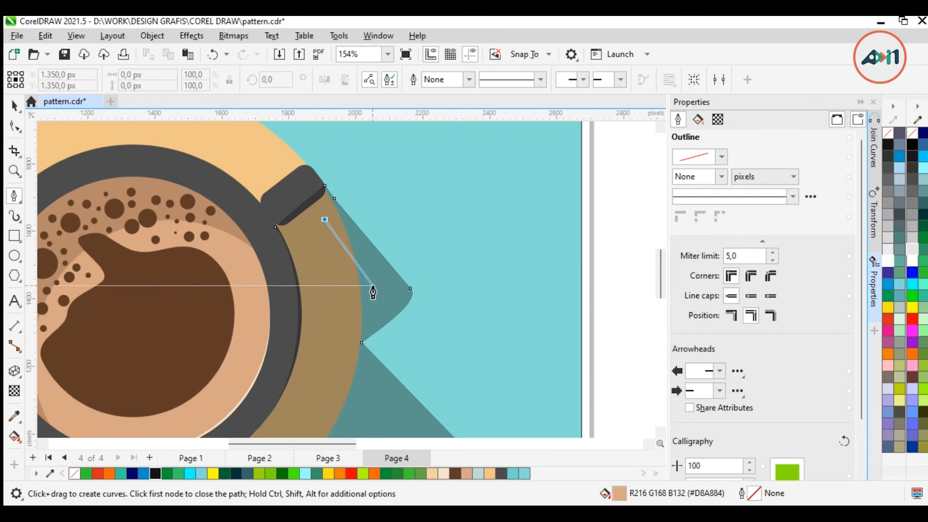
pyautogui.click(381, 276)
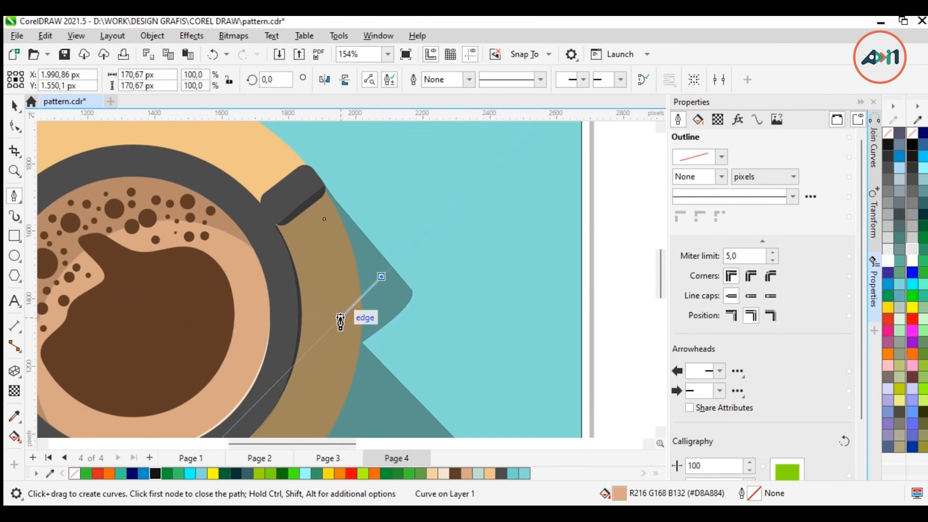
pyautogui.click(341, 318)
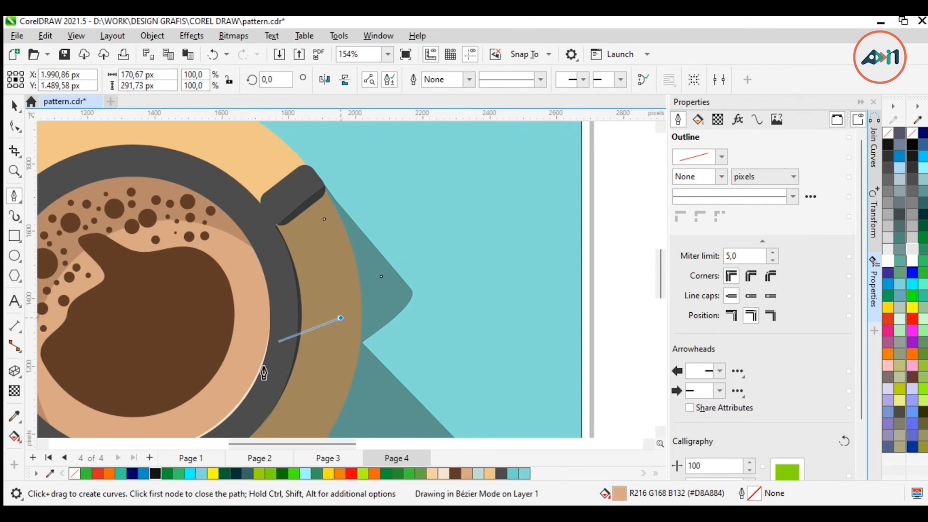
pyautogui.rightClick(156, 474)
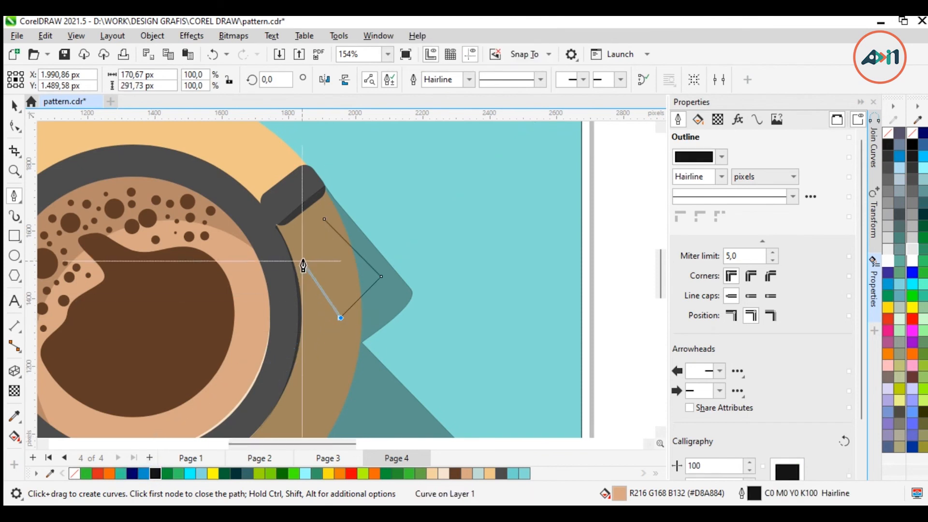
pyautogui.click(293, 237)
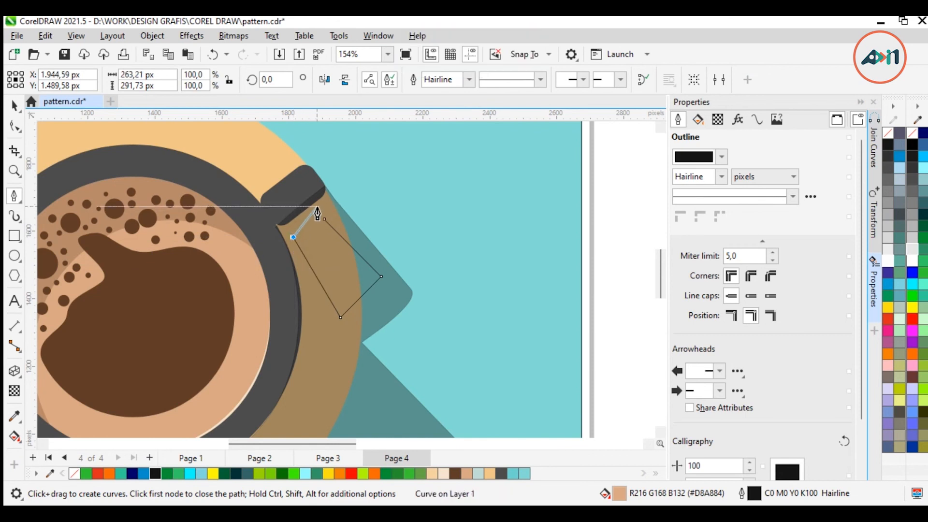
pyautogui.click(321, 216)
pyautogui.scroll(4, 324, 224)
pyautogui.click(319, 213)
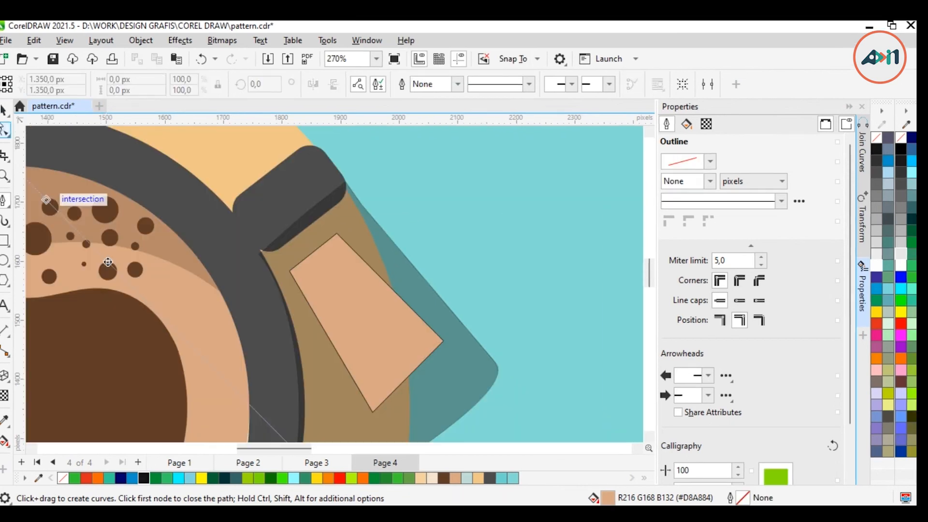
# Step: Move the node at the shadow's pointed tip slightly up and outward
pyautogui.click(351, 310)
pyautogui.scroll(2, 326, 232)
pyautogui.scroll(-2, 316, 232)
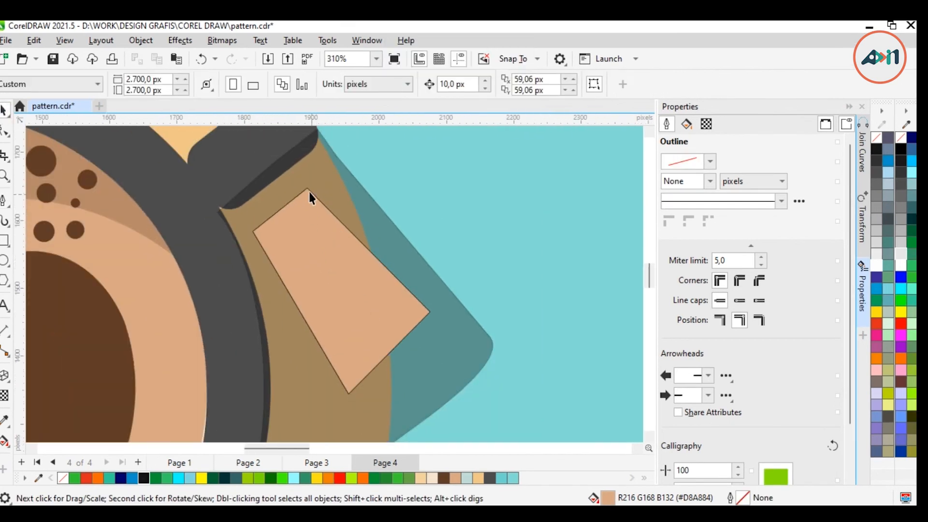
pyautogui.click(306, 189)
pyautogui.click(485, 351)
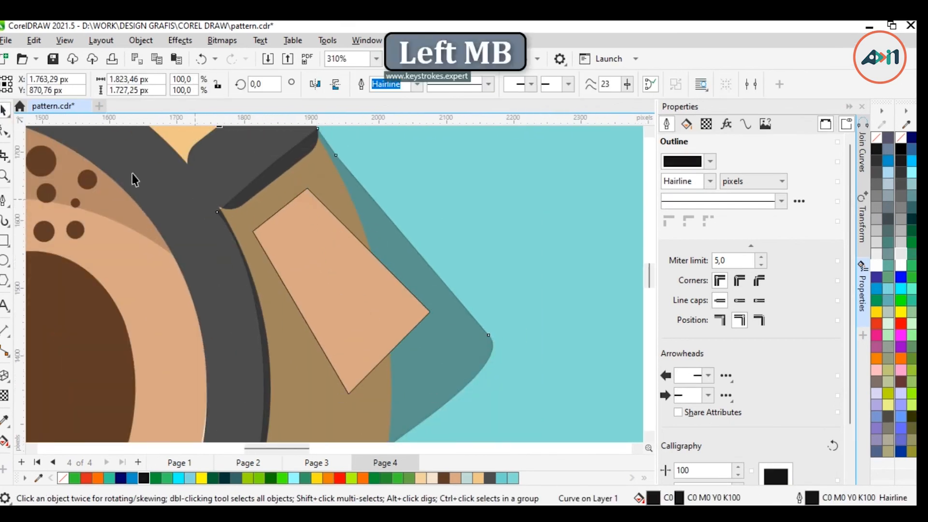
pyautogui.click(4, 131)
pyautogui.moveTo(490, 339); pyautogui.dragTo(500, 326)
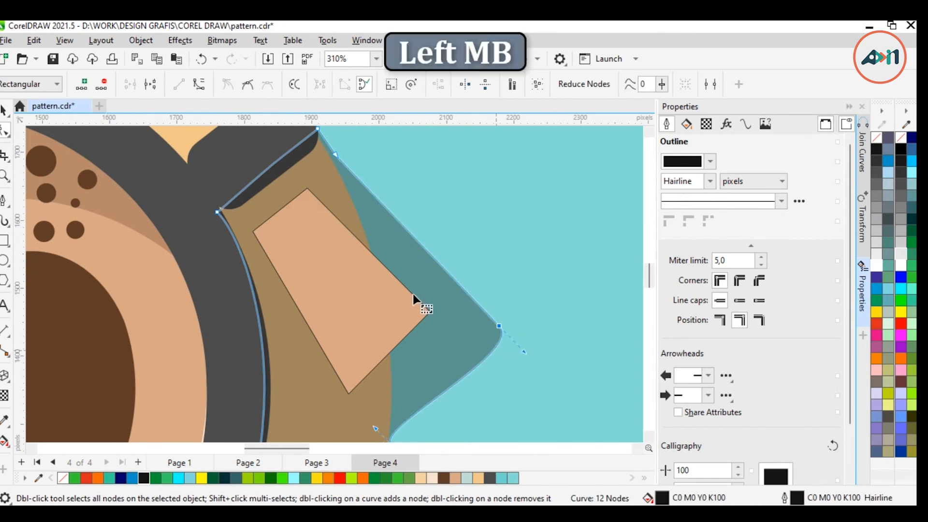
# Step: Try to shift the shadow's nodes at the cup handle's outer and inner corners away from the handle
pyautogui.click(318, 129)
pyautogui.hotkey('ctrl', 'z')
pyautogui.scroll(-1, 327, 183)
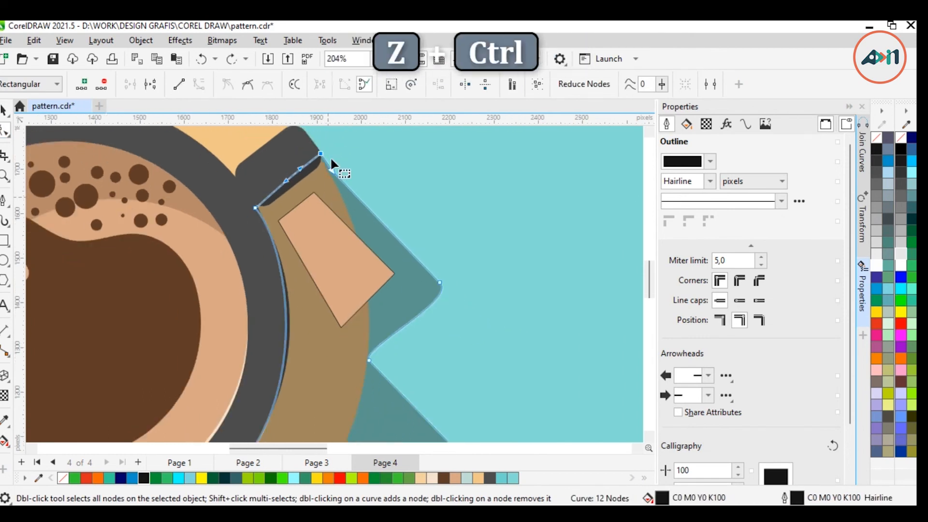
pyautogui.moveTo(321, 153); pyautogui.dragTo(327, 162)
pyautogui.scroll(1, 313, 186)
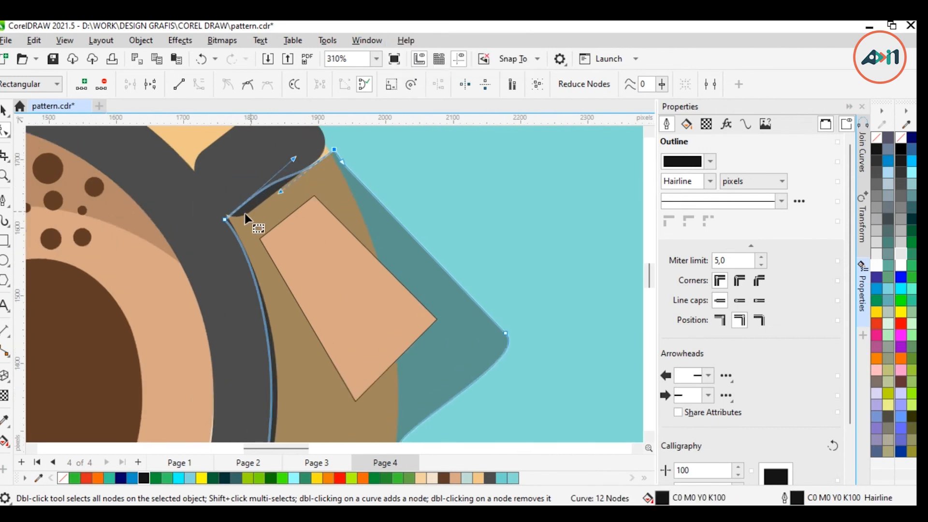
pyautogui.moveTo(227, 224); pyautogui.dragTo(233, 231)
pyautogui.moveTo(233, 232); pyautogui.dragTo(233, 233)
pyautogui.scroll(-3, 232, 172)
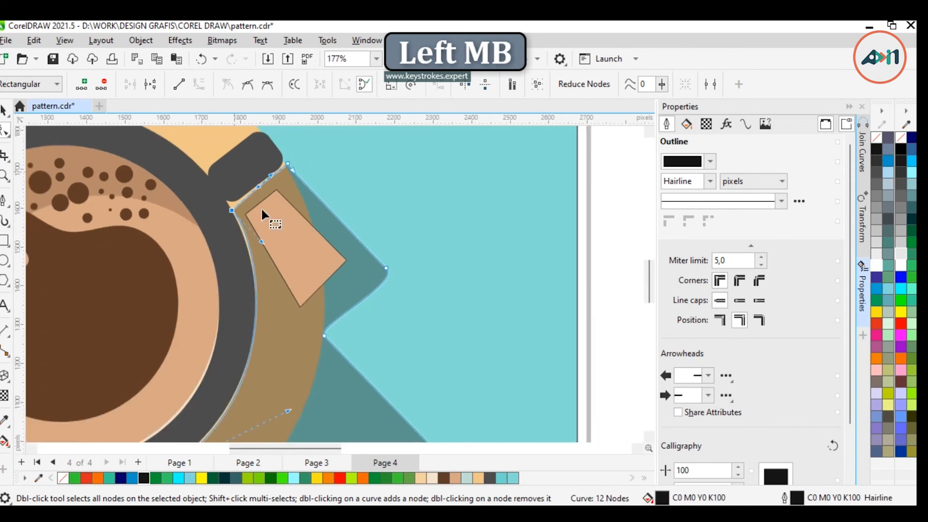
# Step: Return the shadow's inner node to the cup handle's base and delete the redundant node beside the handle's outer corner
pyautogui.scroll(2, 253, 152)
pyautogui.scroll(2, 250, 167)
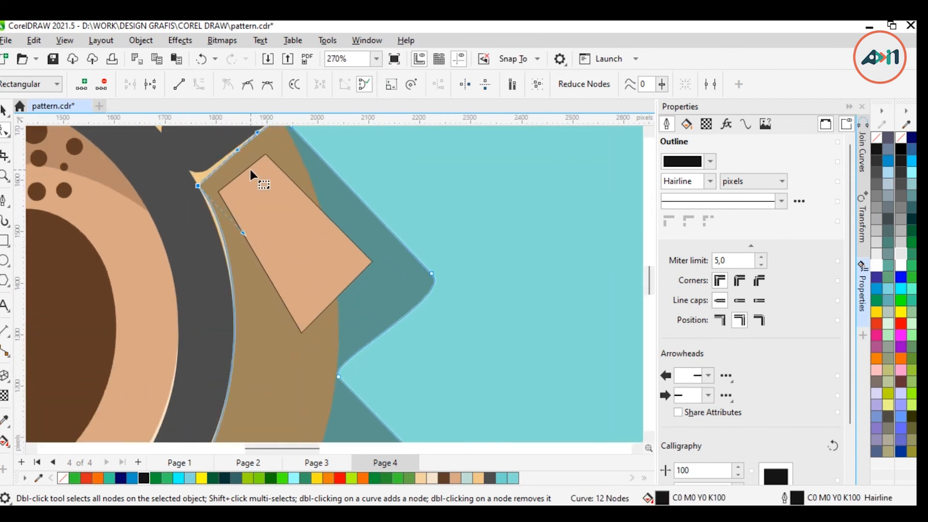
pyautogui.moveTo(185, 196); pyautogui.dragTo(179, 184)
pyautogui.scroll(-3, 291, 174)
pyautogui.scroll(3, 292, 173)
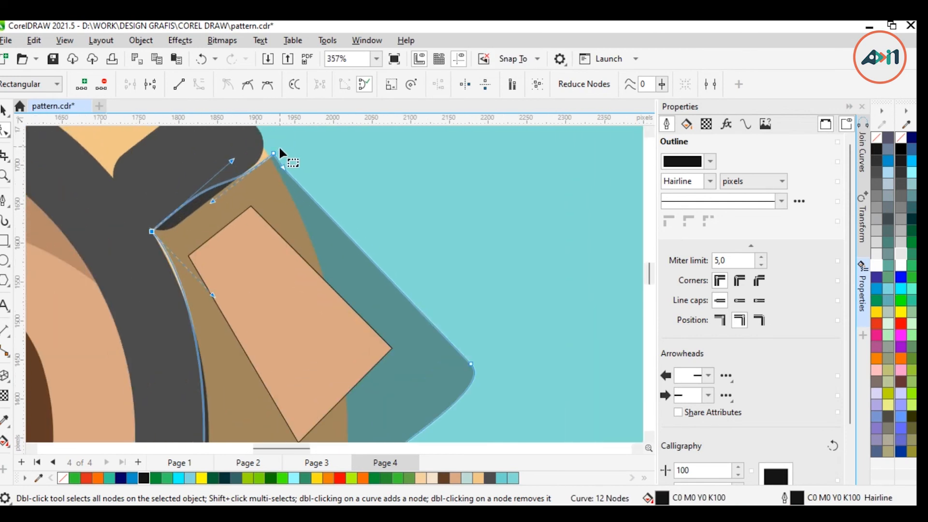
pyautogui.click(282, 153)
pyautogui.moveTo(283, 169)
pyautogui.mouseDown()
pyautogui.moveTo(300, 188)
pyautogui.moveTo(294, 158)
pyautogui.mouseUp()
pyautogui.press('Delete')
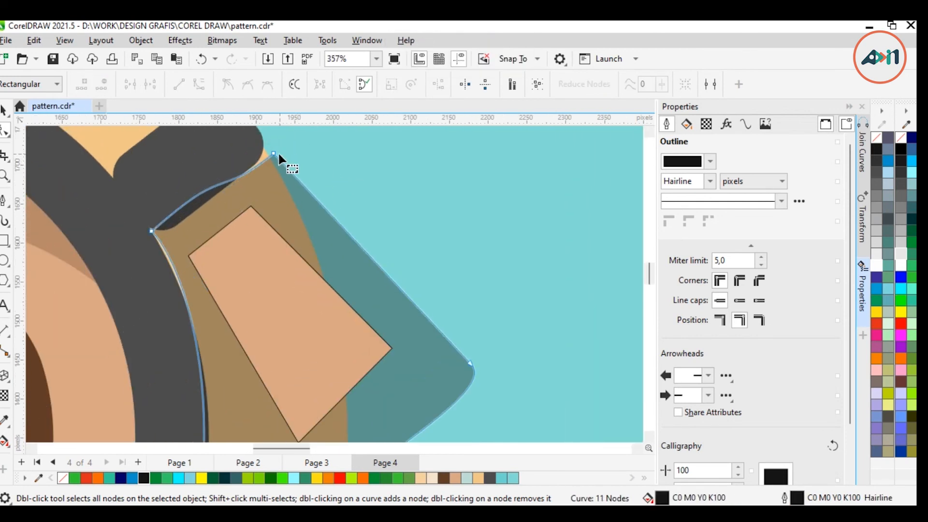
# Step: Move the shadow's outer node onto the edge of the cup handle's outer corner so its side runs straight
pyautogui.click(275, 150)
pyautogui.moveTo(274, 153)
pyautogui.mouseDown()
pyautogui.moveTo(264, 146)
pyautogui.moveTo(275, 148)
pyautogui.mouseUp()
pyautogui.scroll(-1, 288, 170)
pyautogui.scroll(1, 279, 155)
pyautogui.scroll(-2, 272, 159)
pyautogui.scroll(2, 272, 158)
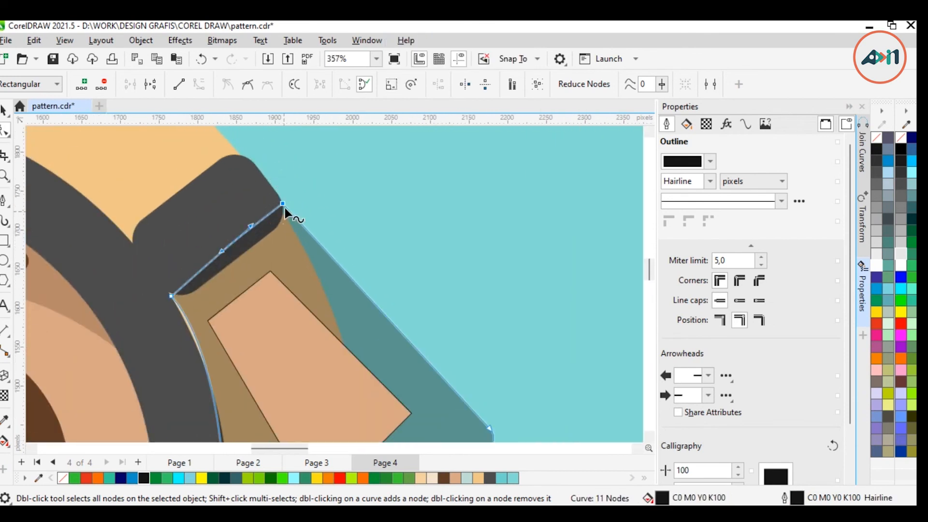
pyautogui.moveTo(283, 204); pyautogui.dragTo(279, 198)
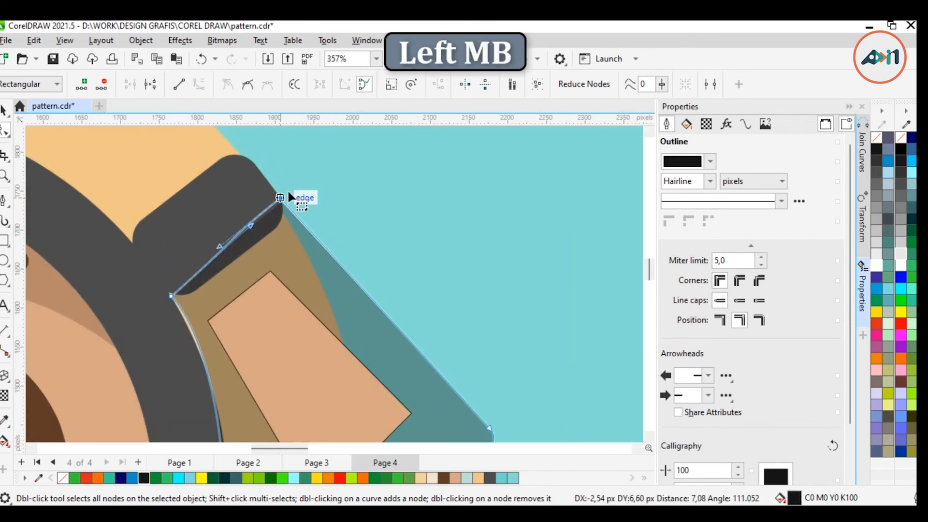
# Step: Round the tan shape's outer corner by adding a node on each side of it and deleting the corner node
pyautogui.scroll(-6, 279, 189)
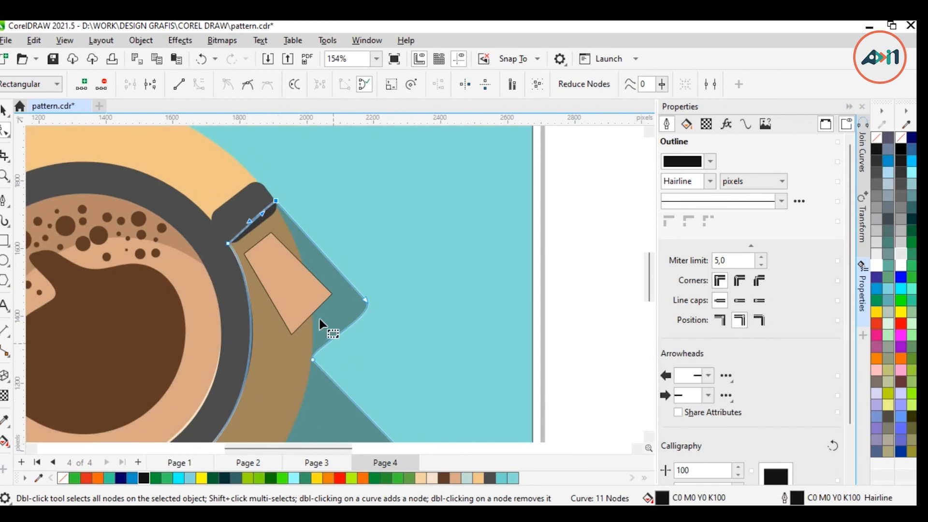
pyautogui.click(312, 302)
pyautogui.scroll(4, 331, 300)
pyautogui.doubleClick(323, 278)
pyautogui.doubleClick(323, 297)
pyautogui.click(333, 288)
pyautogui.hotkey('ctrl', 'z')
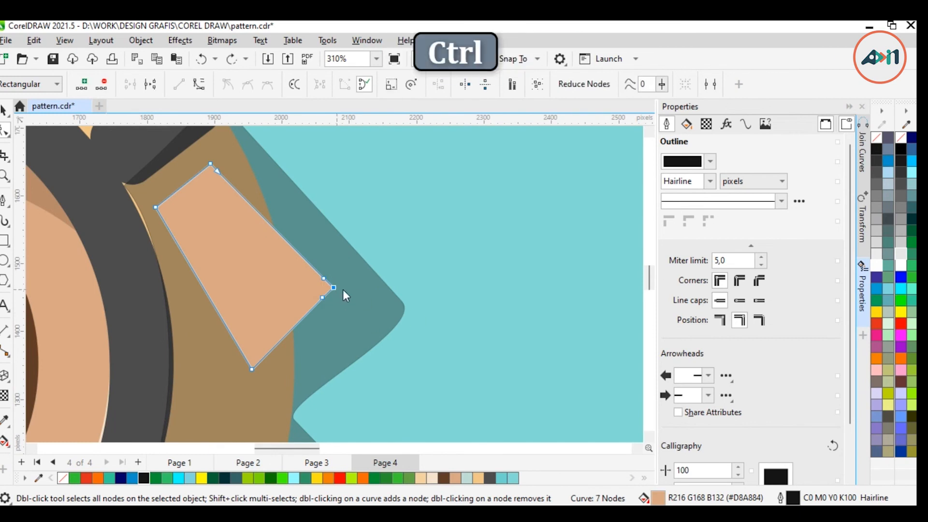
pyautogui.hotkey('ctrl', 'a')
pyautogui.click(333, 288)
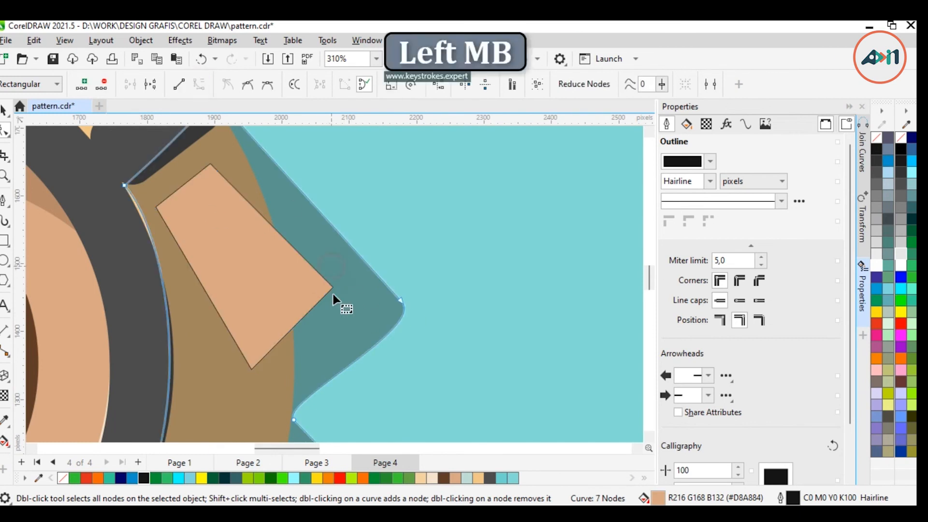
pyautogui.press('Delete')
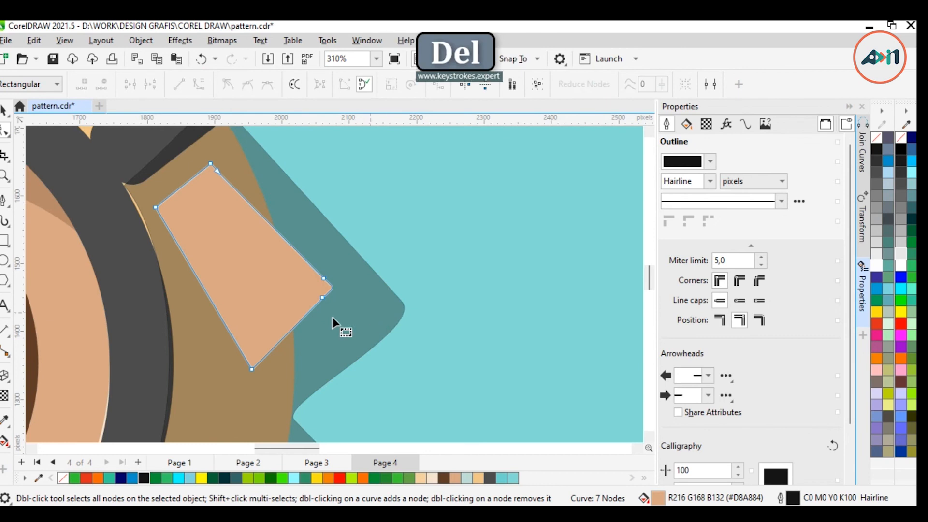
# Step: Round the tan shape's lower corner by adding a node on each side of it and deleting the corner node
pyautogui.click(212, 166)
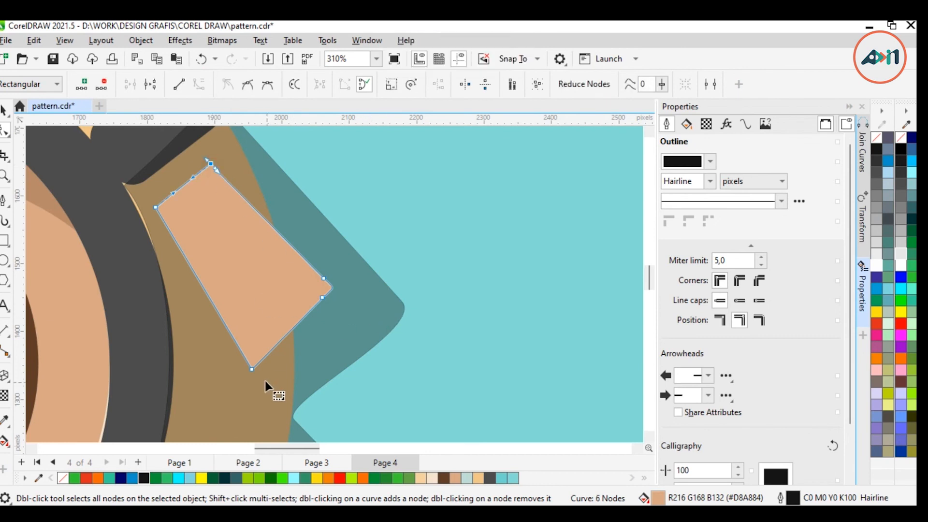
pyautogui.doubleClick(236, 343)
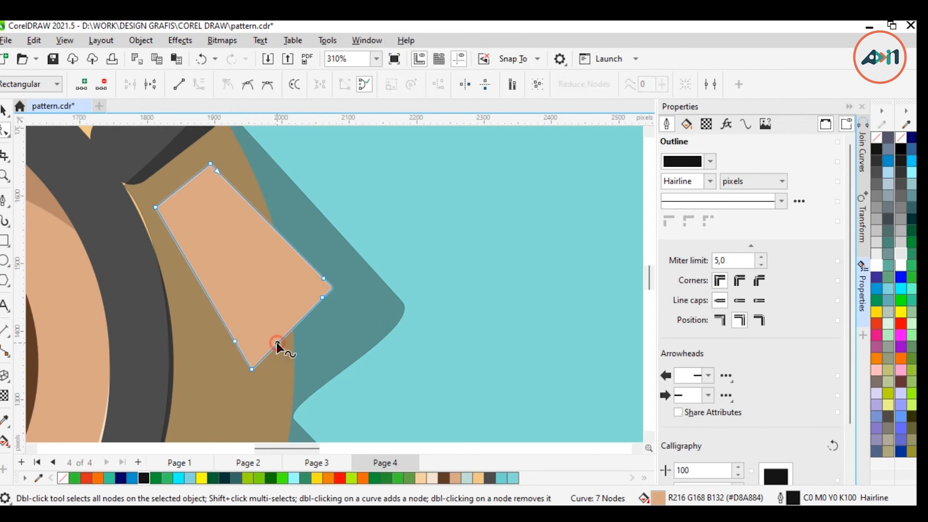
pyautogui.doubleClick(277, 342)
pyautogui.click(253, 369)
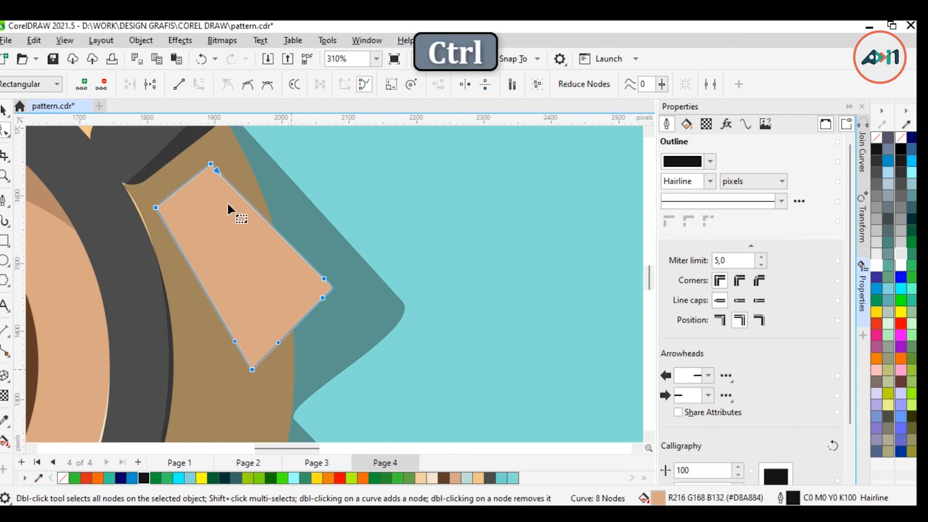
pyautogui.click(261, 375)
pyautogui.click(252, 370)
pyautogui.press('Delete')
# Step: Adjust the curve handles at the tan shape's lower and outer corners to give both a broader, softer rounding
pyautogui.scroll(2, 250, 371)
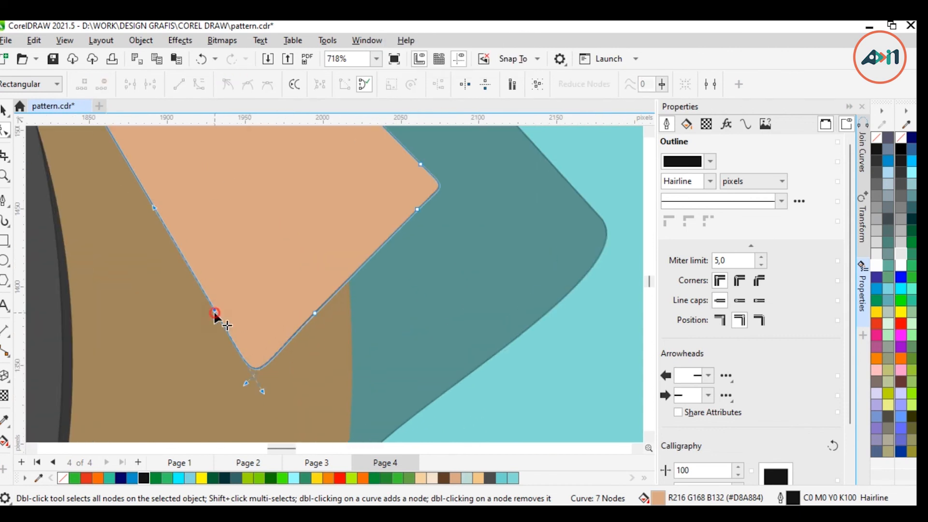
pyautogui.moveTo(264, 392); pyautogui.dragTo(269, 368)
pyautogui.click(441, 205)
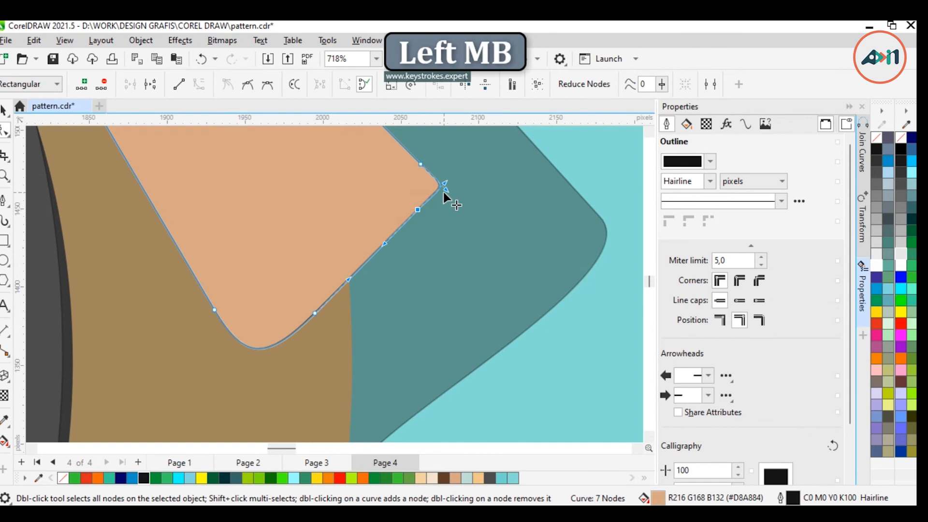
pyautogui.moveTo(444, 190)
pyautogui.mouseDown()
pyautogui.moveTo(433, 176)
pyautogui.moveTo(445, 184)
pyautogui.moveTo(430, 197)
pyautogui.mouseUp()
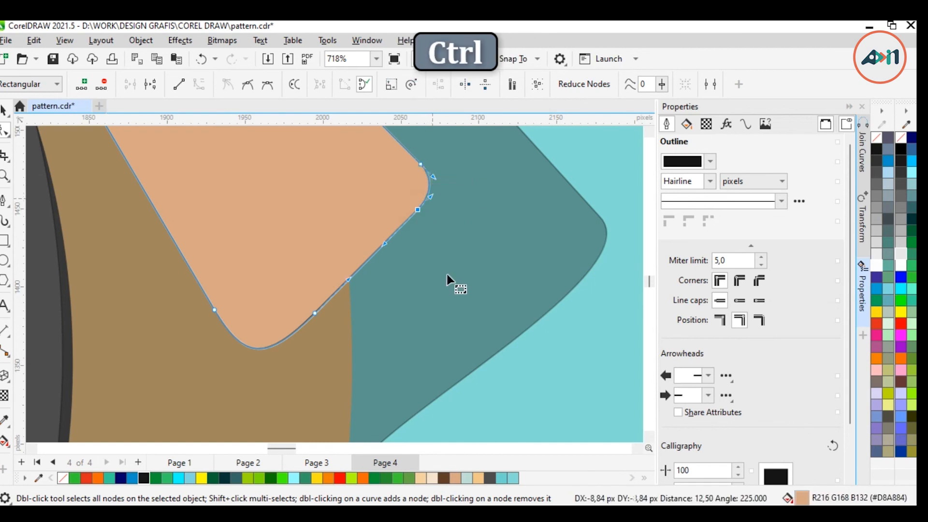
# Step: Round the tan shape's upper corner by adding a node on each side of it and deleting the corner node
pyautogui.scroll(-3, 446, 273)
pyautogui.scroll(2, 398, 214)
pyautogui.doubleClick(353, 169)
pyautogui.click(388, 173)
pyautogui.doubleClick(387, 173)
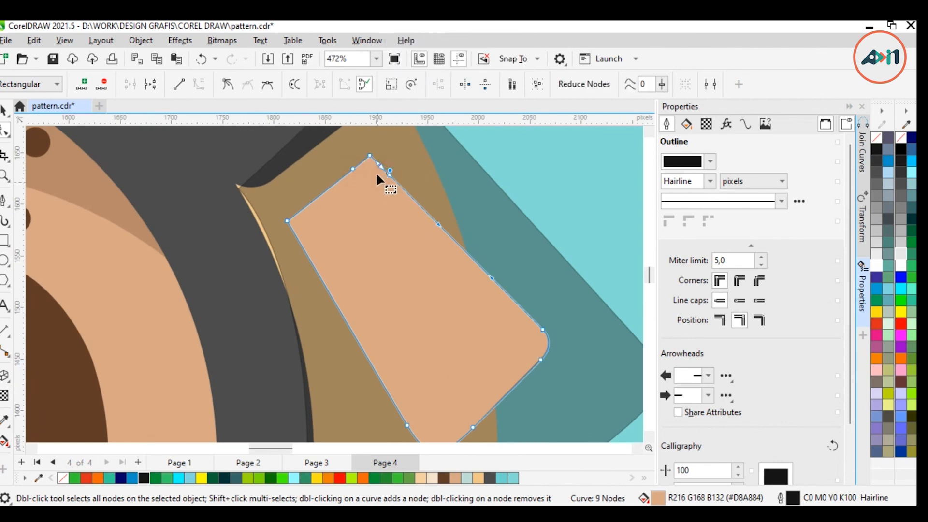
pyautogui.click(369, 156)
pyautogui.press('Delete')
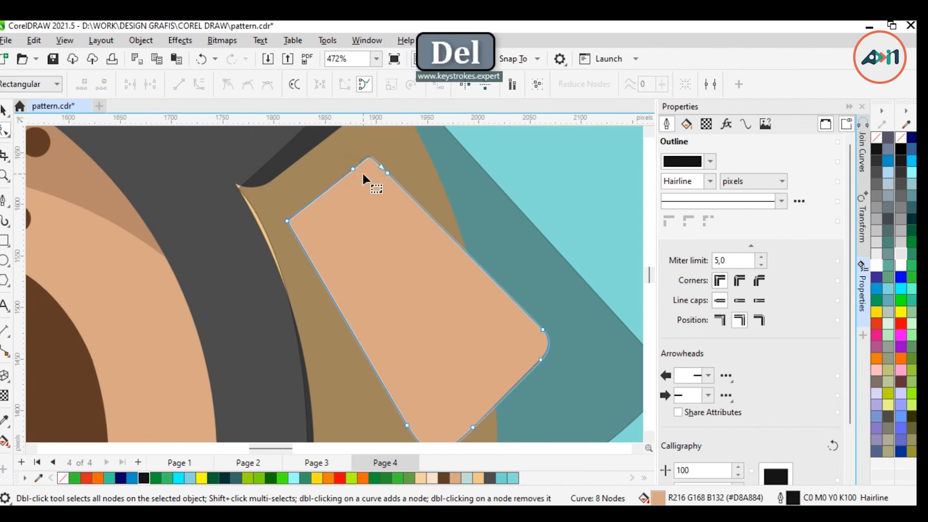
# Step: Round the tan shape's inner corner beside the cup by adding a node on each side and deleting the corner node
pyautogui.scroll(1, 362, 171)
pyautogui.click(291, 216)
pyautogui.doubleClick(291, 216)
pyautogui.doubleClick(283, 242)
pyautogui.click(276, 228)
pyautogui.press('Delete')
# Step: Move the handle shadow's outer corner node inward and bend its curve handle so the corner is pointed with a straighter lower side
pyautogui.scroll(-9, 325, 255)
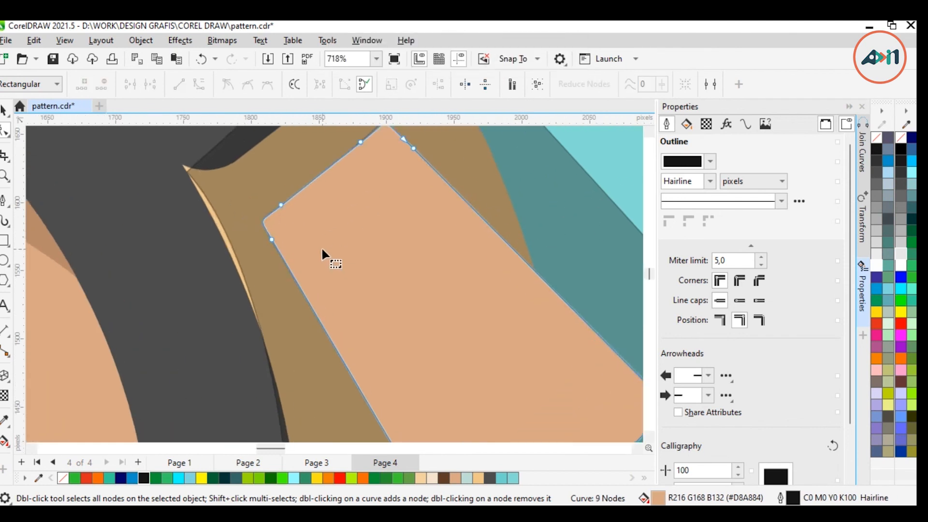
pyautogui.click(444, 282)
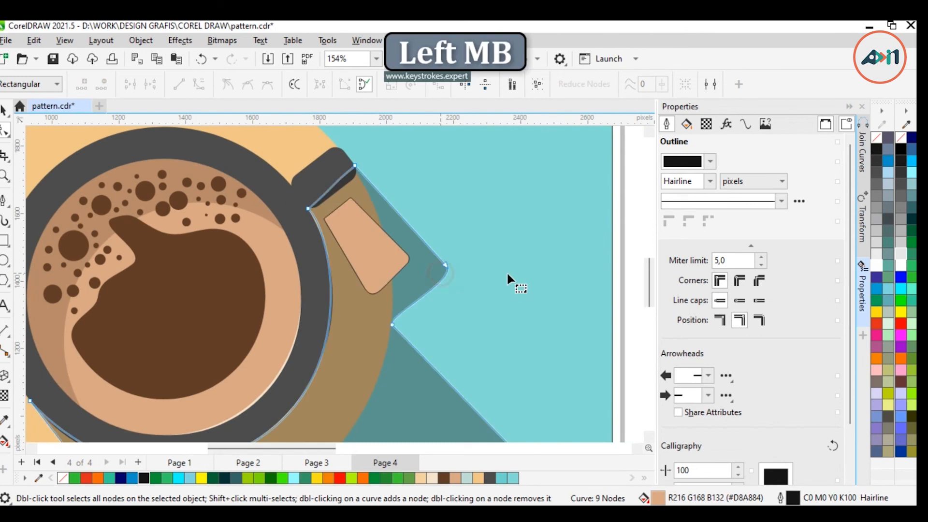
pyautogui.scroll(6, 472, 275)
pyautogui.moveTo(425, 272); pyautogui.dragTo(413, 257)
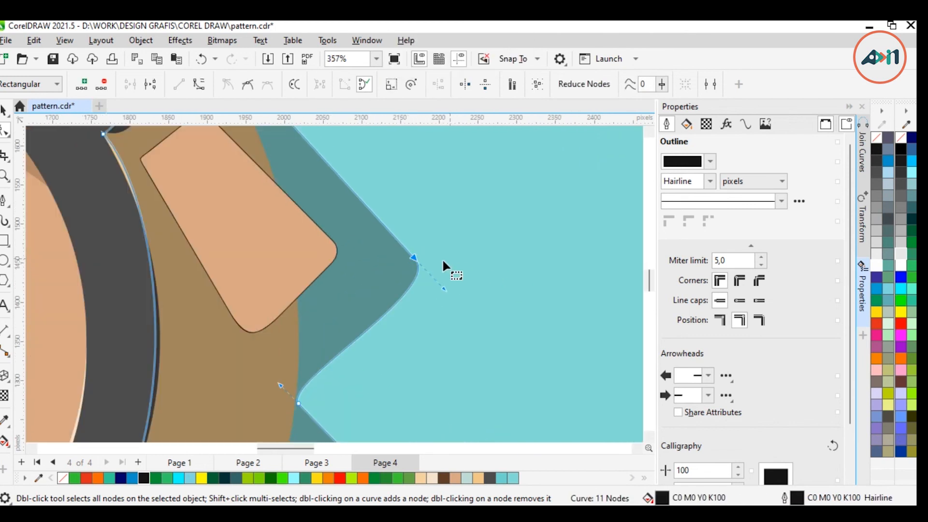
pyautogui.moveTo(448, 294); pyautogui.dragTo(366, 305)
# Step: Round the handle shadow's outer corner by adding a node on each side of it and deleting the corner node
pyautogui.doubleClick(393, 235)
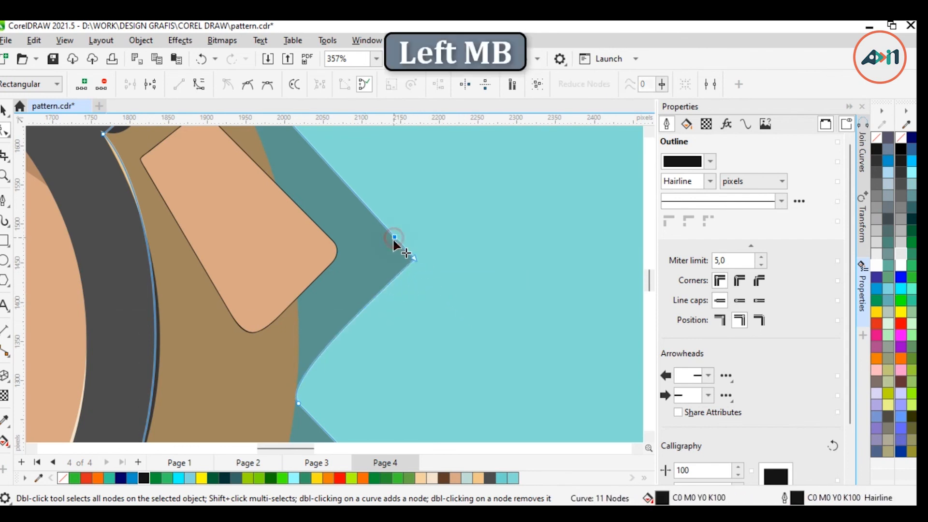
pyautogui.click(392, 281)
pyautogui.click(414, 258)
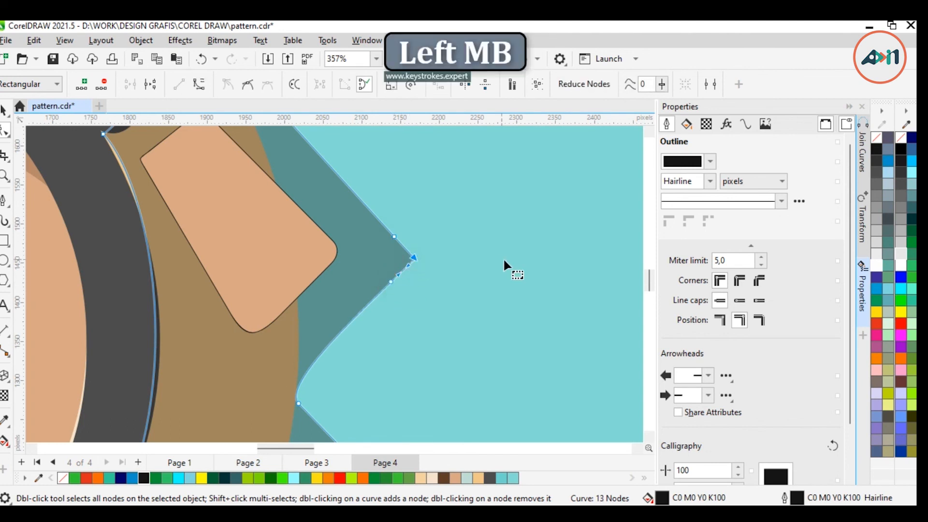
pyautogui.press('Delete')
# Step: Soften the curve of the handle shadow's rounded outer corner with its curve handles and remove the shadow's outline
pyautogui.click(393, 278)
pyautogui.moveTo(414, 256)
pyautogui.mouseDown()
pyautogui.moveTo(403, 270)
pyautogui.moveTo(410, 251)
pyautogui.mouseUp()
pyautogui.click(394, 237)
pyautogui.click(464, 217)
pyautogui.scroll(-5, 464, 219)
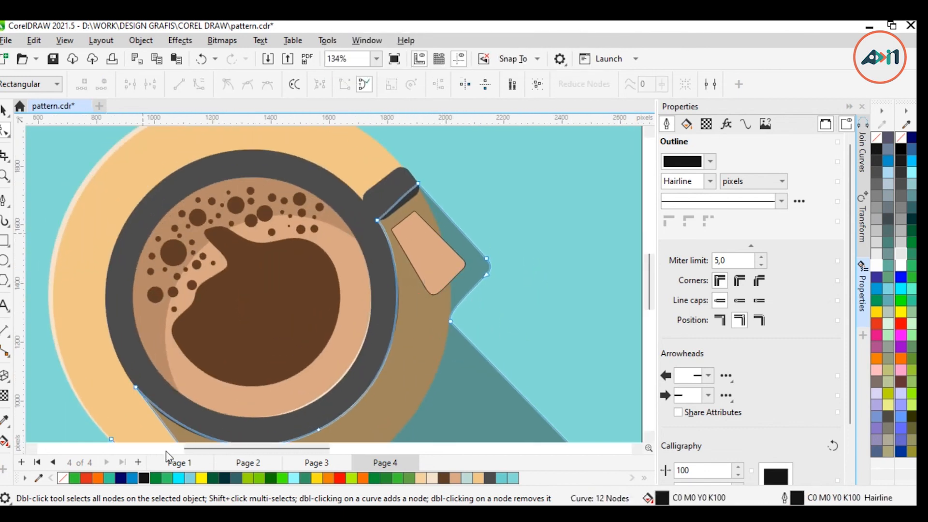
pyautogui.rightClick(63, 478)
pyautogui.click(5, 111)
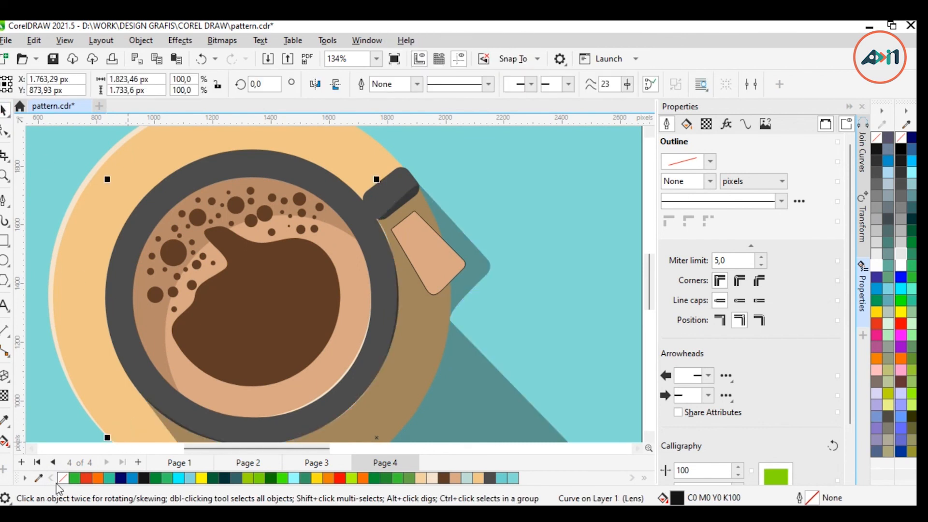
# Step: Trim the tan shape out of the shadow to form the handle's opening and delete the leftover tan shape
pyautogui.click(438, 278)
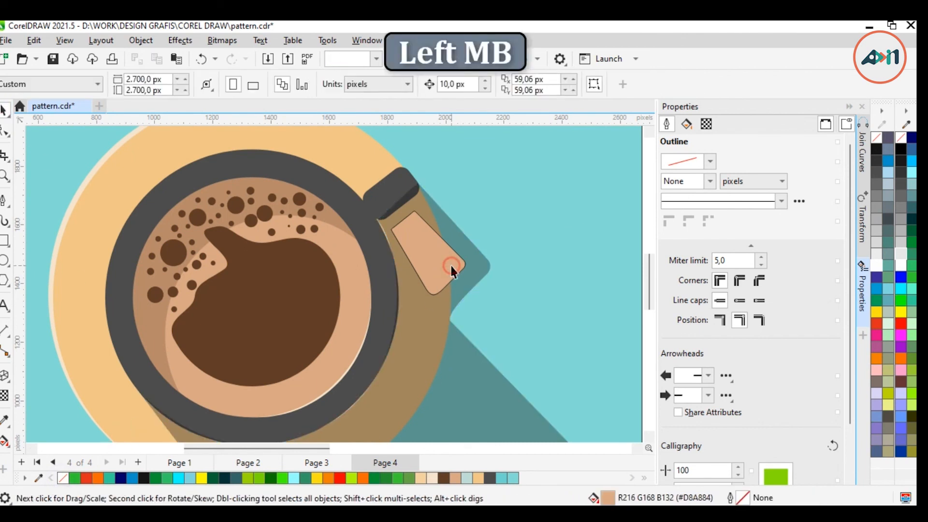
pyautogui.keyDown('shift'); pyautogui.click(514, 288); pyautogui.keyUp('shift')
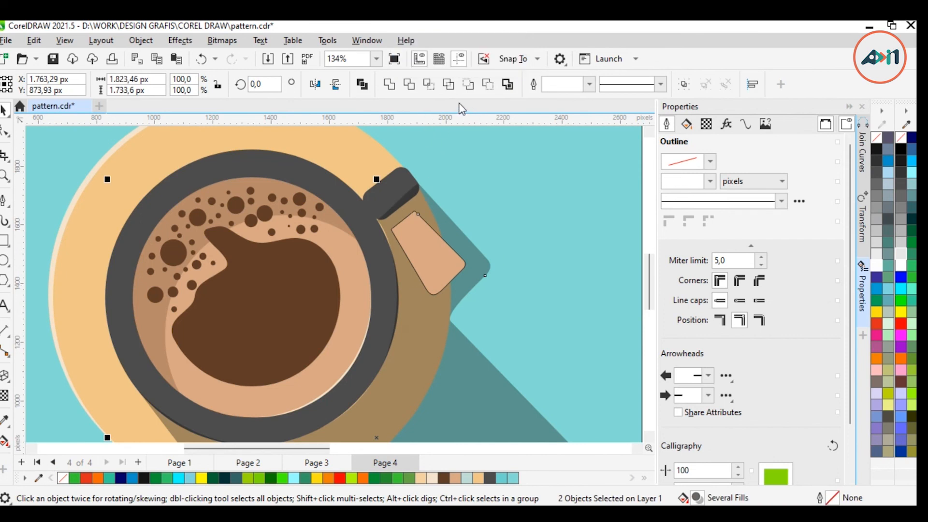
pyautogui.click(416, 257)
pyautogui.moveTo(416, 256); pyautogui.dragTo(534, 234)
pyautogui.press('Delete')
pyautogui.click(538, 228)
# Step: Bring the dark cup handle forward one level in the stacking order
pyautogui.scroll(-1, 375, 315)
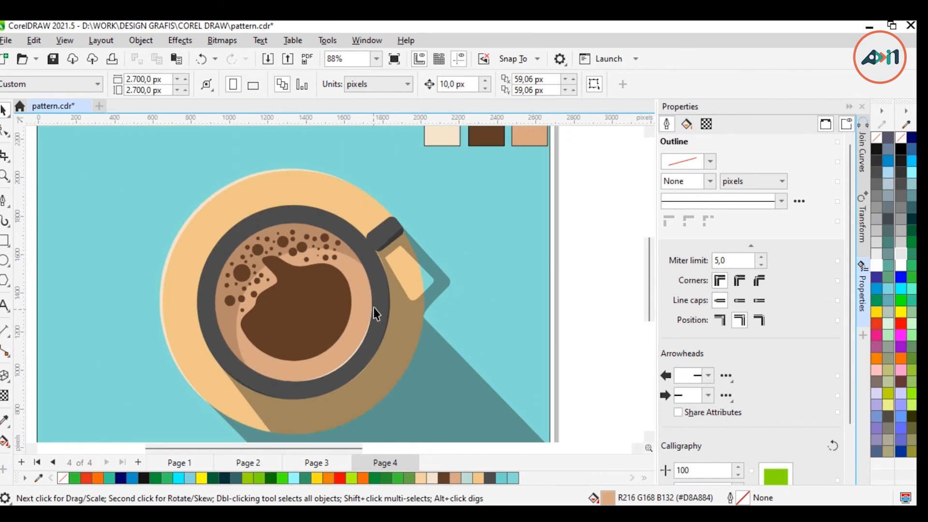
pyautogui.scroll(-2, 210, 237)
pyautogui.scroll(1, 296, 344)
pyautogui.scroll(-1, 213, 276)
pyautogui.scroll(2, 327, 273)
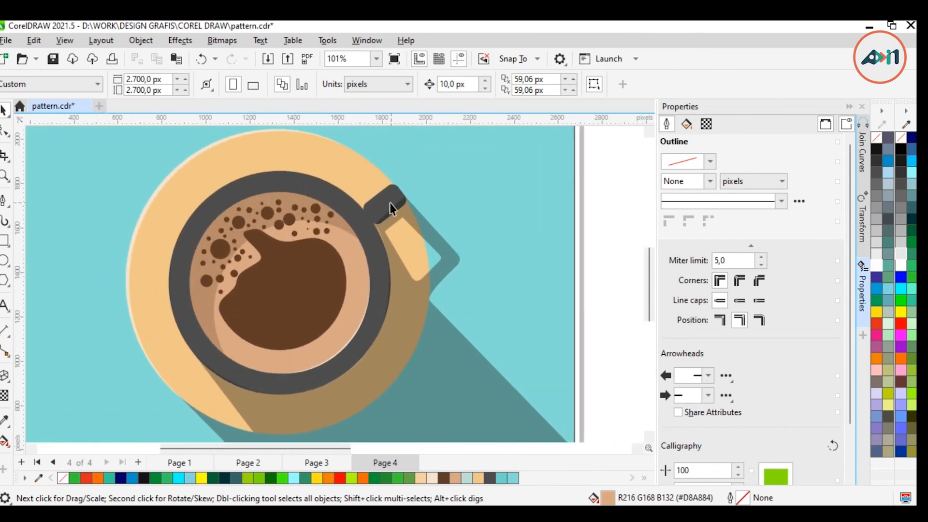
pyautogui.click(390, 207)
pyautogui.hotkey('ctrl', 'pageup')
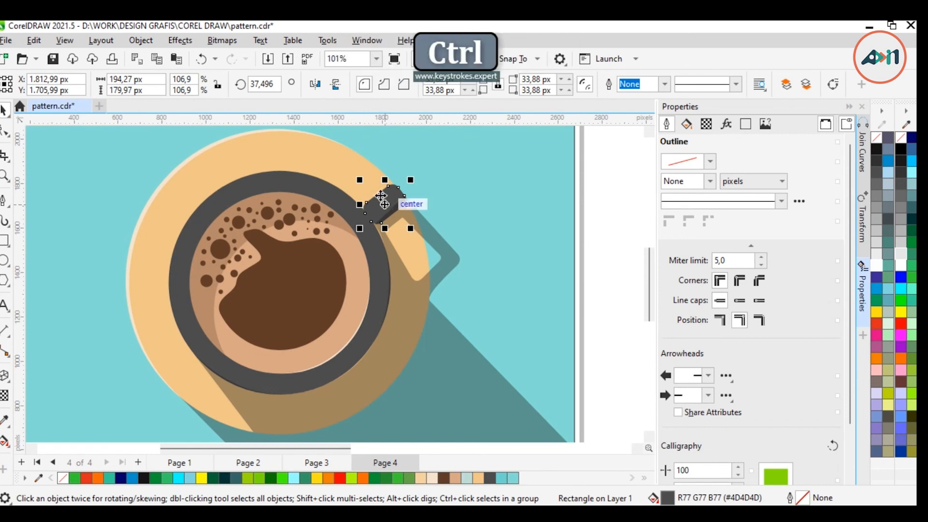
# Step: Restack the long shadow so it lies above the saucer but beneath the cup and its handle
pyautogui.click(449, 239)
pyautogui.hotkey('ctrl', 'pagedown')
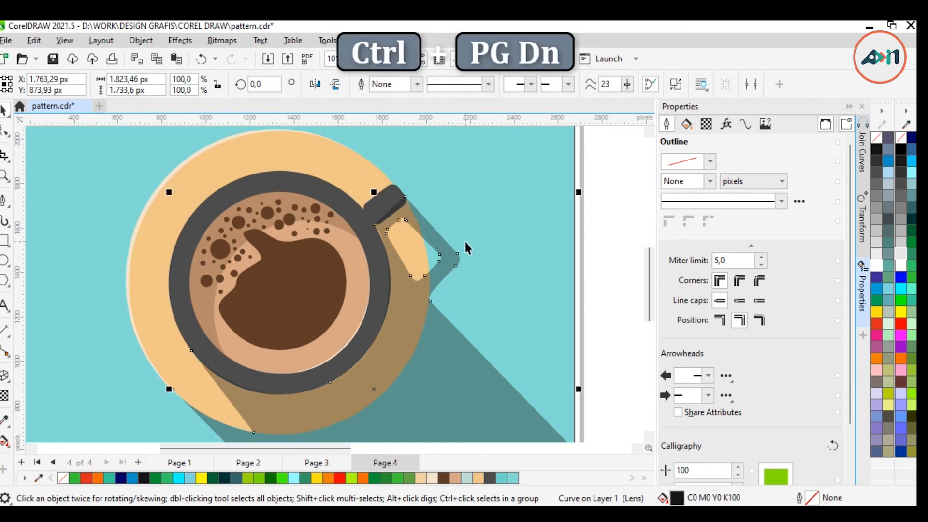
pyautogui.hotkey('shift', 'pagedown')
pyautogui.hotkey('ctrl', 'pageup')
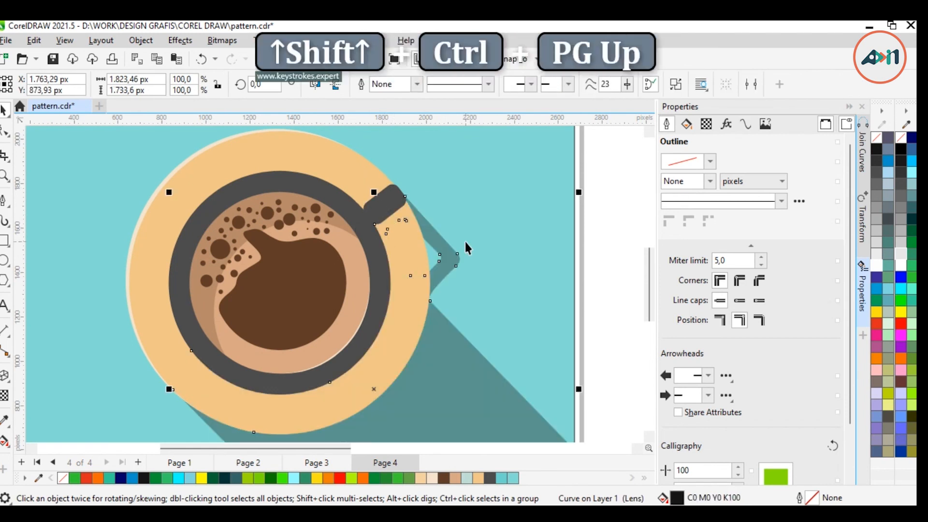
pyautogui.hotkey('ctrl', 'pageup')
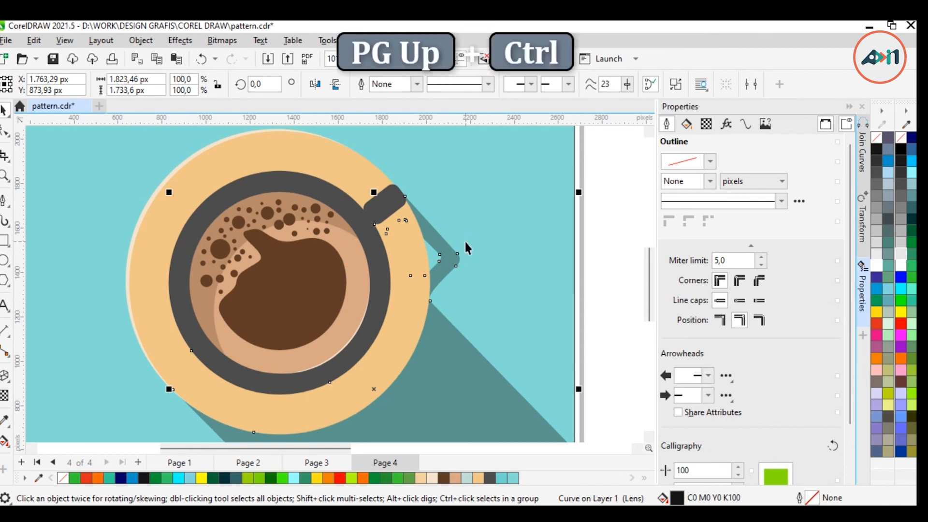
pyautogui.hotkey('ctrl', 'pageup')
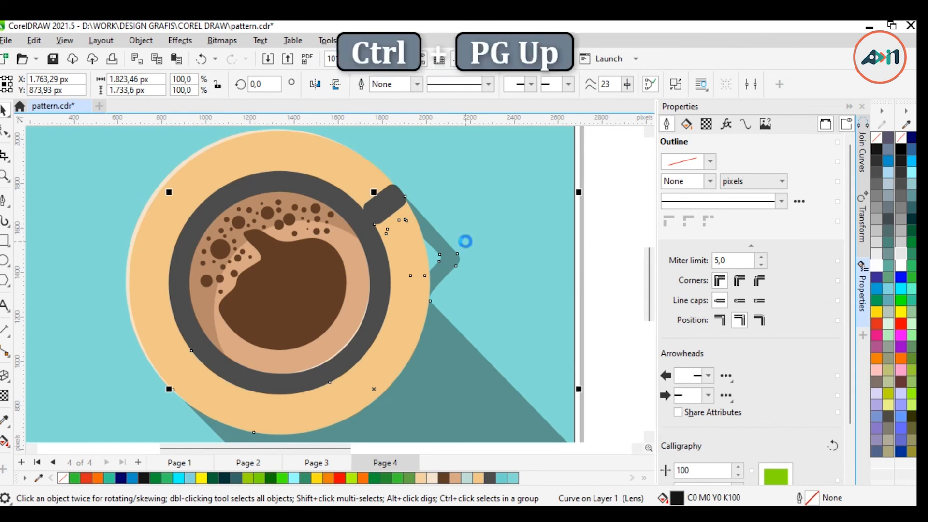
pyautogui.hotkey('ctrl', 'pageup')
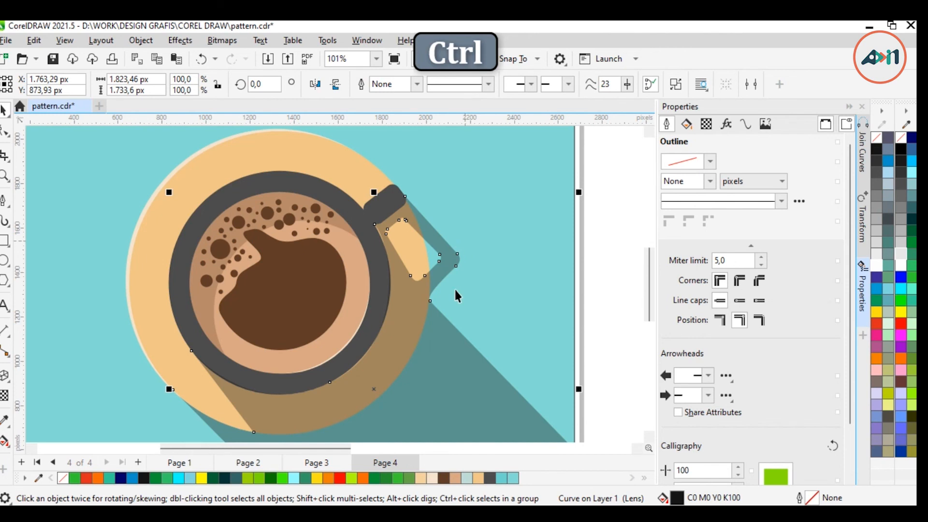
pyautogui.click(496, 271)
# Step: Change the long shadow's slant by moving its end nodes left along the page's bottom edge and down its right edge
pyautogui.scroll(-2, 151, 234)
pyautogui.scroll(-1, 444, 320)
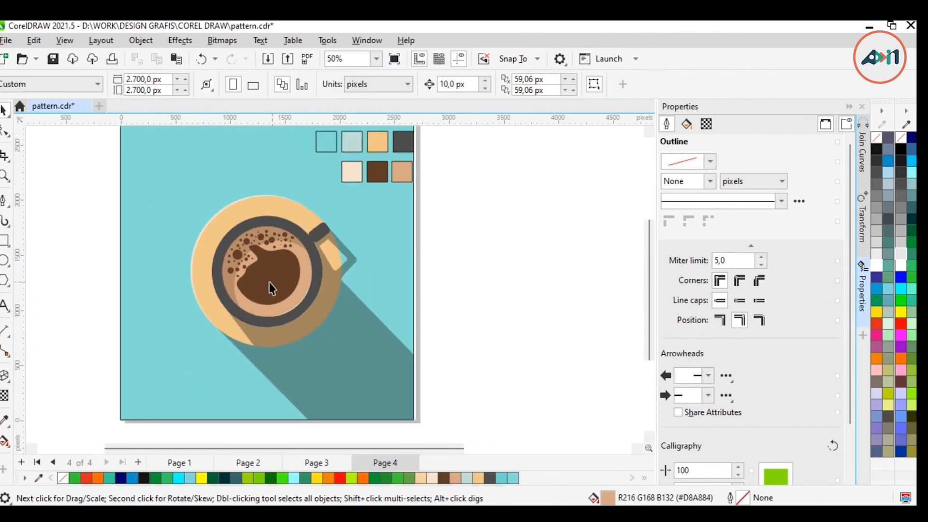
pyautogui.scroll(3, 125, 275)
pyautogui.scroll(-1, 93, 296)
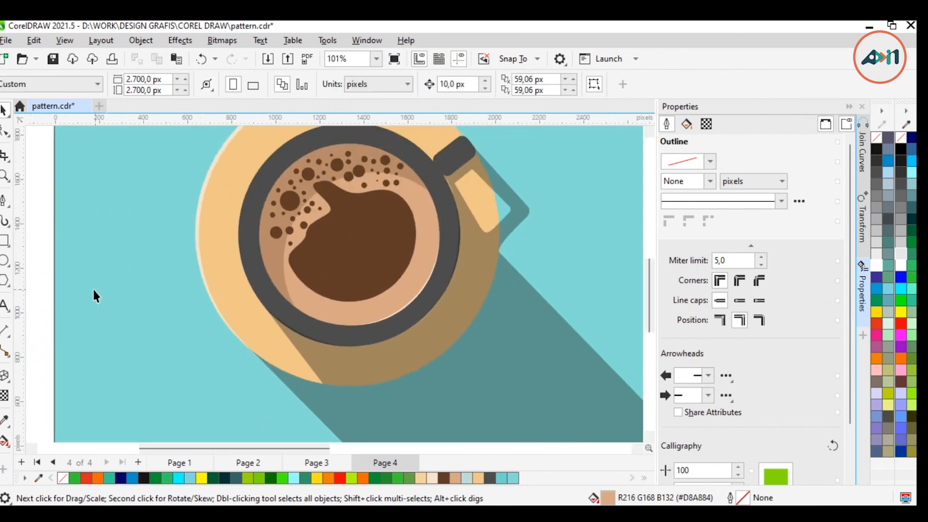
pyautogui.scroll(-1, 145, 219)
pyautogui.scroll(-2, 294, 355)
pyautogui.click(293, 360)
pyautogui.click(5, 130)
pyautogui.moveTo(284, 362); pyautogui.dragTo(270, 366)
pyautogui.moveTo(376, 308); pyautogui.dragTo(376, 315)
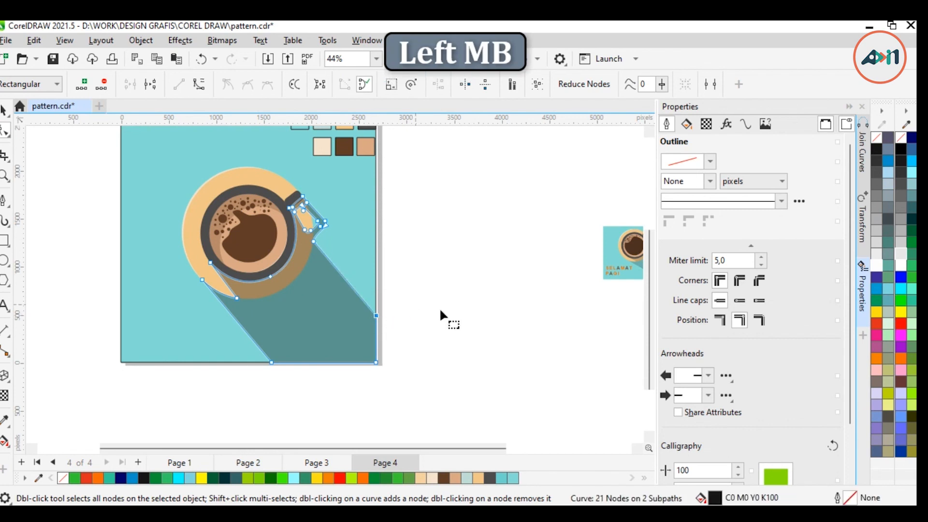
pyautogui.click(4, 110)
pyautogui.click(85, 262)
# Step: Add the two-line text "SELAMAT" and "PAGI" in the page's lower-left area beside the long shadow
pyautogui.scroll(-1, 377, 348)
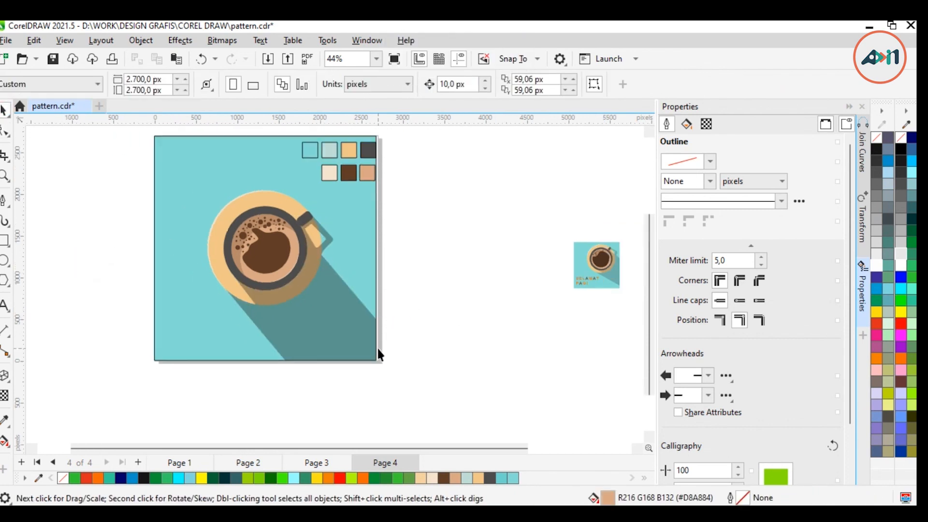
pyautogui.scroll(1, 242, 261)
pyautogui.scroll(1, 181, 244)
pyautogui.scroll(-1, 175, 257)
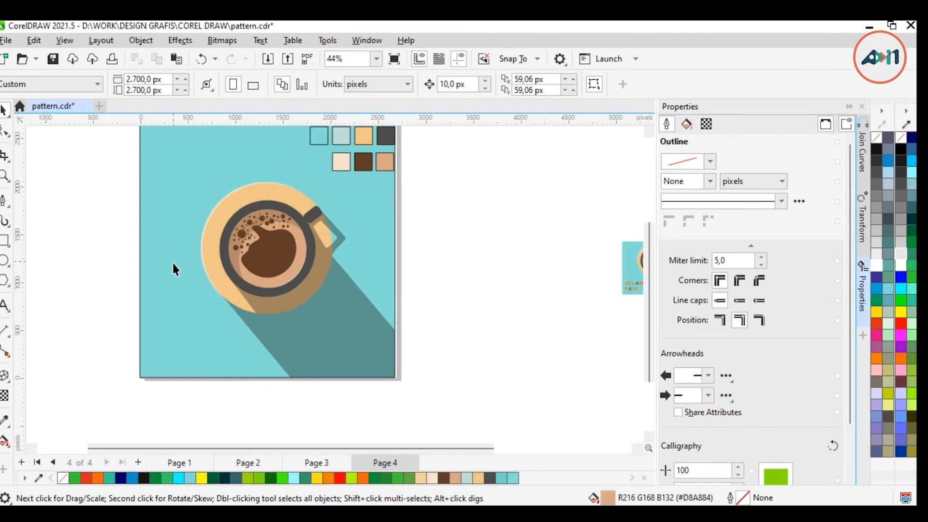
pyautogui.scroll(-1, 124, 248)
pyautogui.scroll(3, 123, 249)
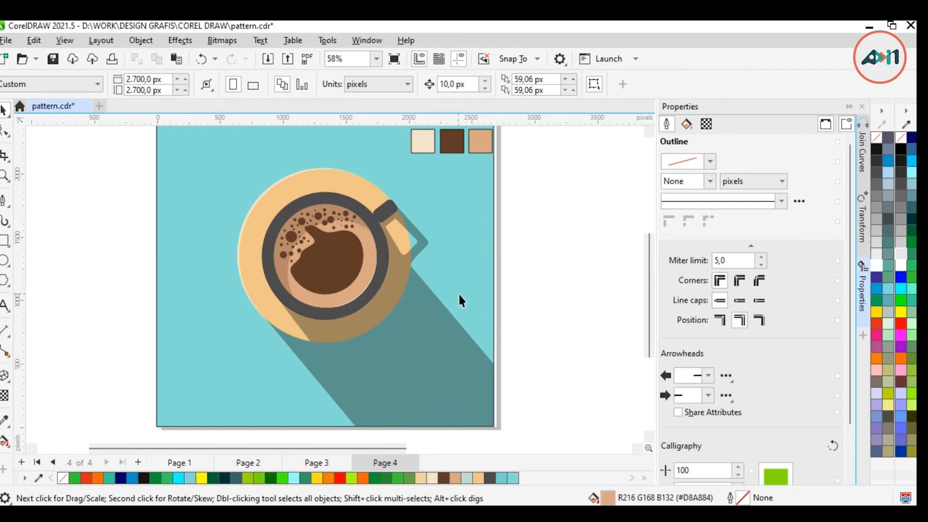
pyautogui.click(6, 307)
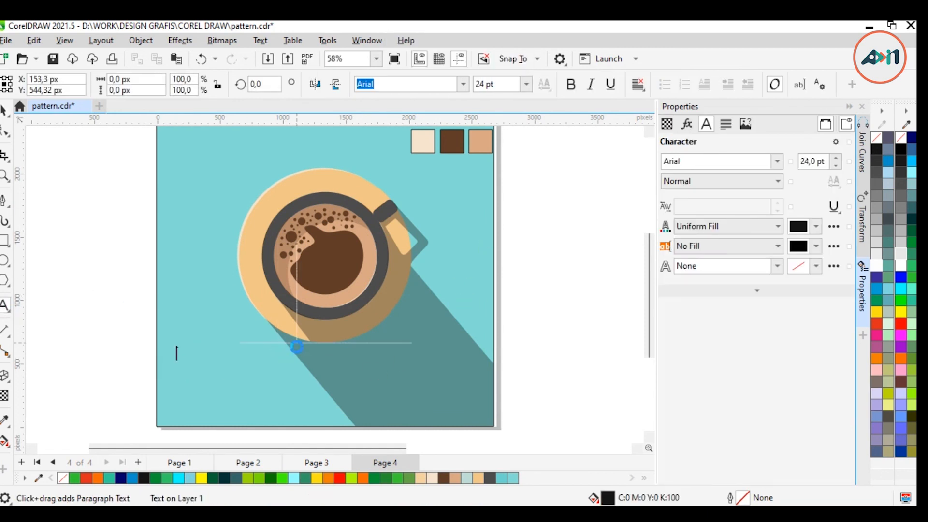
pyautogui.write('SELAMAT')
pyautogui.press('Return')
pyautogui.write('PAGI')
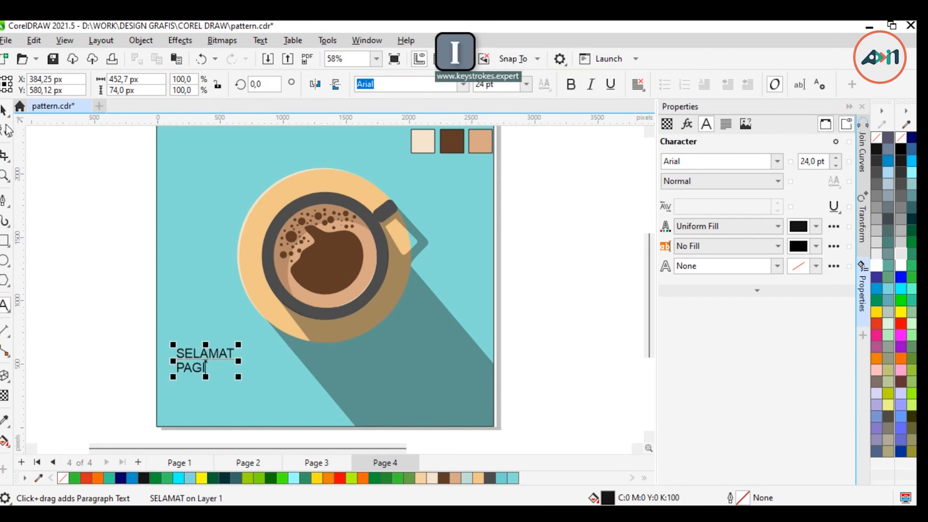
pyautogui.hotkey('ctrl', 'space')
# Step: Make the SELAMAT PAGI text bold and enlarge it proportionally
pyautogui.click(571, 84)
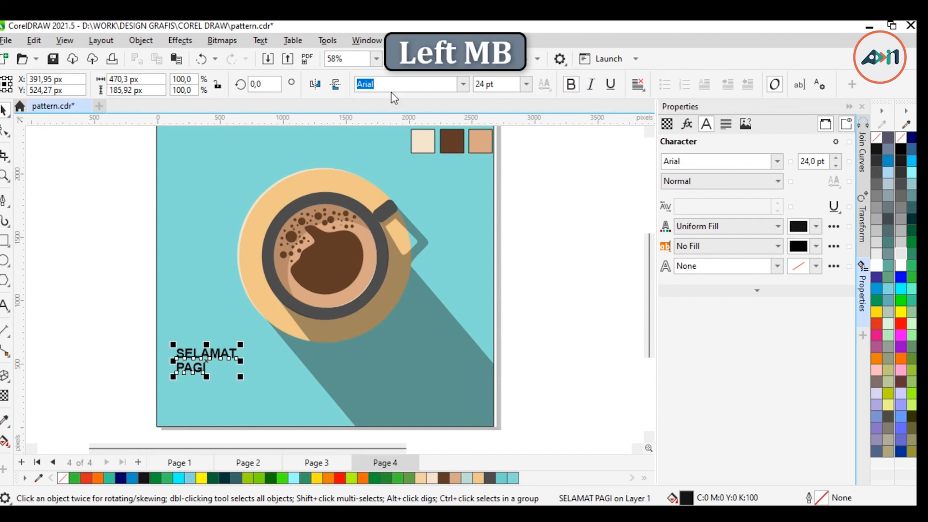
pyautogui.moveTo(240, 345); pyautogui.dragTo(223, 366)
pyautogui.click(114, 293)
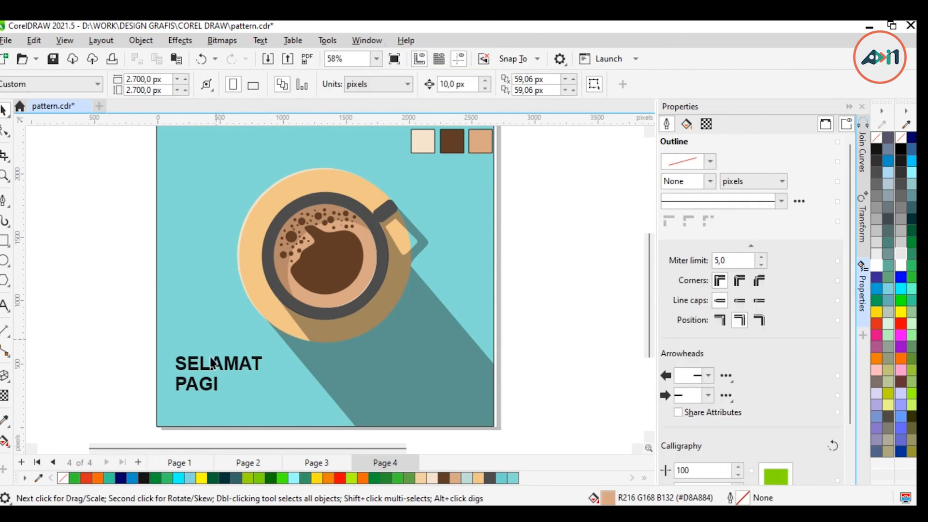
# Step: Fill the whole SELAMAT PAGI text with orange (#FF6600)
pyautogui.click(203, 369)
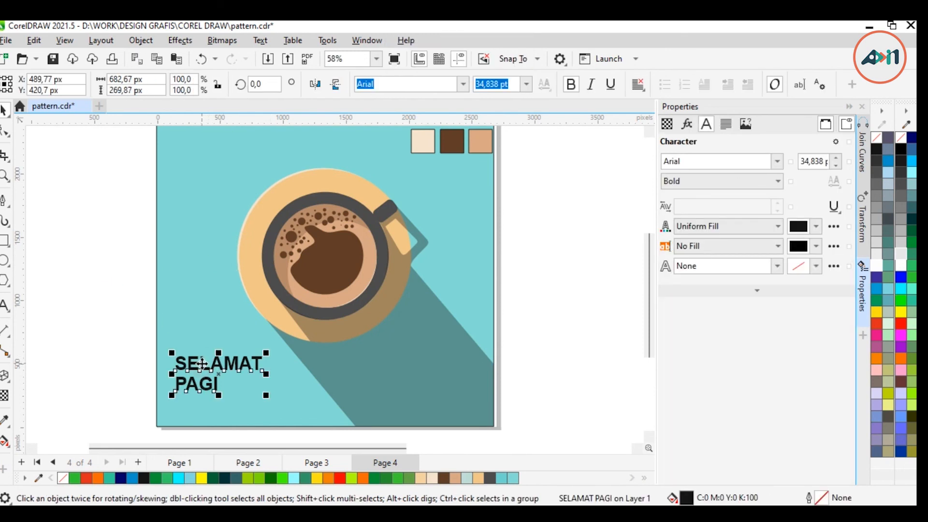
pyautogui.doubleClick(202, 363)
pyautogui.moveTo(179, 363); pyautogui.dragTo(265, 386)
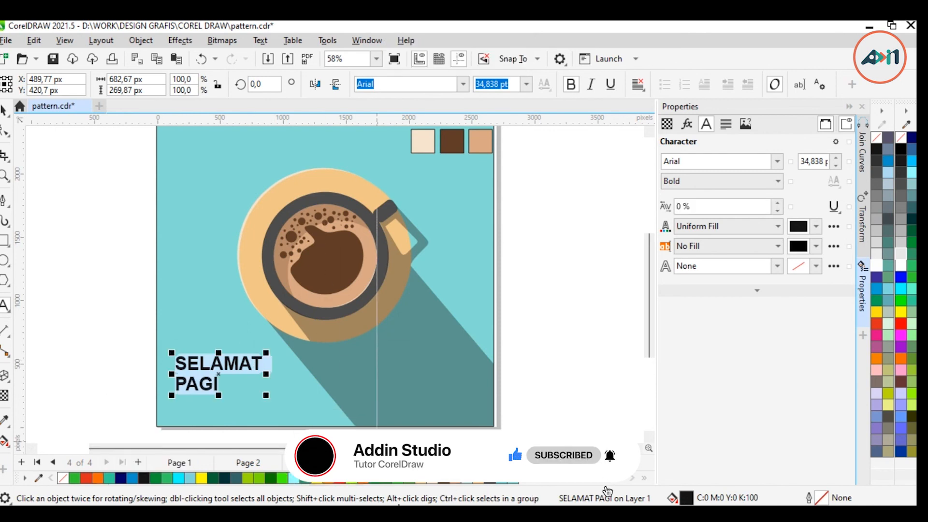
pyautogui.click(94, 478)
# Step: Try the darker orange #DC5800 on the whole SELAMAT PAGI text and set it back to #FF6600
pyautogui.click(175, 360)
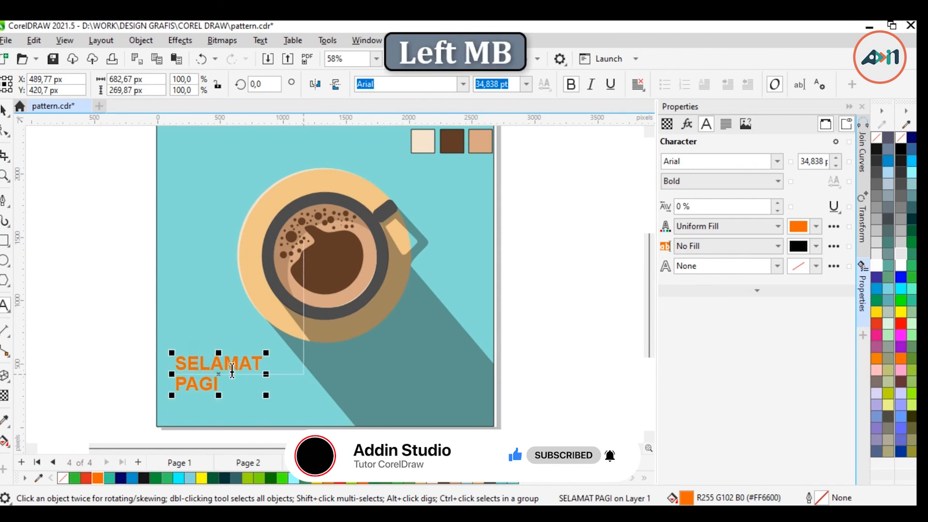
pyautogui.moveTo(175, 360); pyautogui.dragTo(221, 387)
pyautogui.click(98, 478)
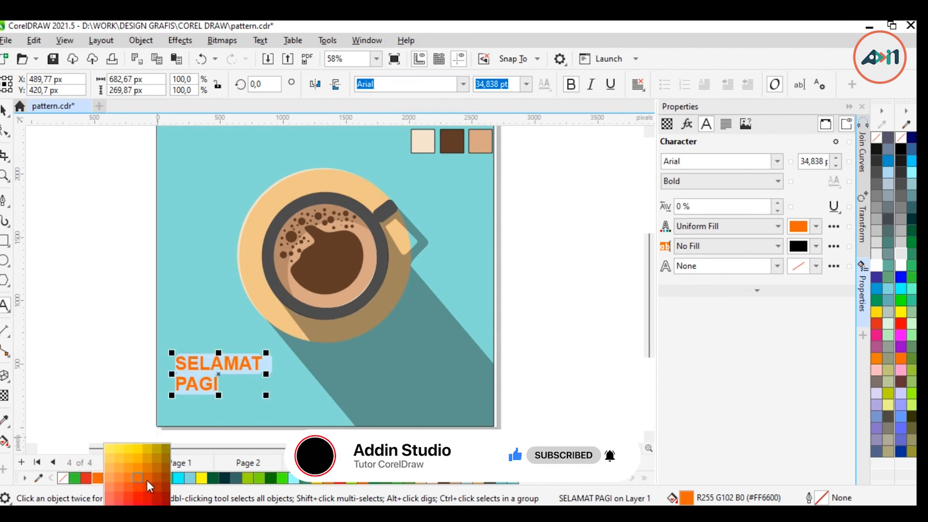
pyautogui.click(148, 478)
pyautogui.click(225, 363)
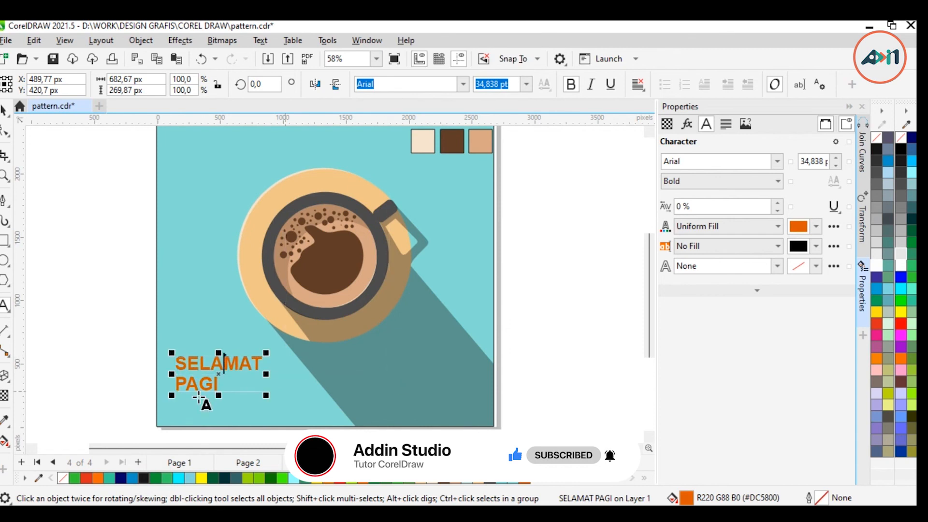
pyautogui.scroll(2, 198, 397)
pyautogui.moveTo(174, 341); pyautogui.dragTo(230, 379)
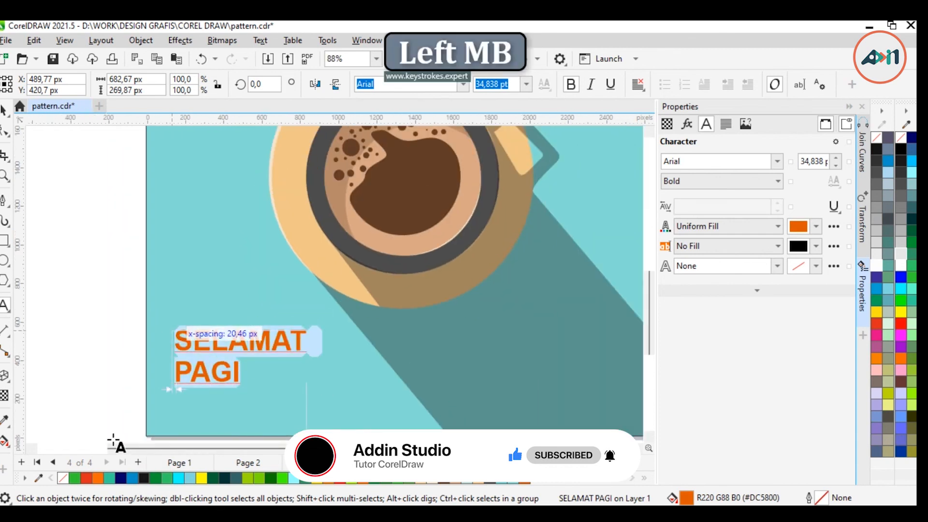
# Step: Recolour only the letters A in SELAMAT and PAGI dark brown (#603D27) and finish editing the text
pyautogui.click(254, 341)
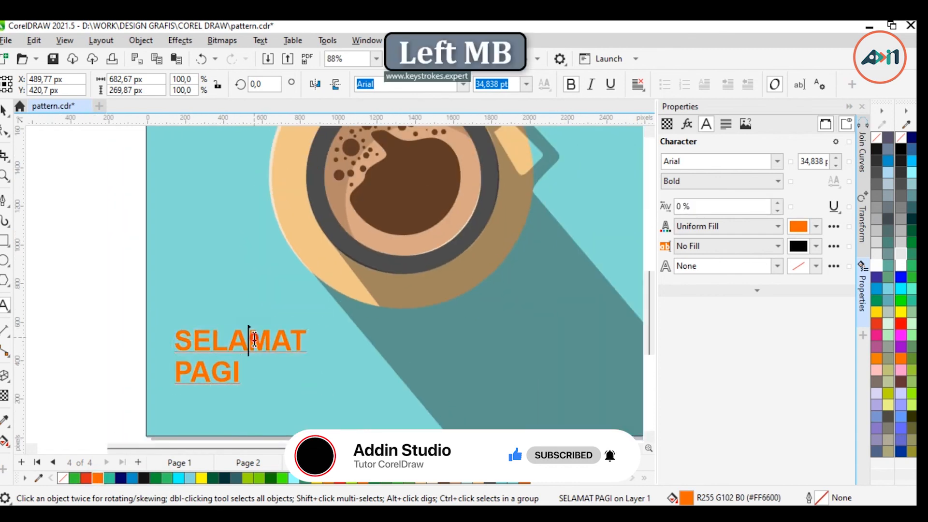
pyautogui.click(237, 338)
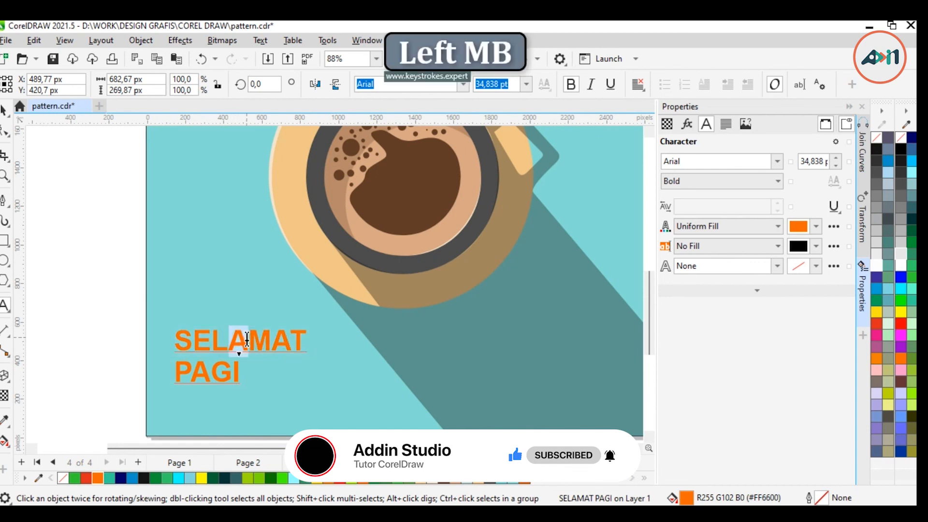
pyautogui.click(442, 480)
pyautogui.click(280, 351)
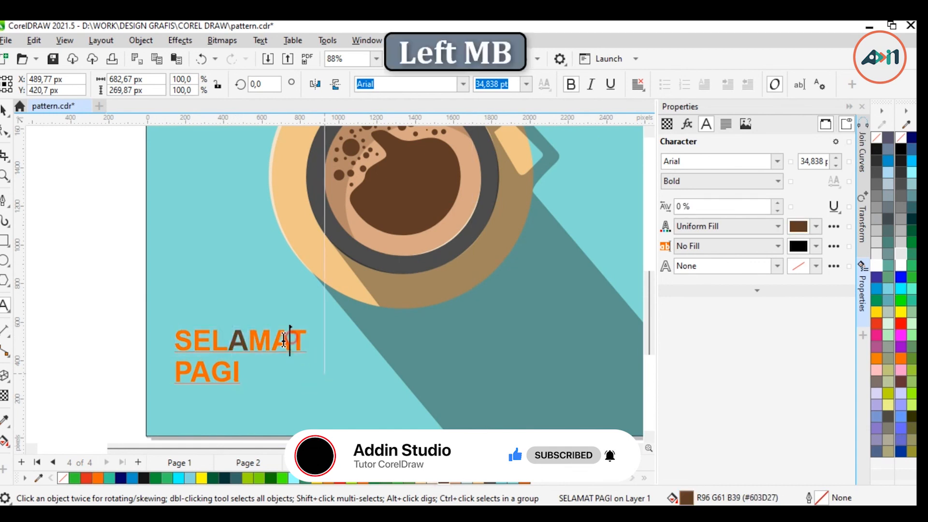
pyautogui.click(276, 352)
pyautogui.moveTo(208, 371); pyautogui.dragTo(195, 374)
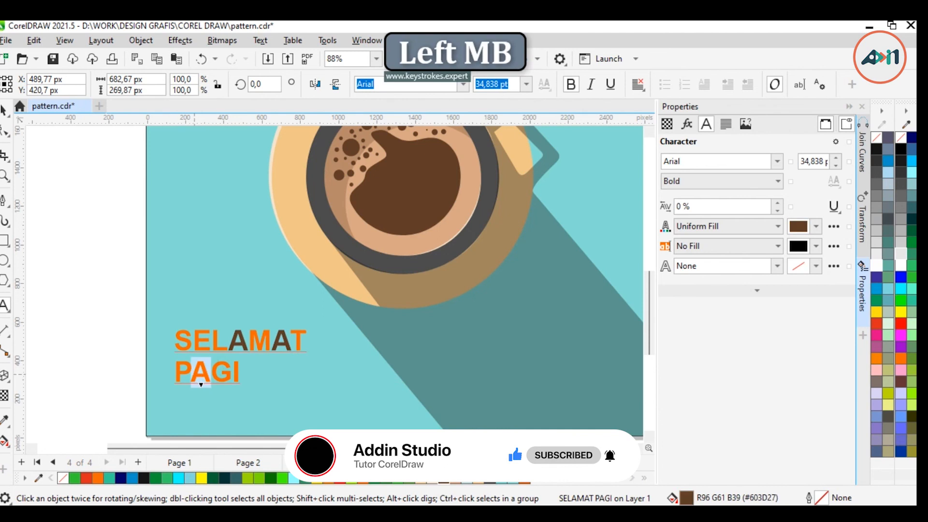
pyautogui.click(444, 481)
pyautogui.click(4, 111)
pyautogui.click(83, 255)
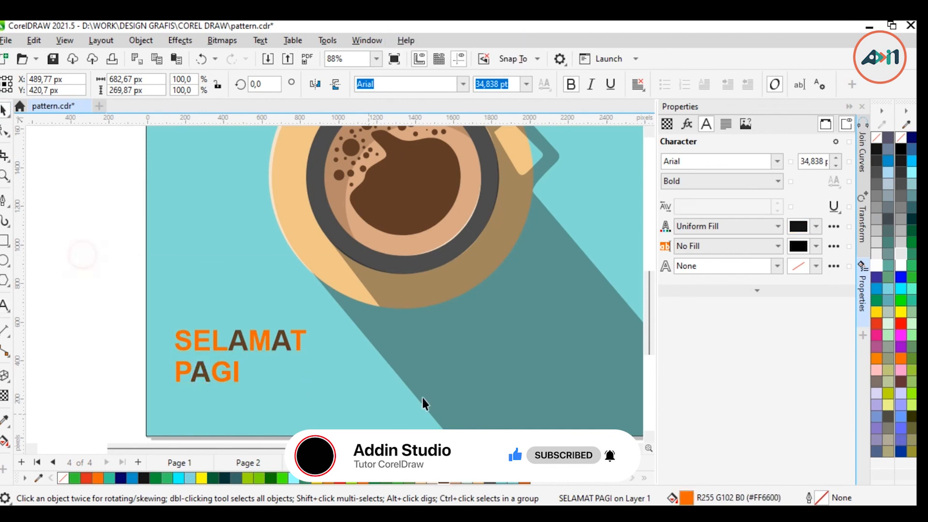
# Step: Review the whole coffee cup composition with its long shadow and two-colour text at different magnifications
pyautogui.scroll(-2, 309, 388)
pyautogui.scroll(-1, 106, 343)
pyautogui.scroll(2, 340, 165)
pyautogui.scroll(-3, 339, 165)
pyautogui.scroll(3, 337, 174)
pyautogui.scroll(-1, 336, 174)
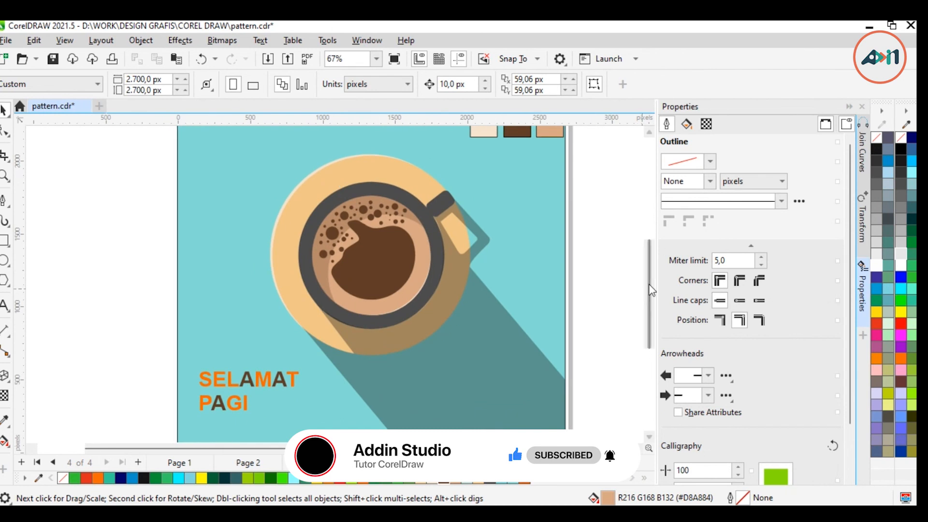
pyautogui.scroll(1, 460, 274)
pyautogui.scroll(-1, 459, 273)
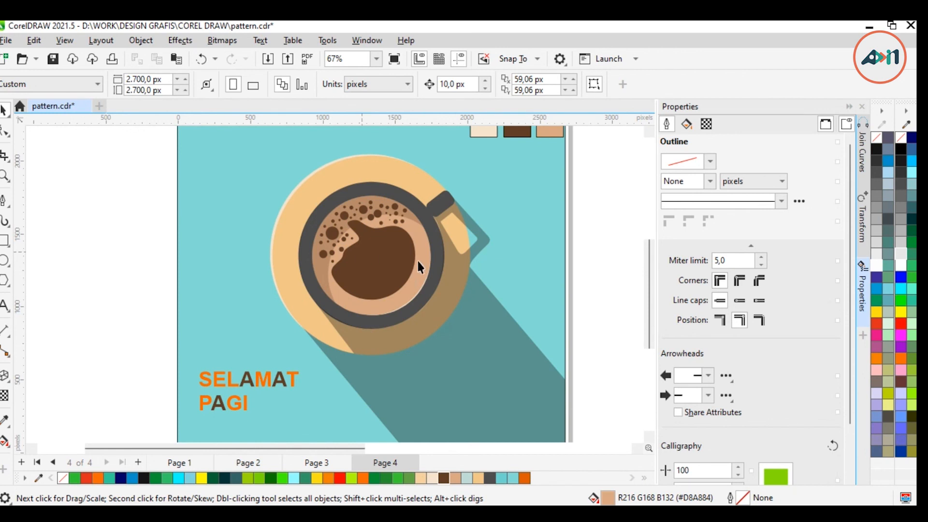
pyautogui.click(459, 235)
pyautogui.click(607, 245)
pyautogui.click(914, 409)
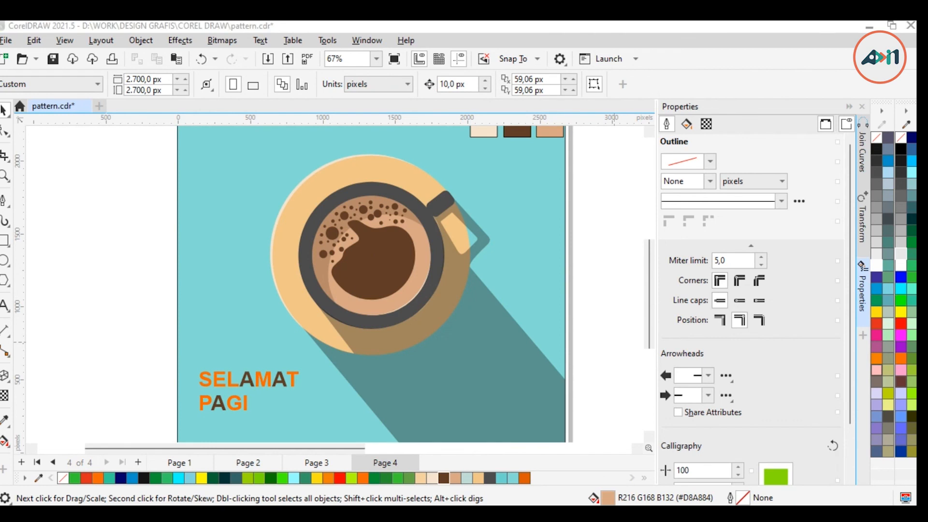